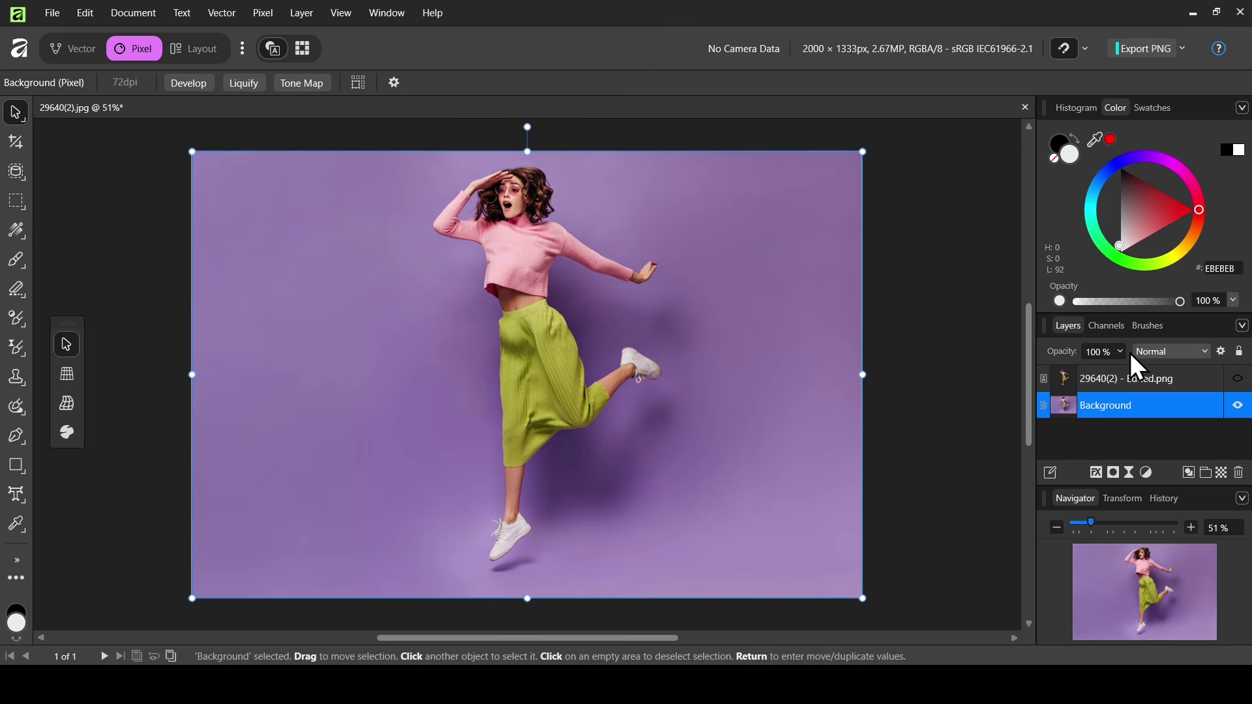
Compare the original photo with the cutout, delete the Background layer, and leave only the 29640(2) - Edited.png layer shown
left_click(1238, 379)
left_click(1238, 406)
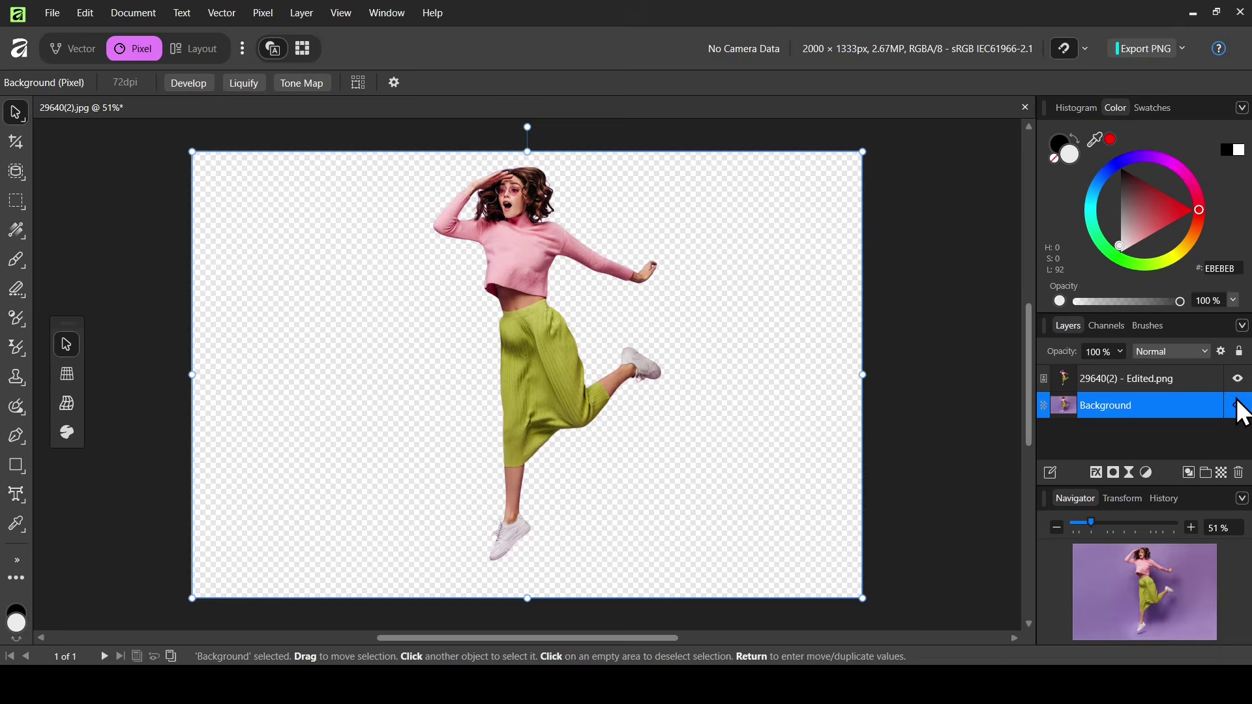
left_click(1238, 405)
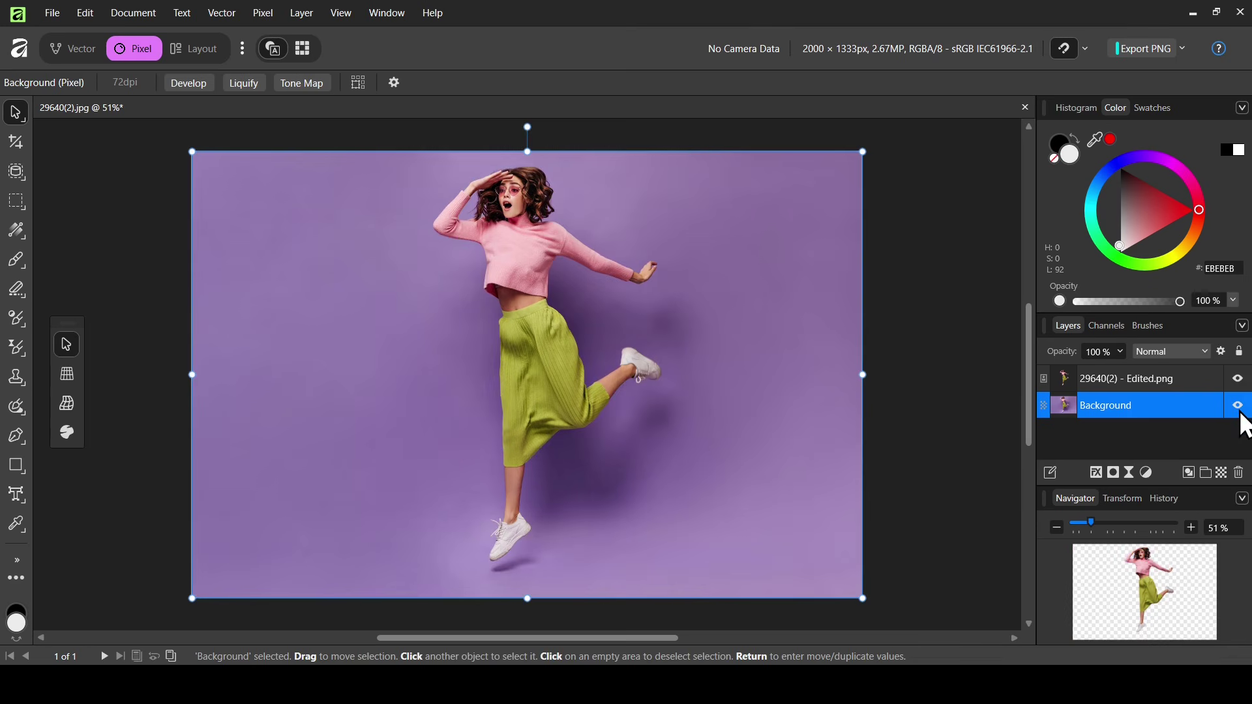
left_click(1238, 379)
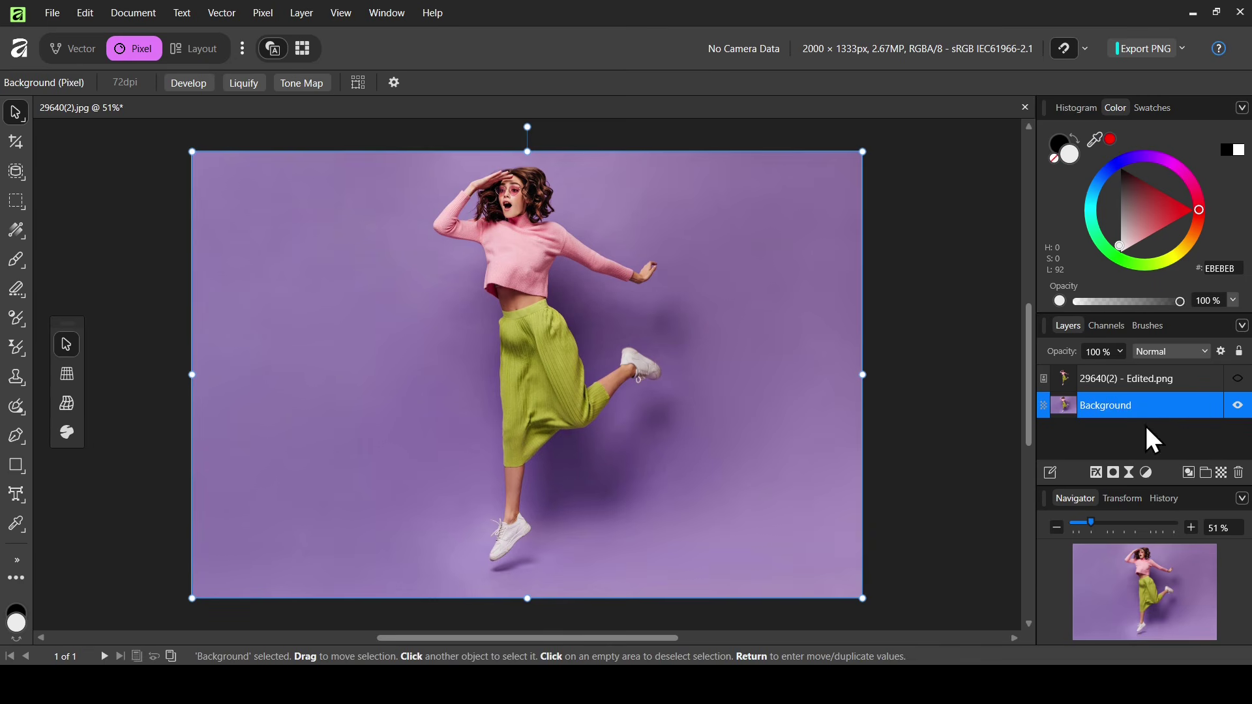
left_click(1240, 474)
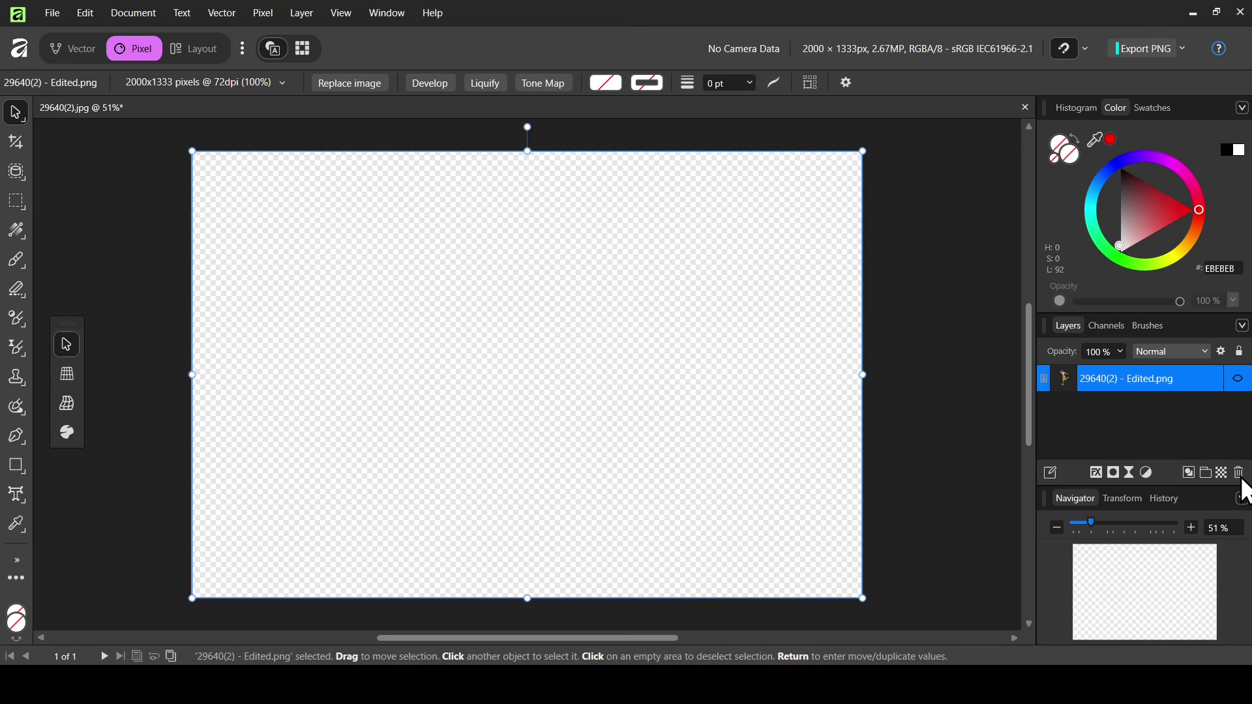
left_click(1238, 382)
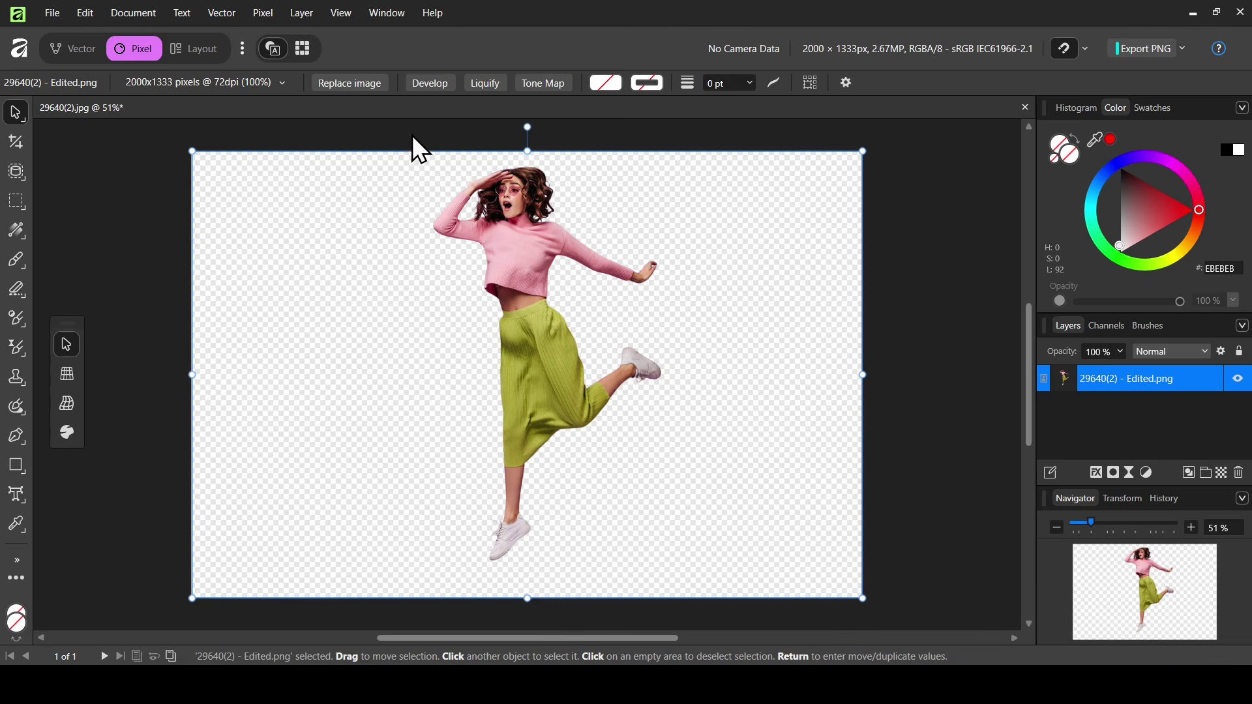
Add a new fill layer and set its fill type to Radial
left_click(276, 18)
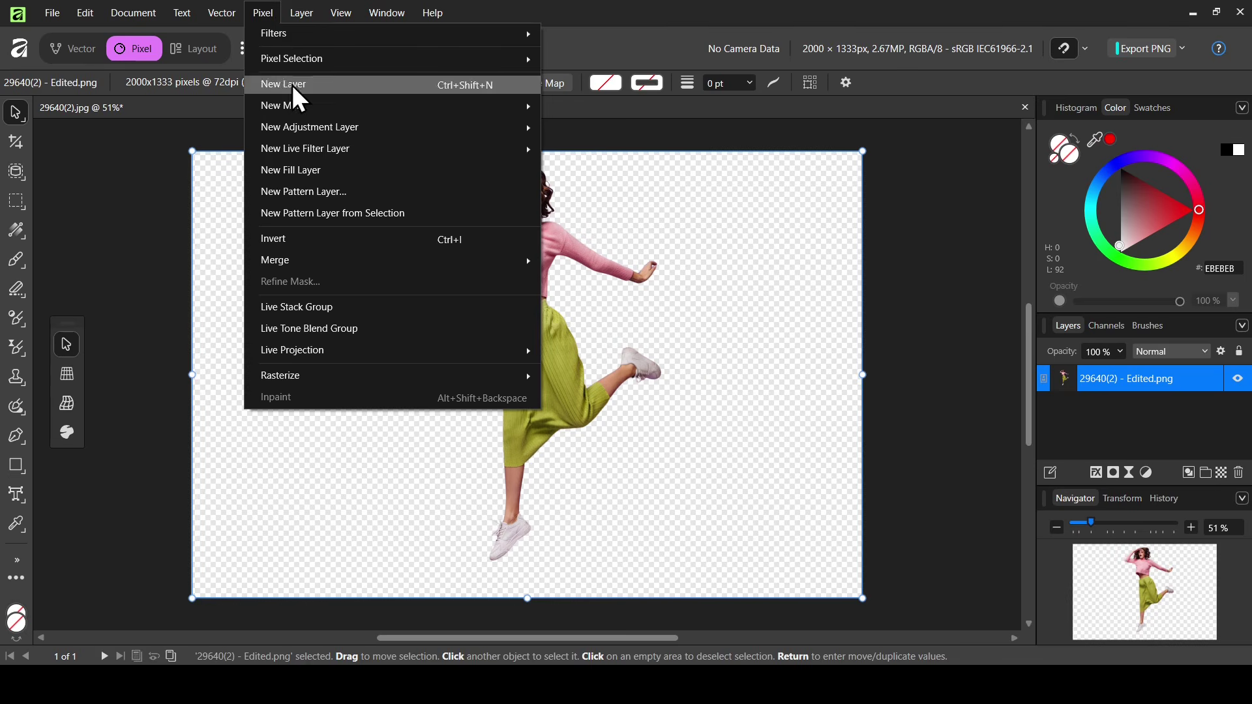
left_click(317, 171)
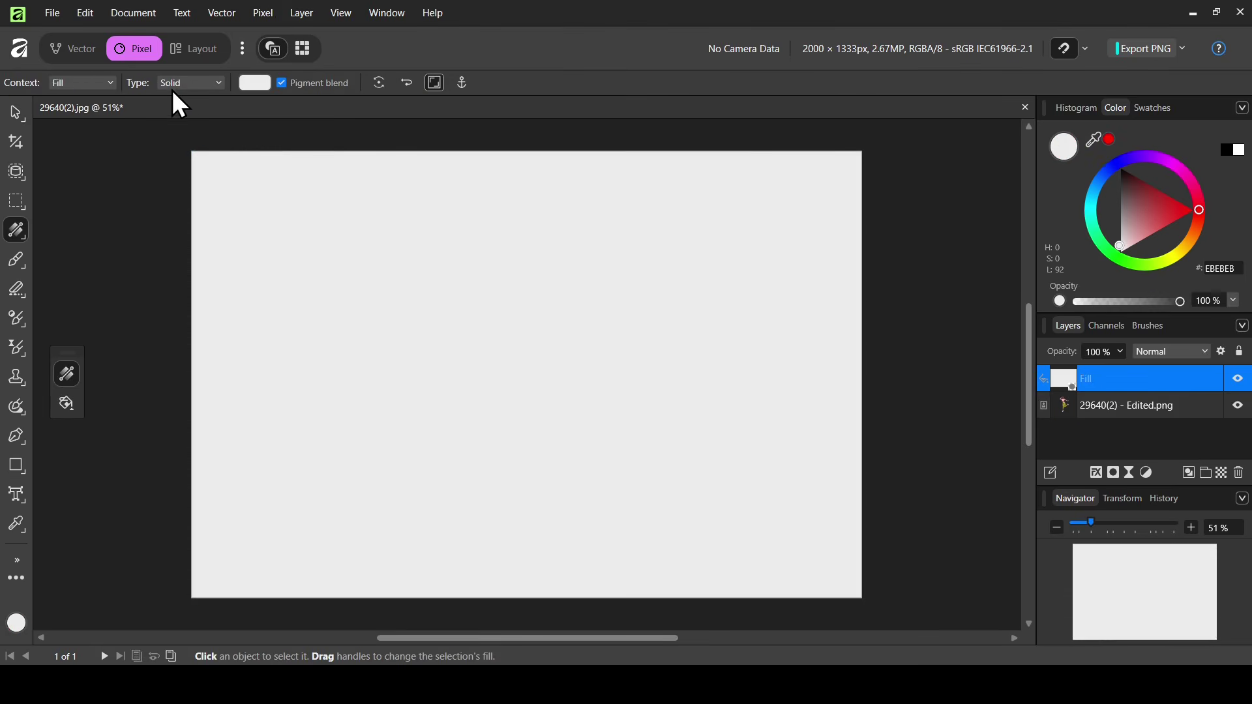
left_click(200, 83)
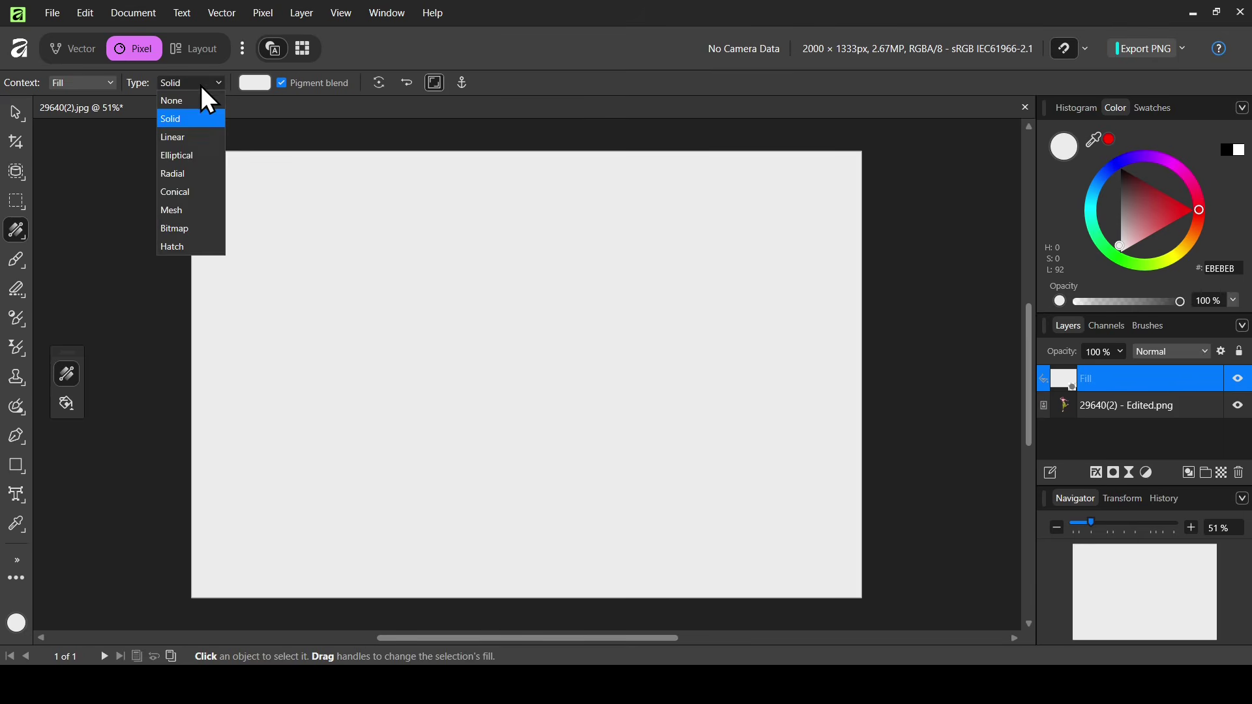
left_click(192, 175)
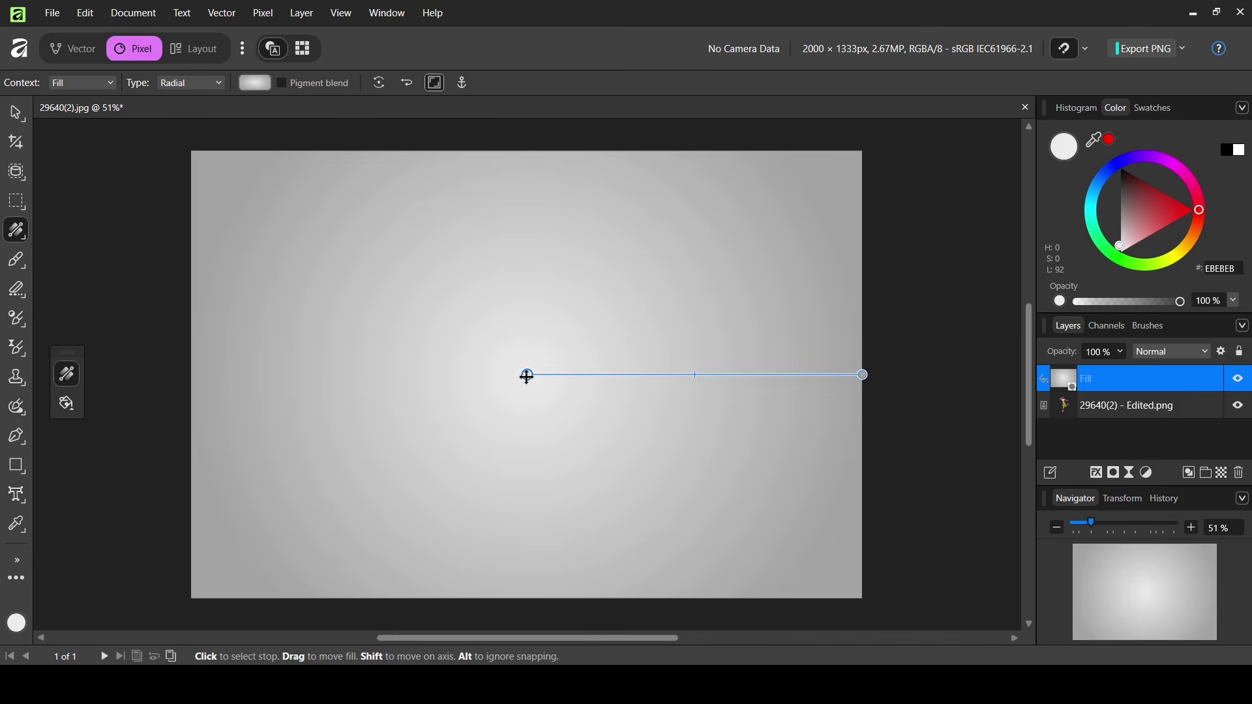
Colour the radial gradient white (FFFFFF) at its centre stop and light grey (C4C4C4) at its outer stop
left_click(1122, 236)
left_click(1119, 253)
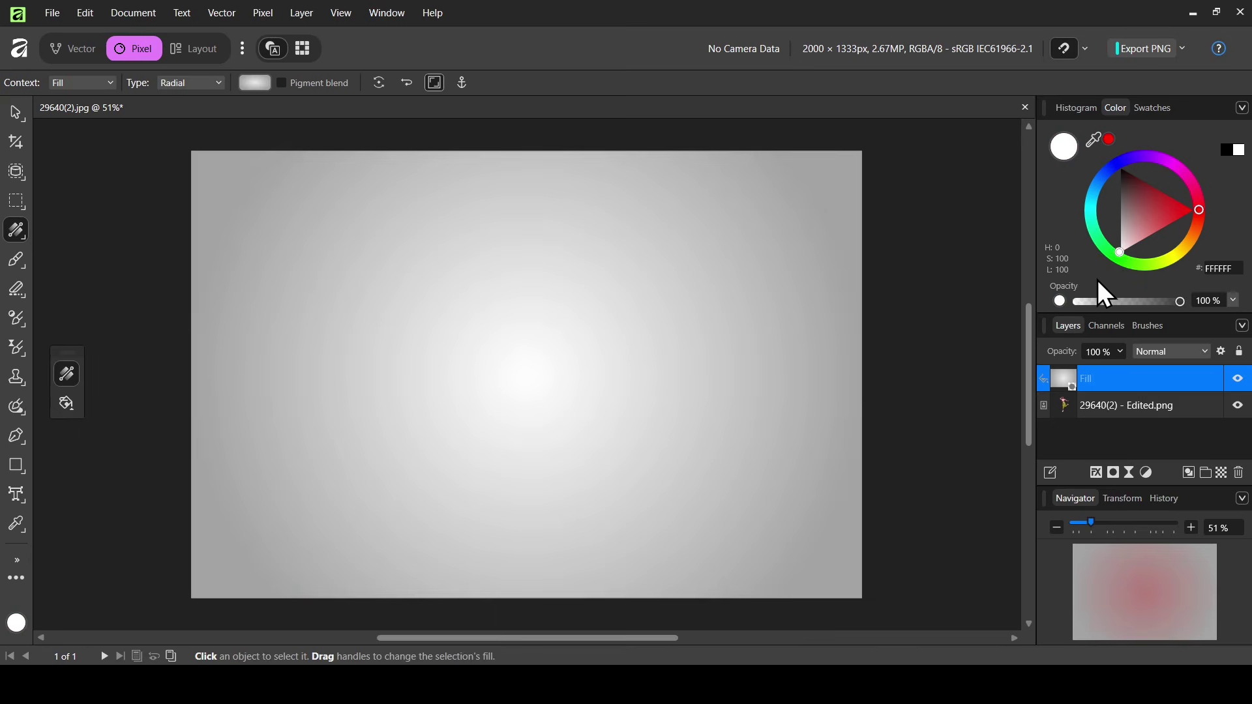
left_click(865, 376)
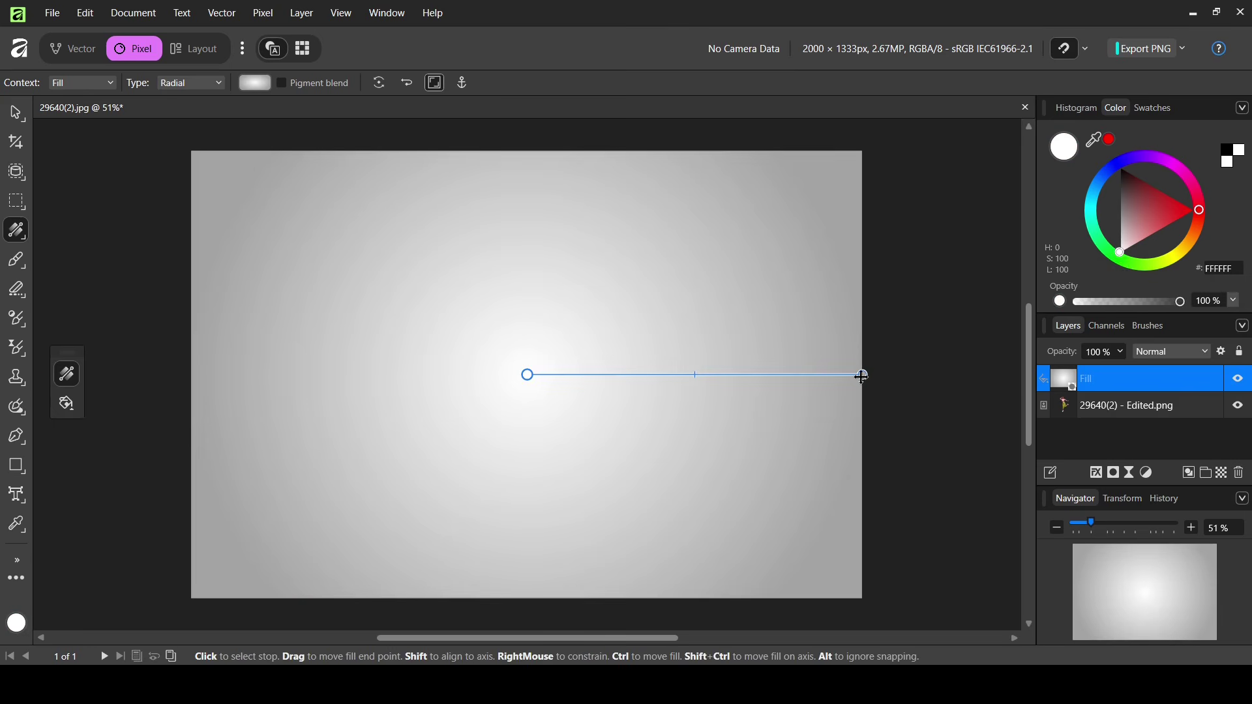
left_click(1140, 221)
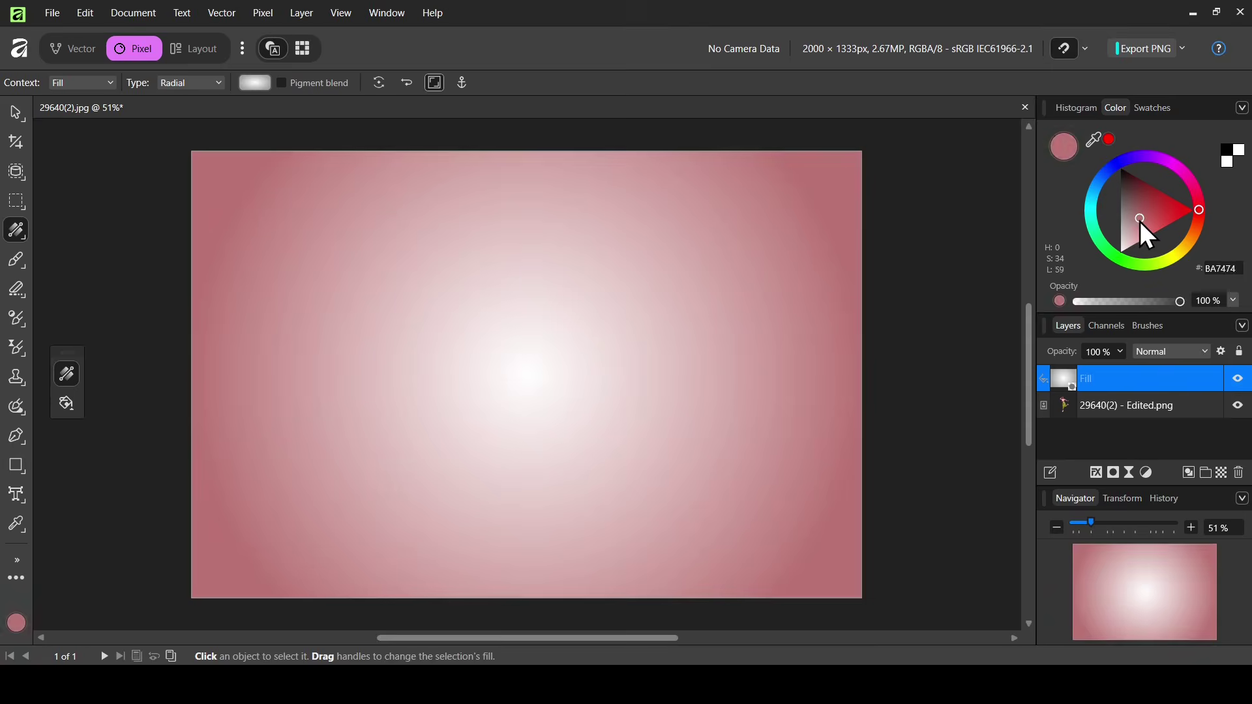
left_click(1118, 236)
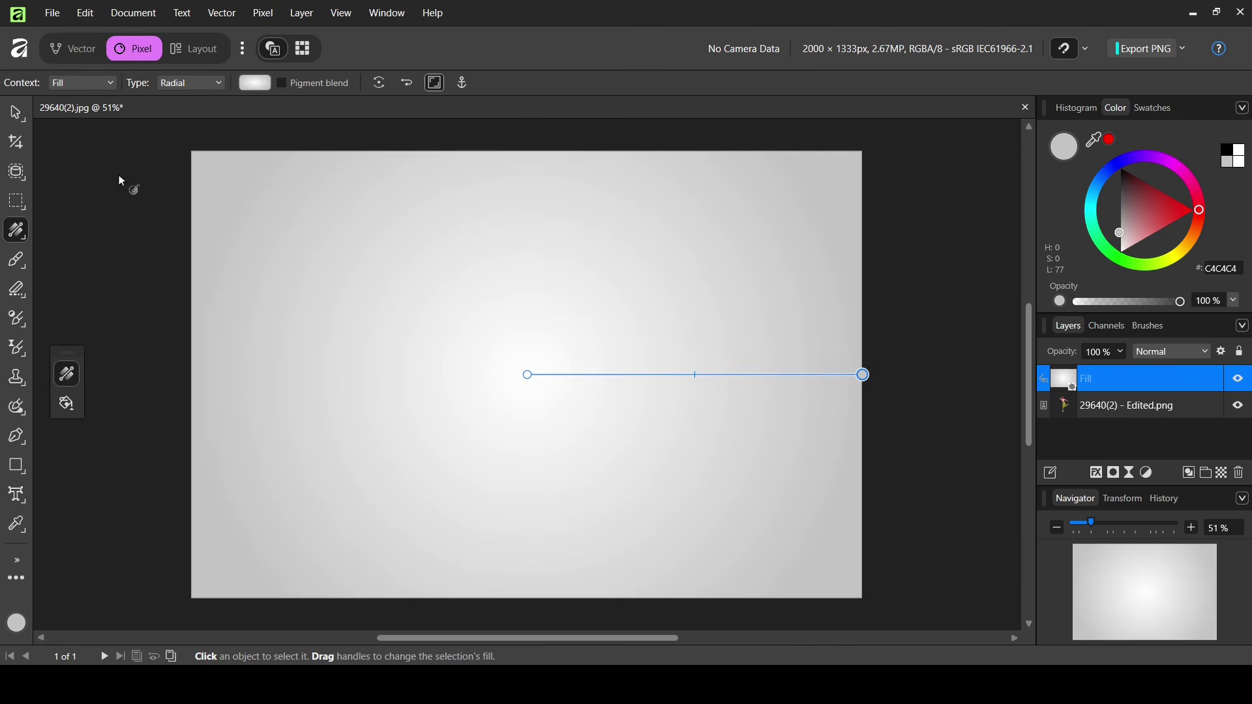
Switch to the Move Tool and place the Fill layer beneath the 29640(2) - Edited.png layer
left_click(16, 115)
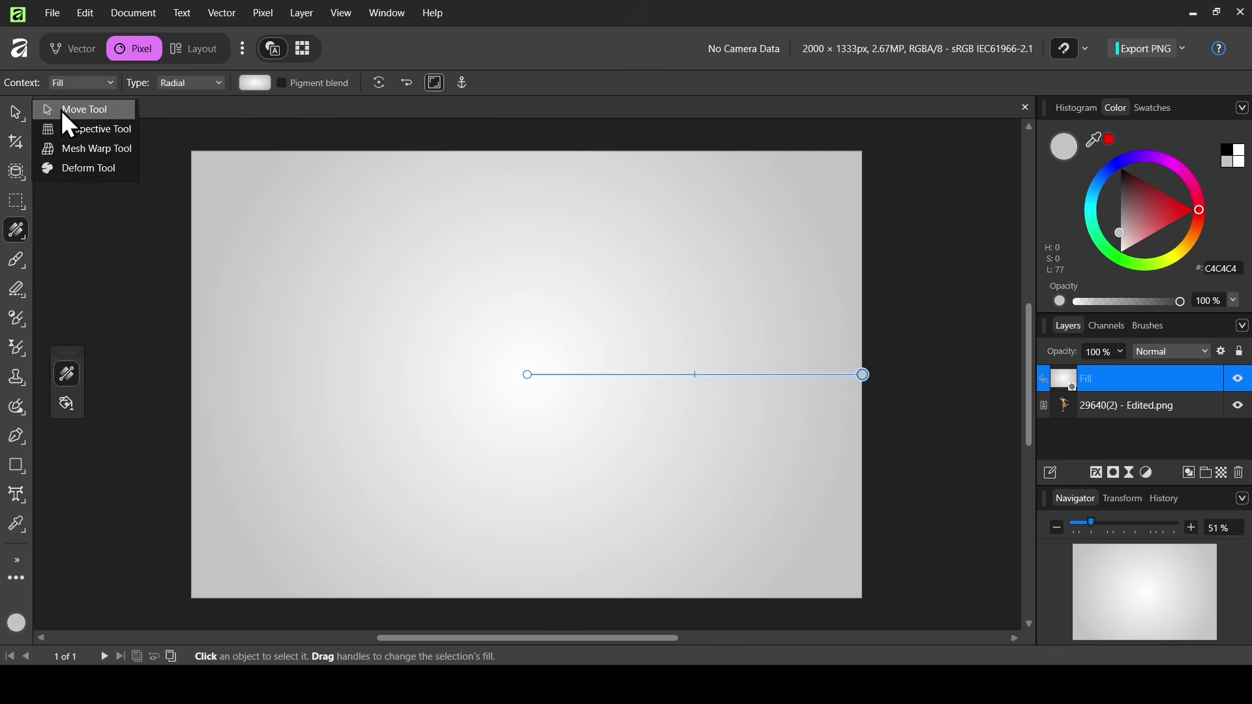
left_click(69, 111)
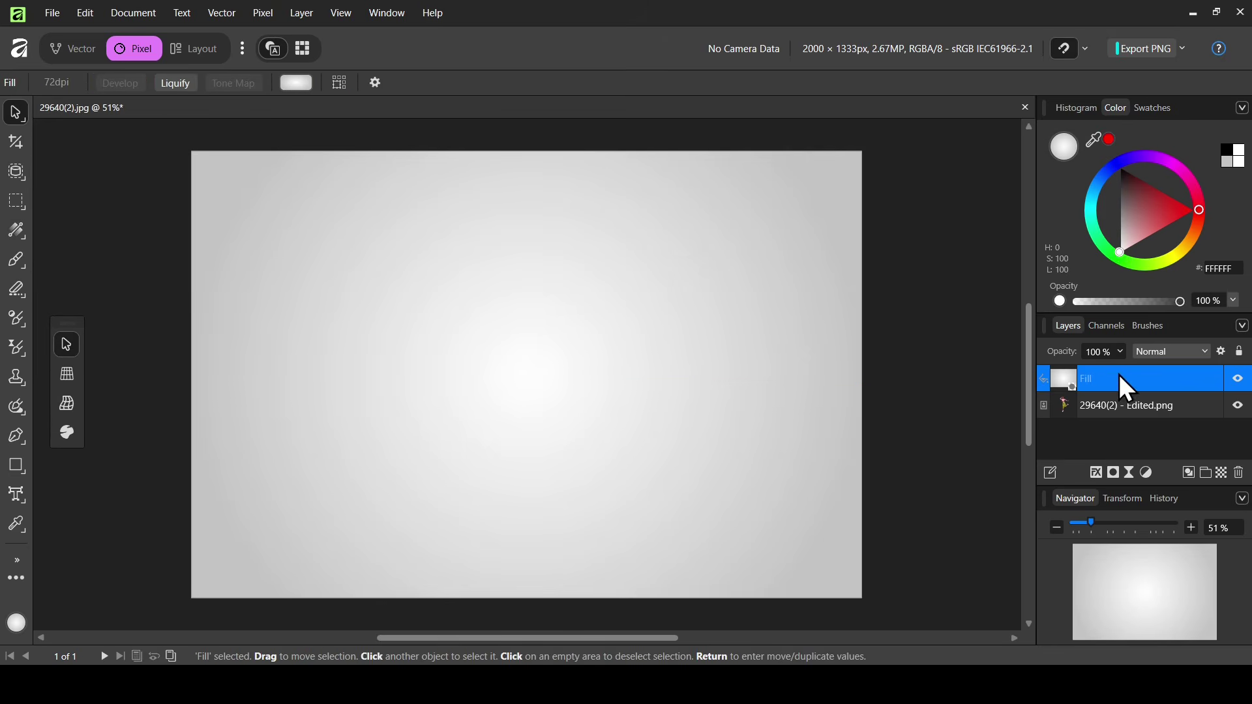
left_click_drag(1119, 375, 1120, 427)
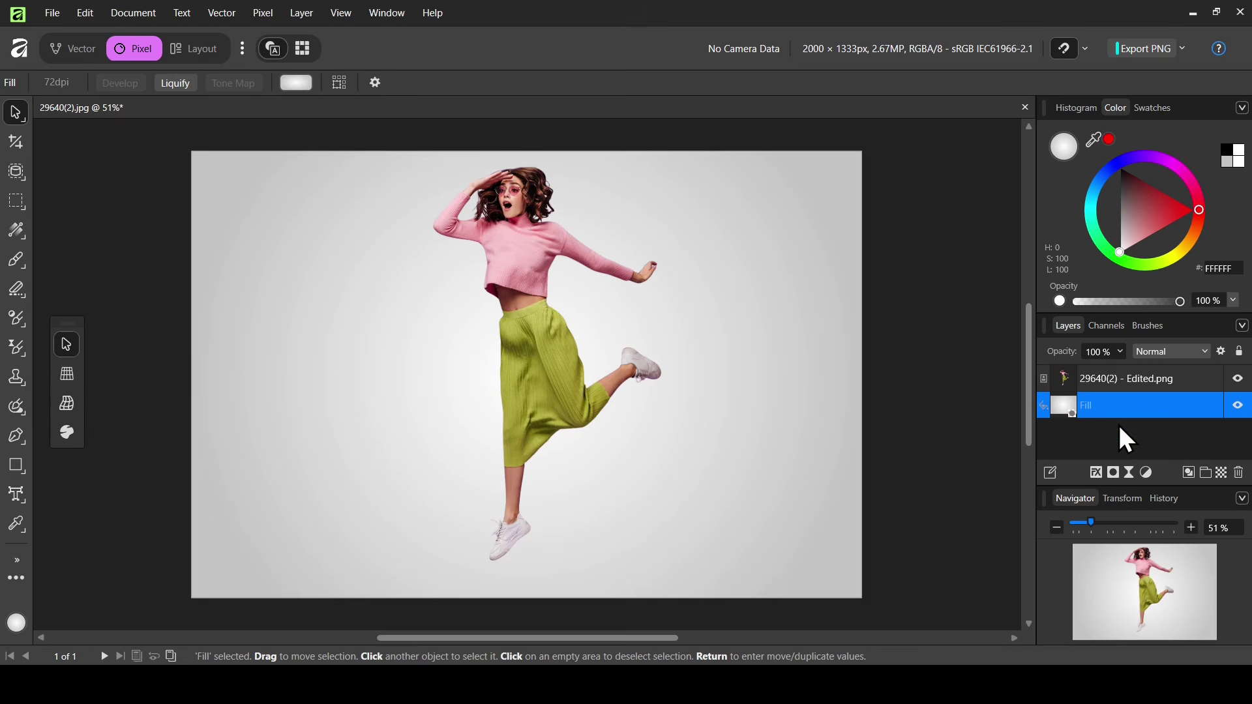
Scale the cutout woman layer down to about 87% and move her slightly lower on the canvas
left_click(1116, 389)
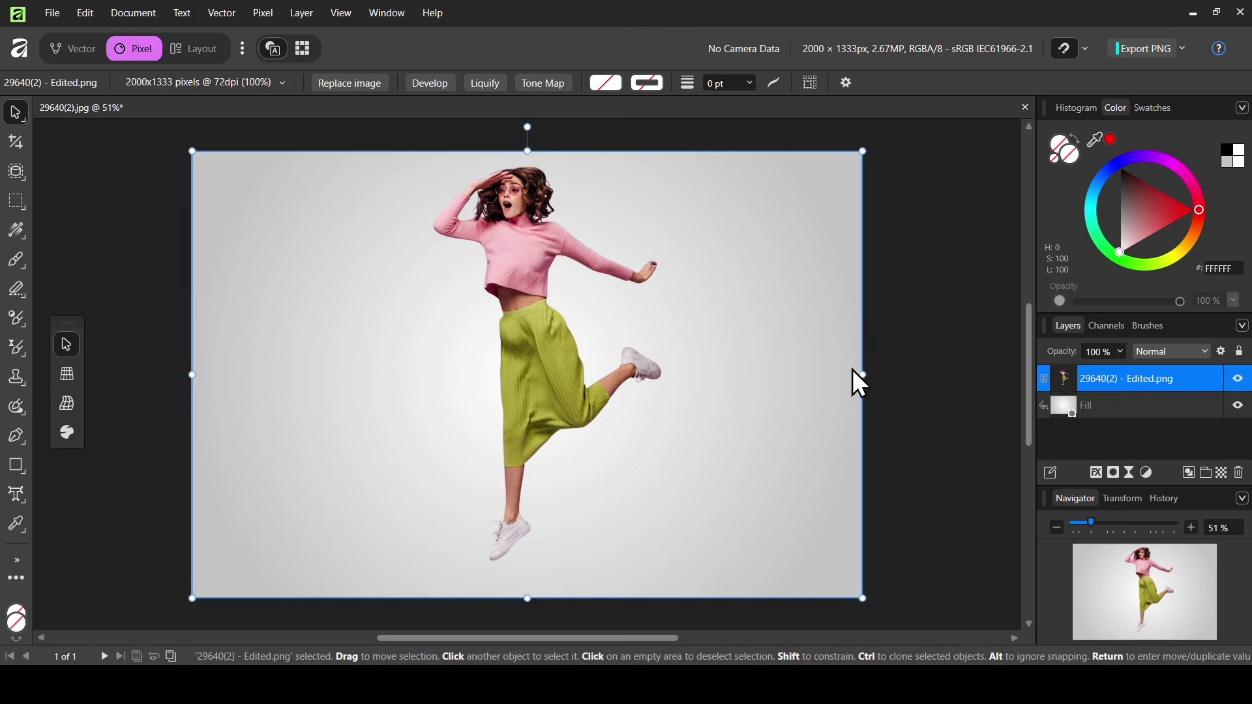
left_click_drag(852, 370, 770, 372)
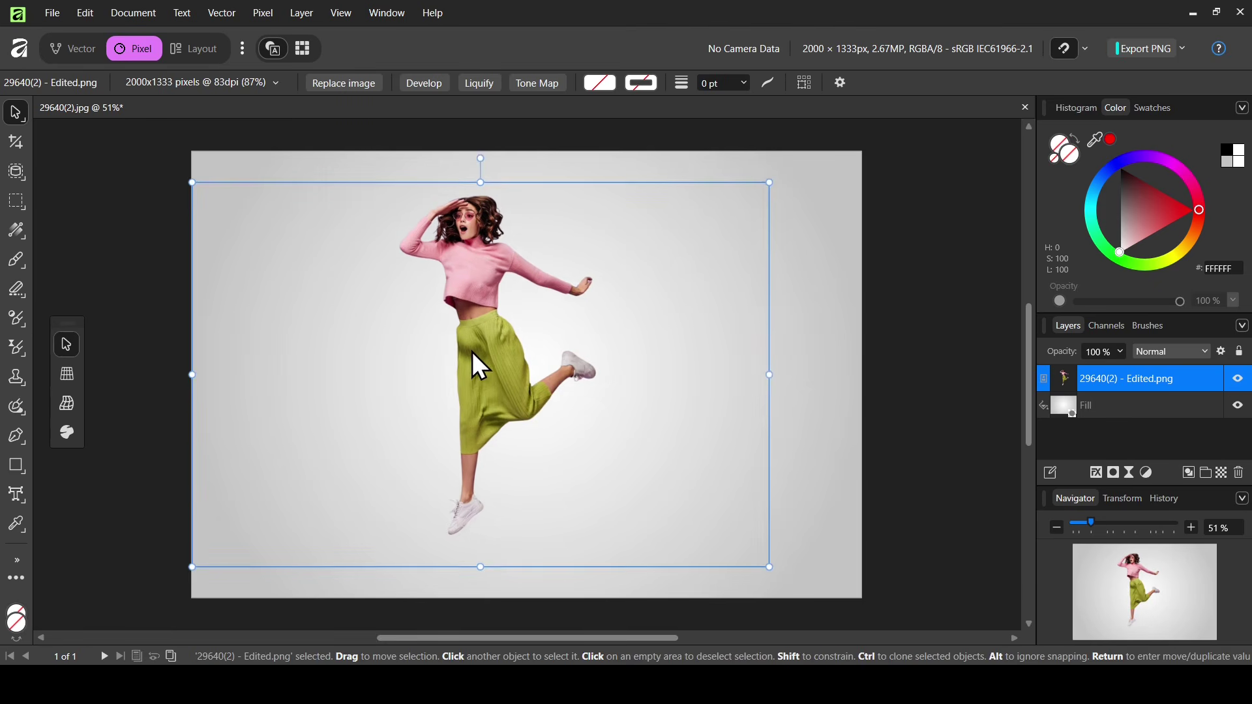
mouse_move(472, 352)
left_mouse_down()
mouse_move(478, 383)
mouse_move(469, 365)
left_mouse_up()
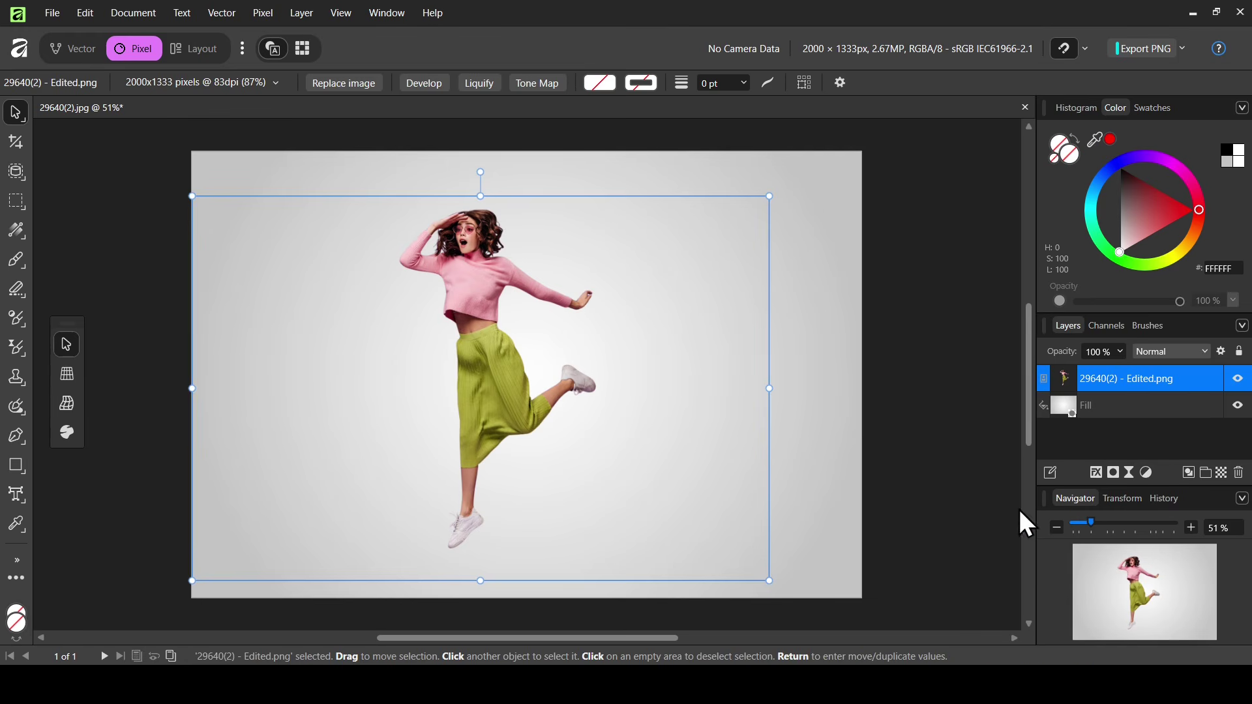
left_click(378, 14)
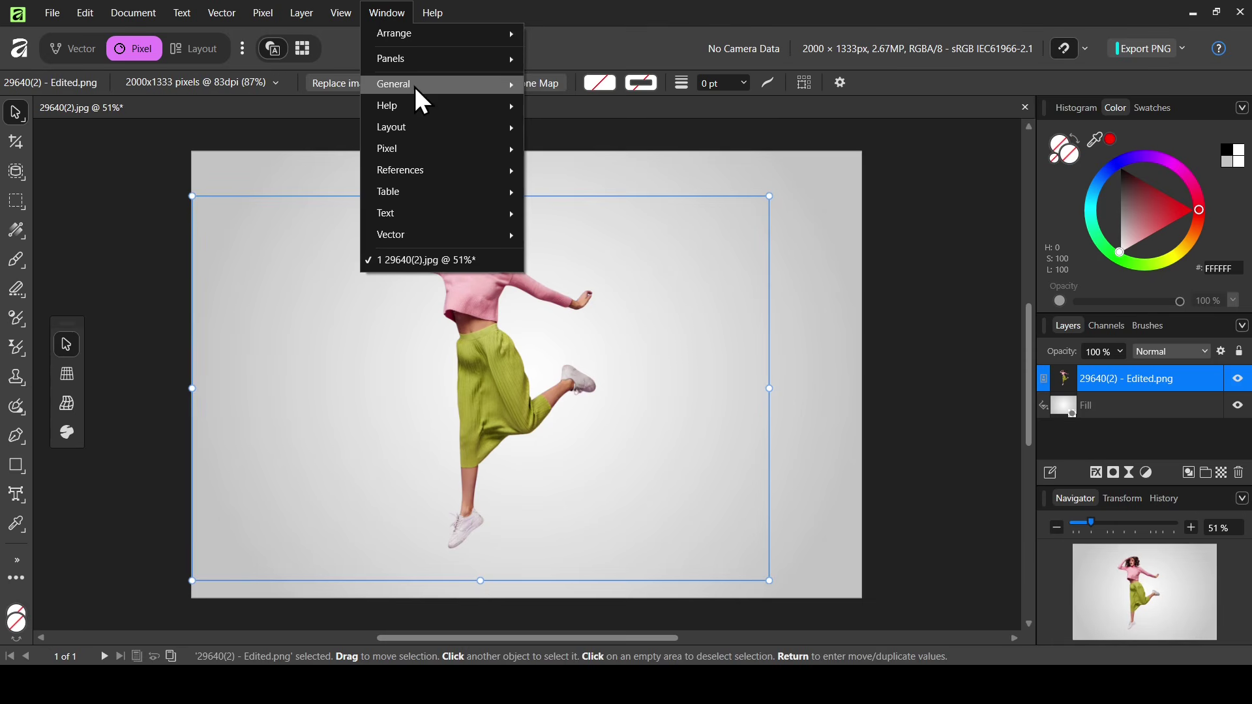
mouse_move(413, 84)
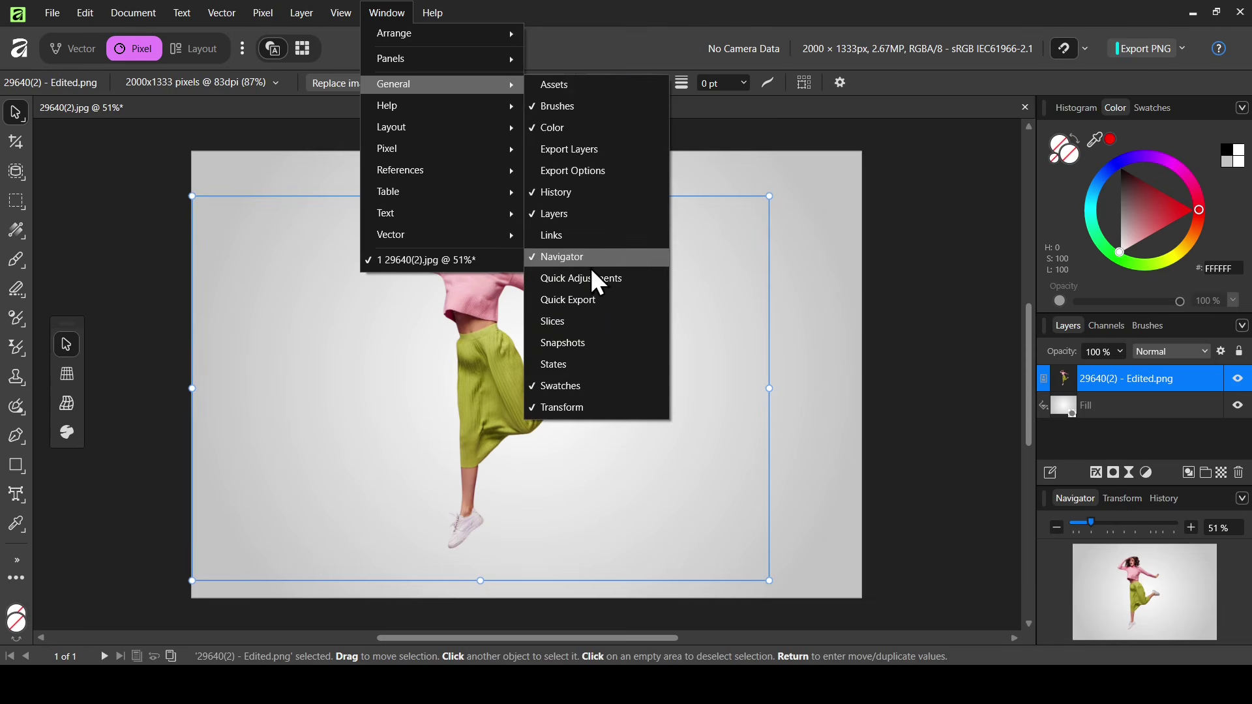
left_click(734, 18)
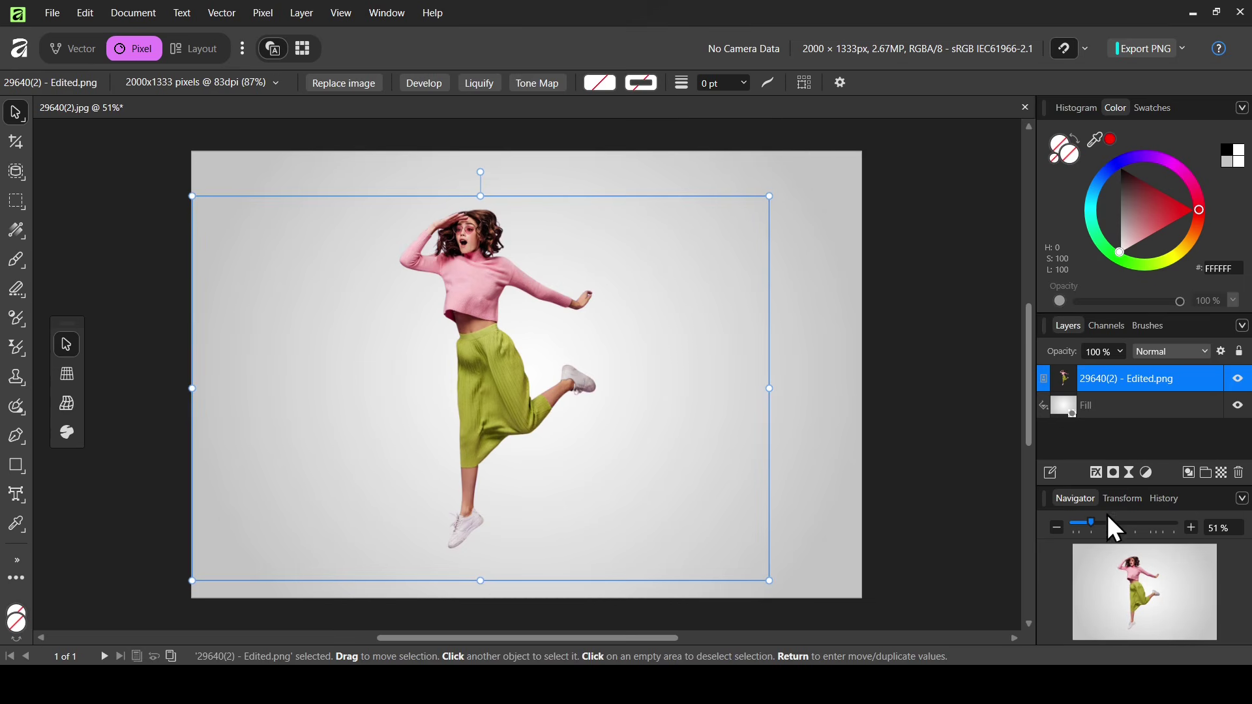
Select a very narrow vertical strip through the woman from the top of her hair to her shoe with the Rectangular Marquee Tool
left_click_drag(1093, 524, 1109, 526)
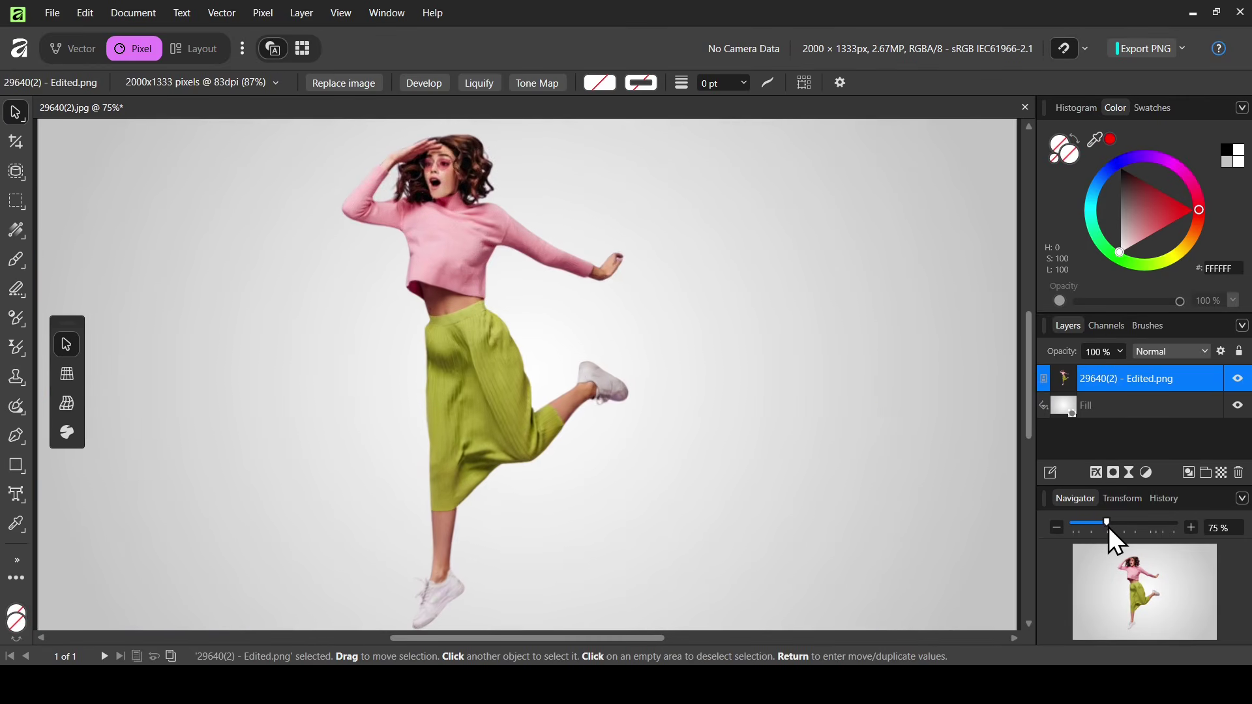
left_click_drag(1035, 344, 1034, 346)
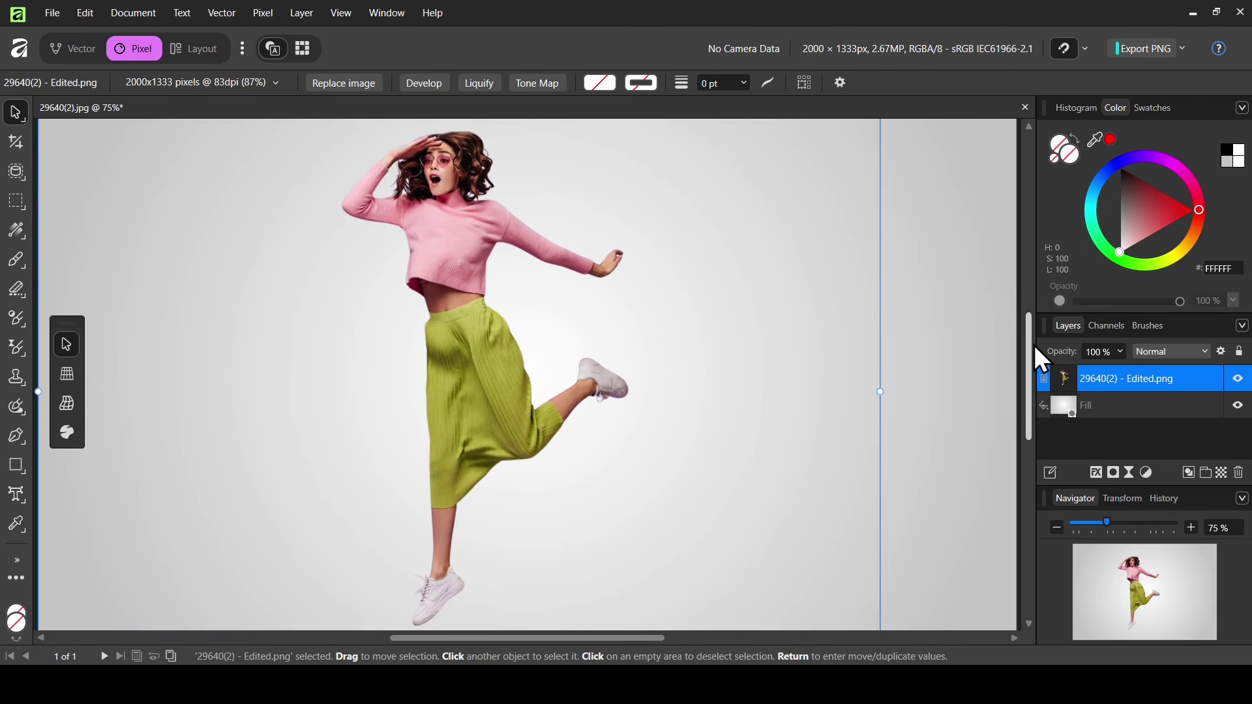
left_click(16, 202)
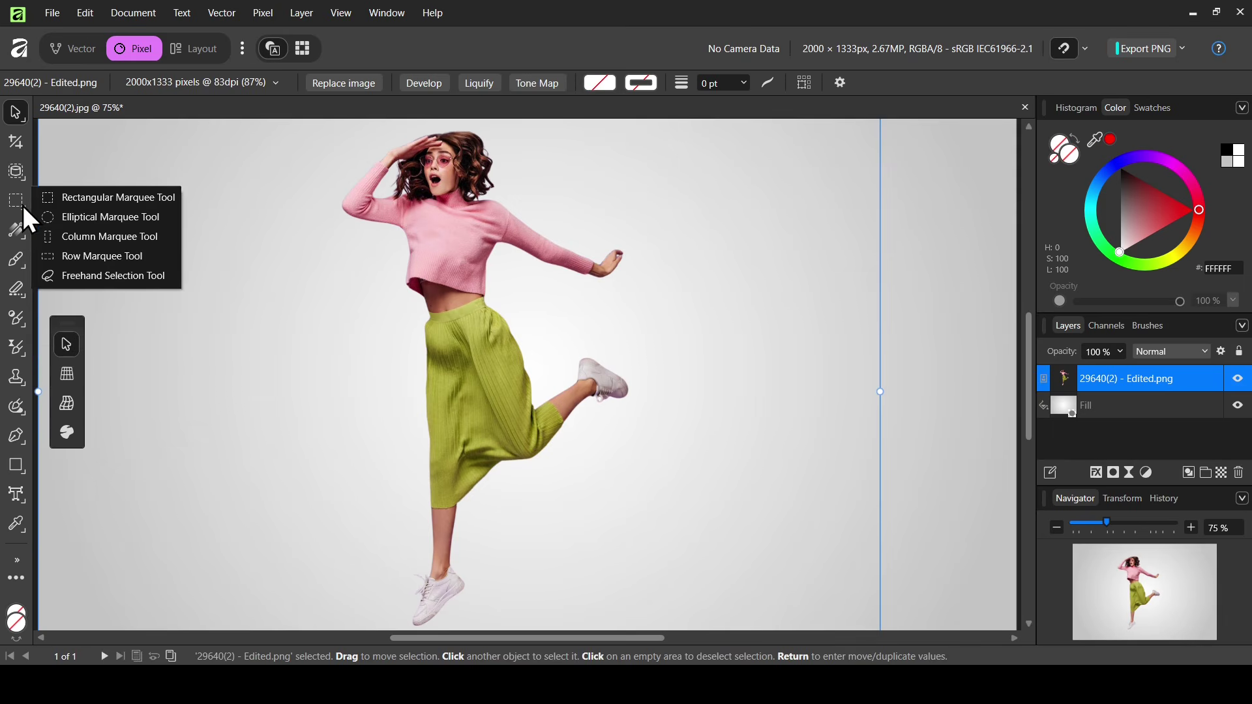
left_click(106, 204)
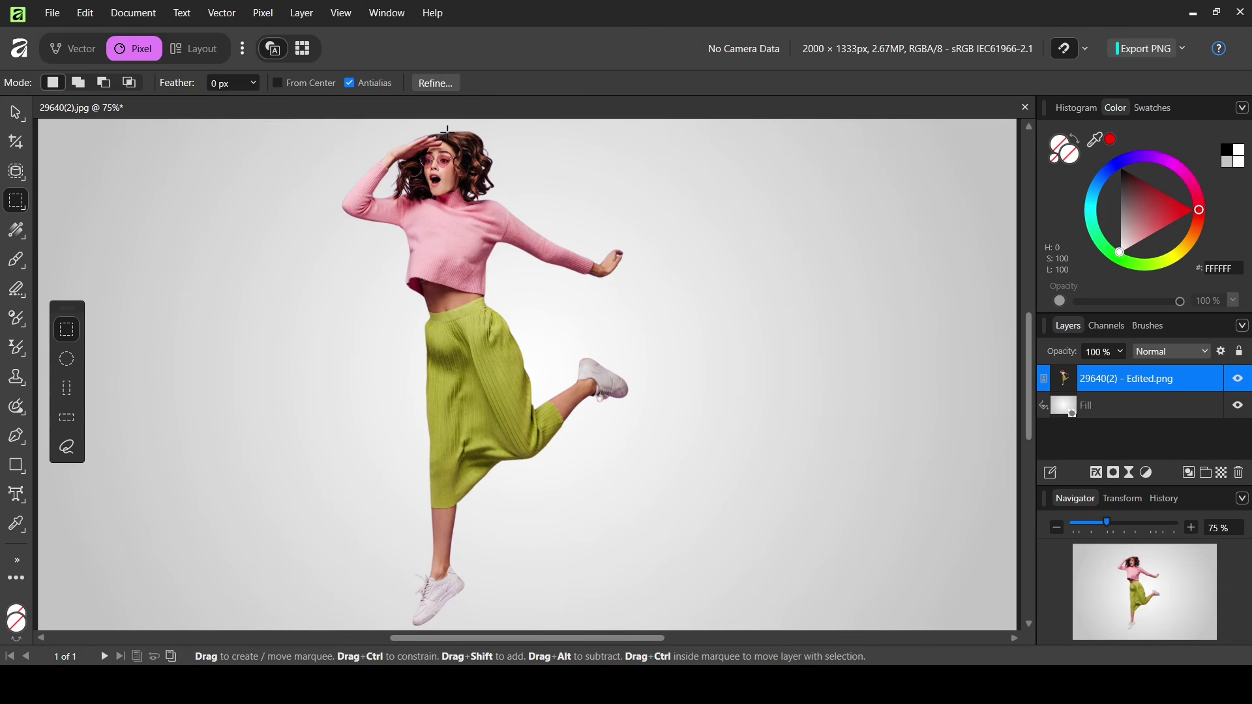
left_click_drag(448, 132, 441, 601)
Copy the selected strip of the woman onto a new pixel layer and clear the selection
key("ctrl+shift+n")
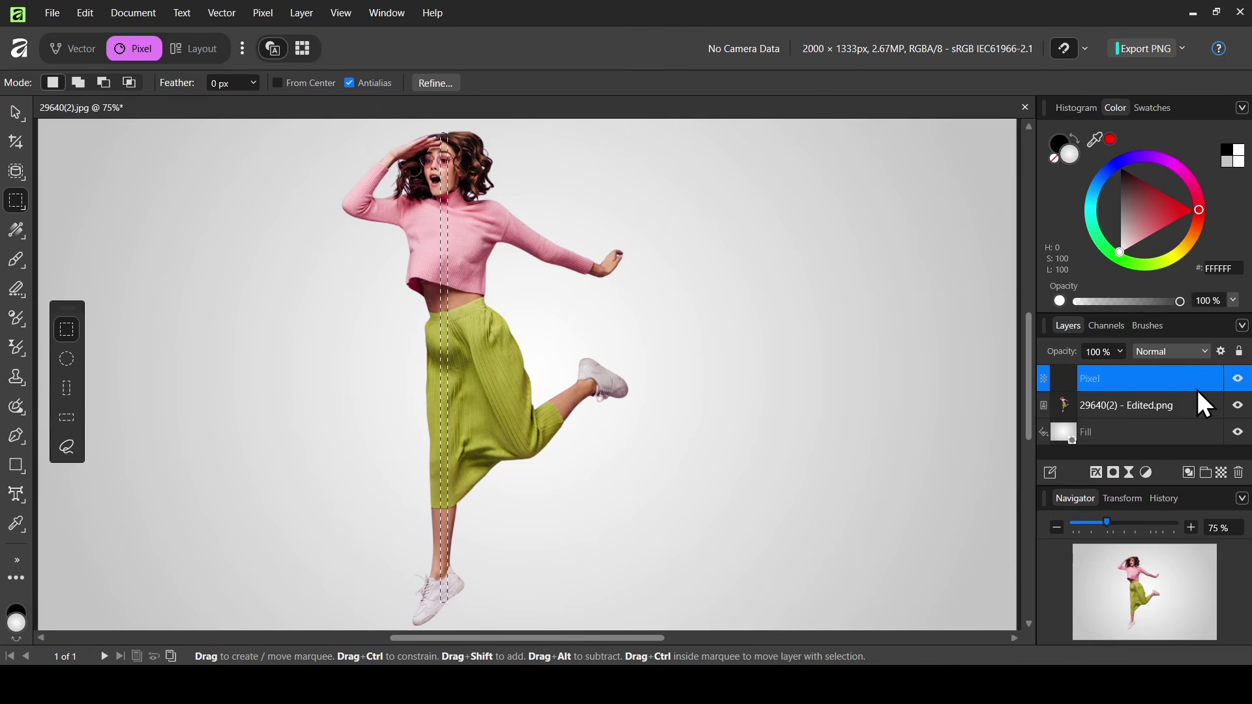
left_click(1239, 407)
left_click(1239, 407)
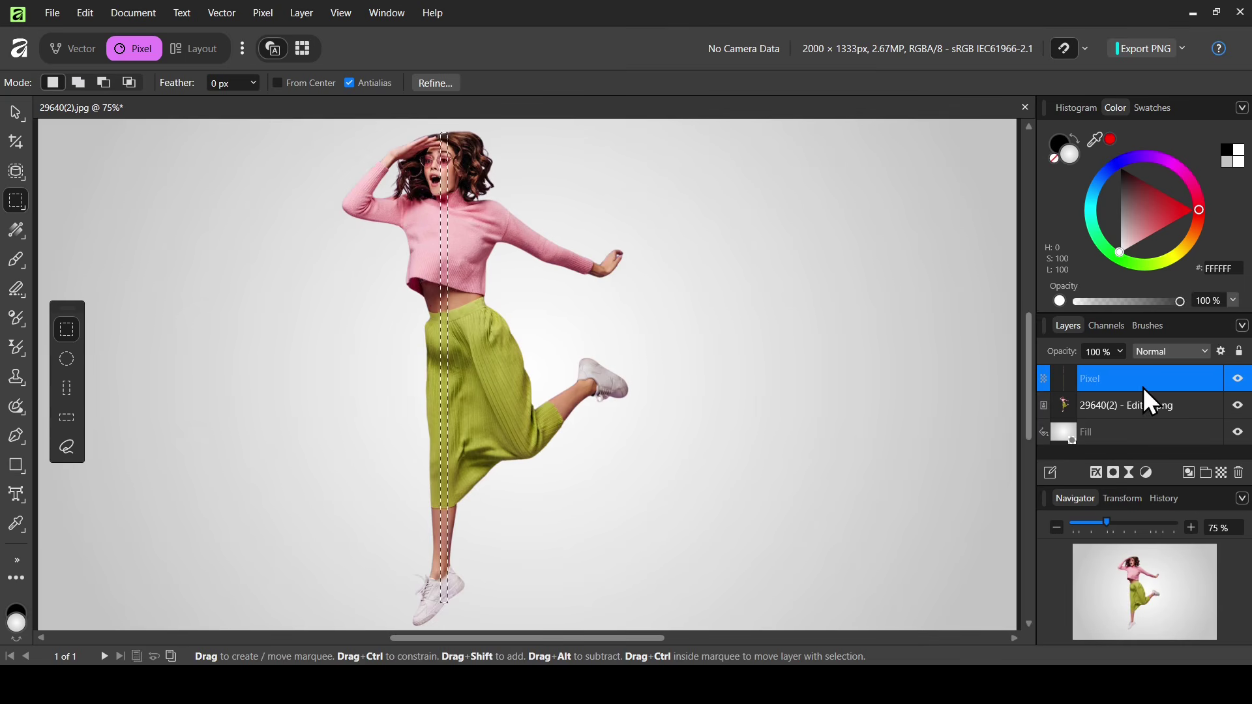
left_click(273, 14)
mouse_move(296, 60)
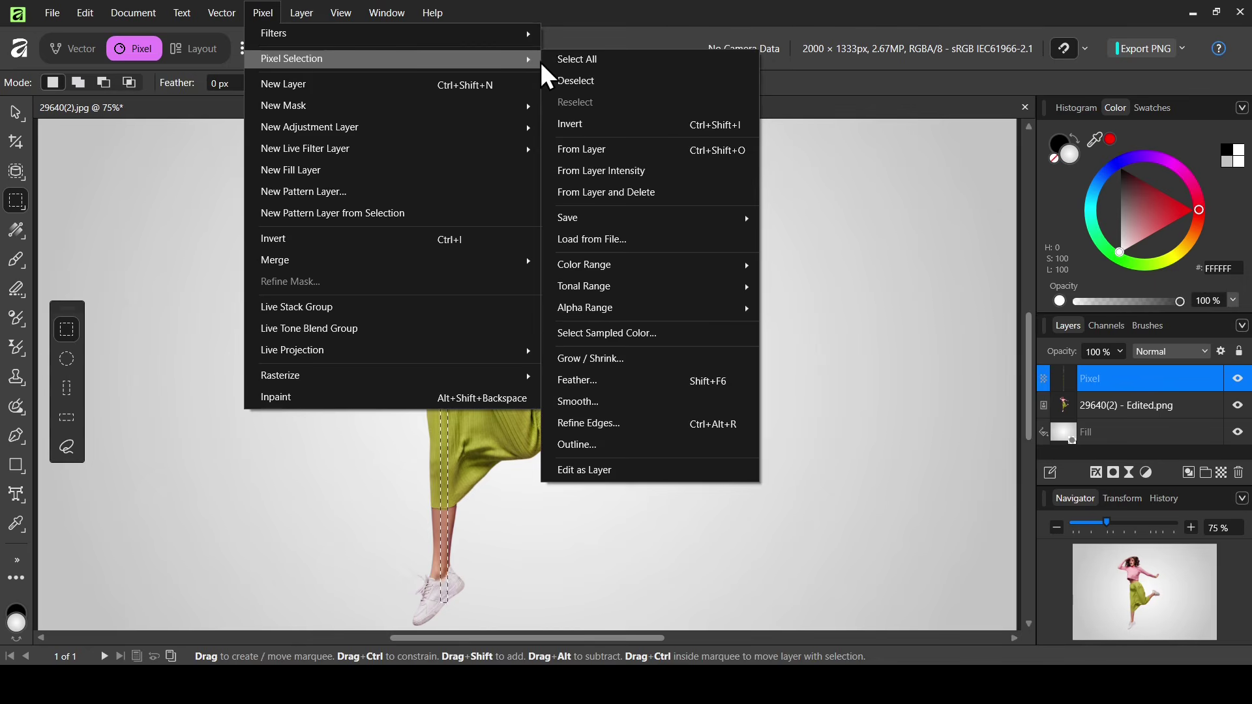
left_click(623, 81)
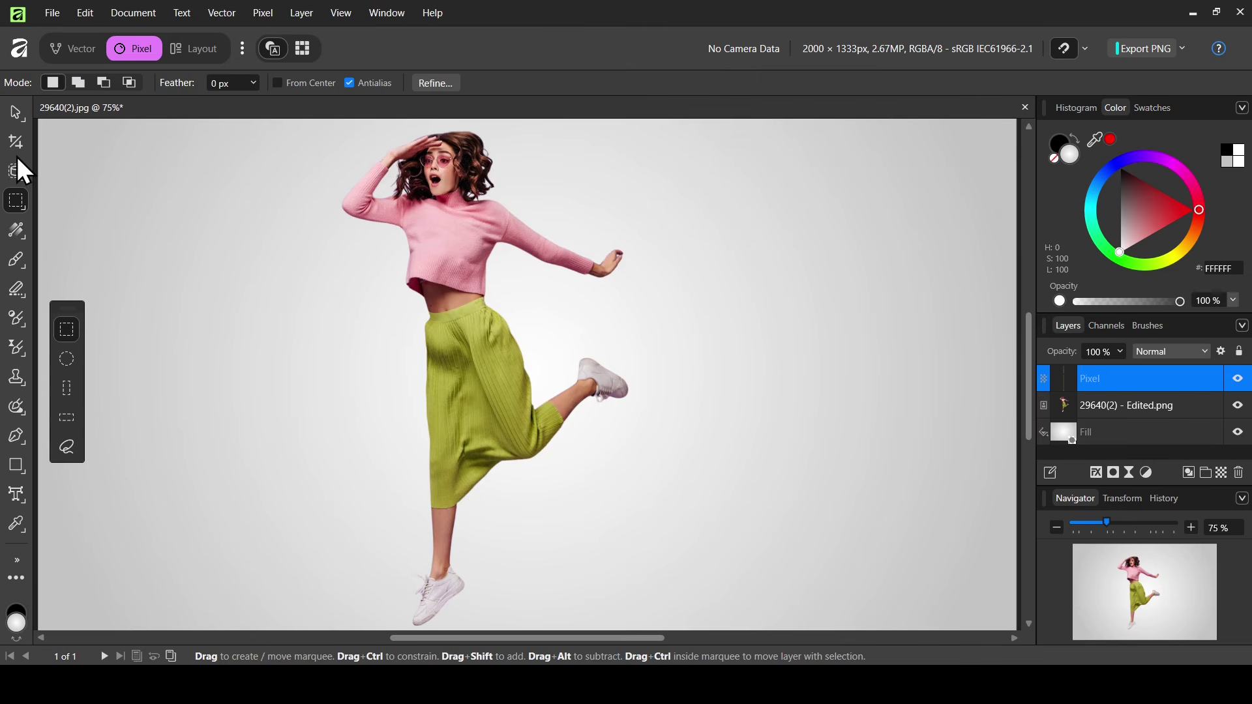
Move the strip on the Pixel layer horizontally to the empty area just right of the woman's outstretched hand
left_click(13, 124)
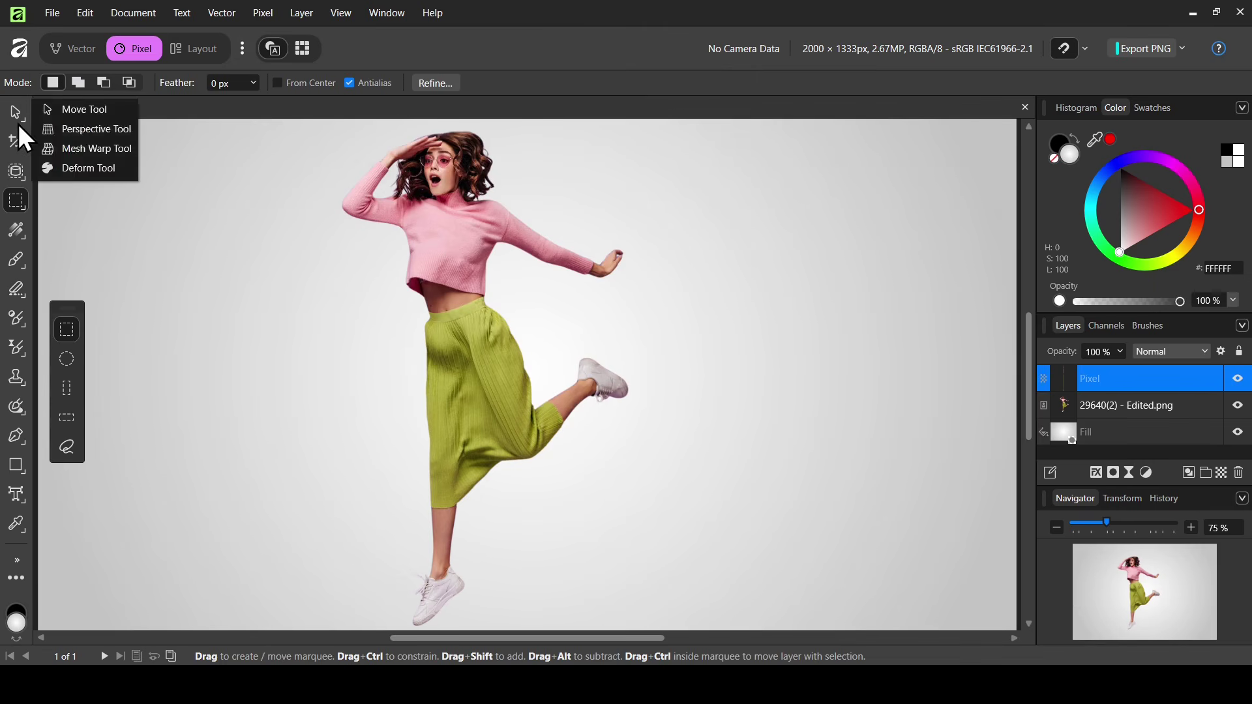
left_click(77, 116)
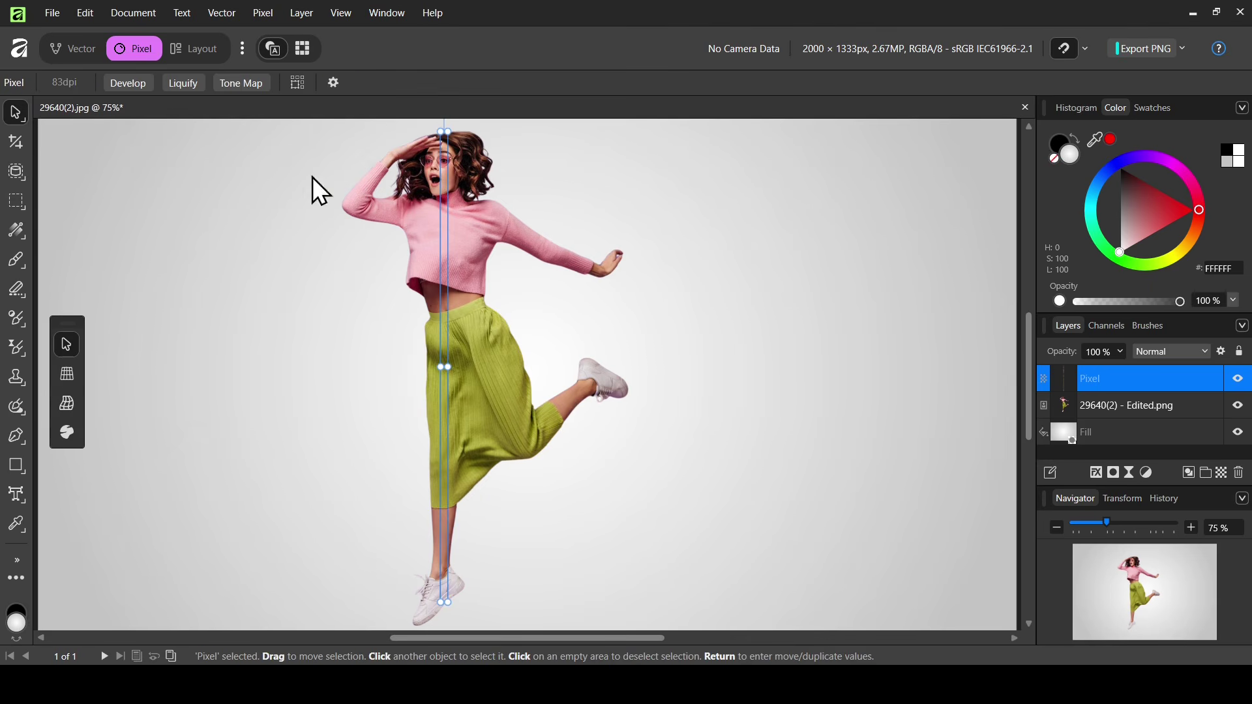
left_click(1238, 406)
left_click(1238, 407)
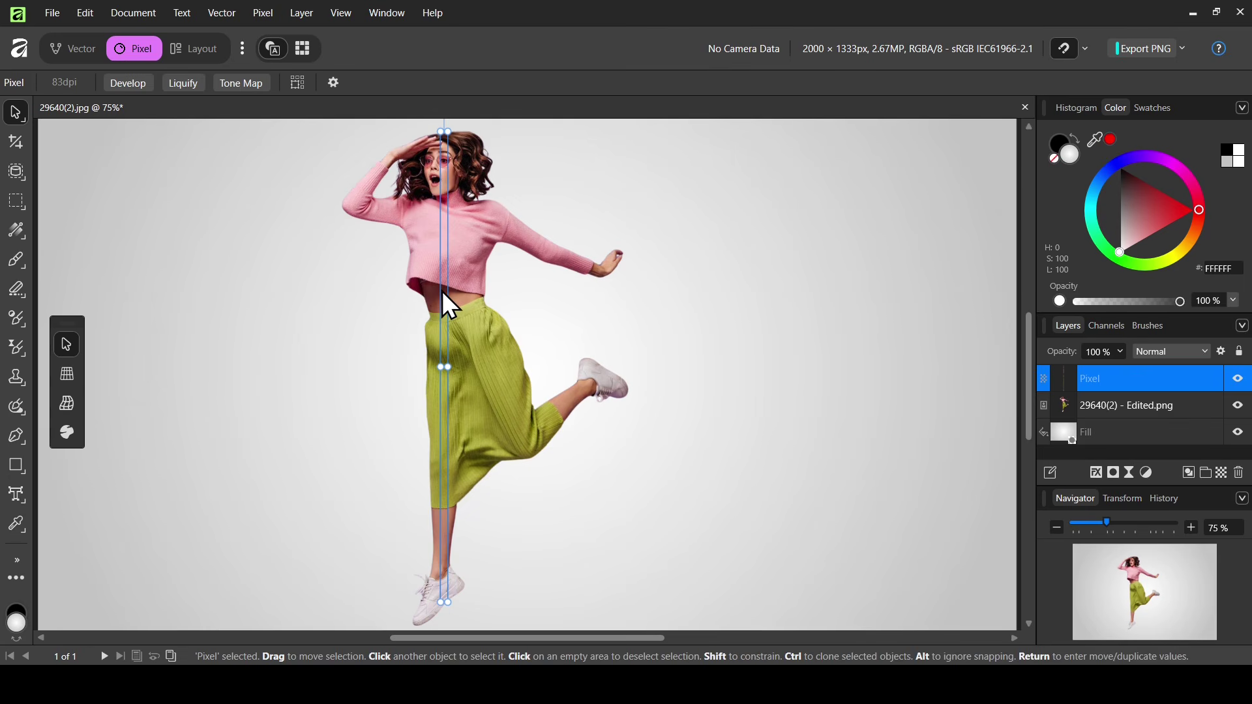
left_click_drag(448, 291, 684, 281)
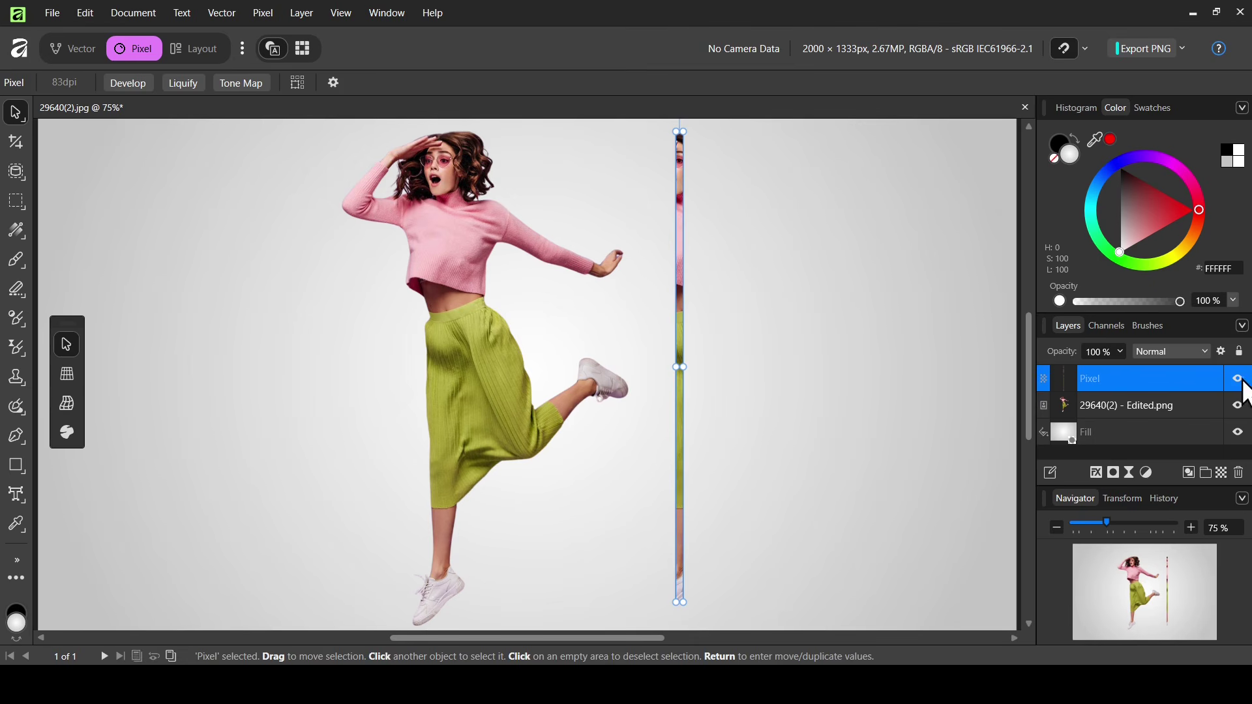
Select a small narrow rectangle over the toe of the woman's lower shoe on the 29640(2) - Edited.png layer with the Rectangular Marquee Tool
left_click(1136, 415)
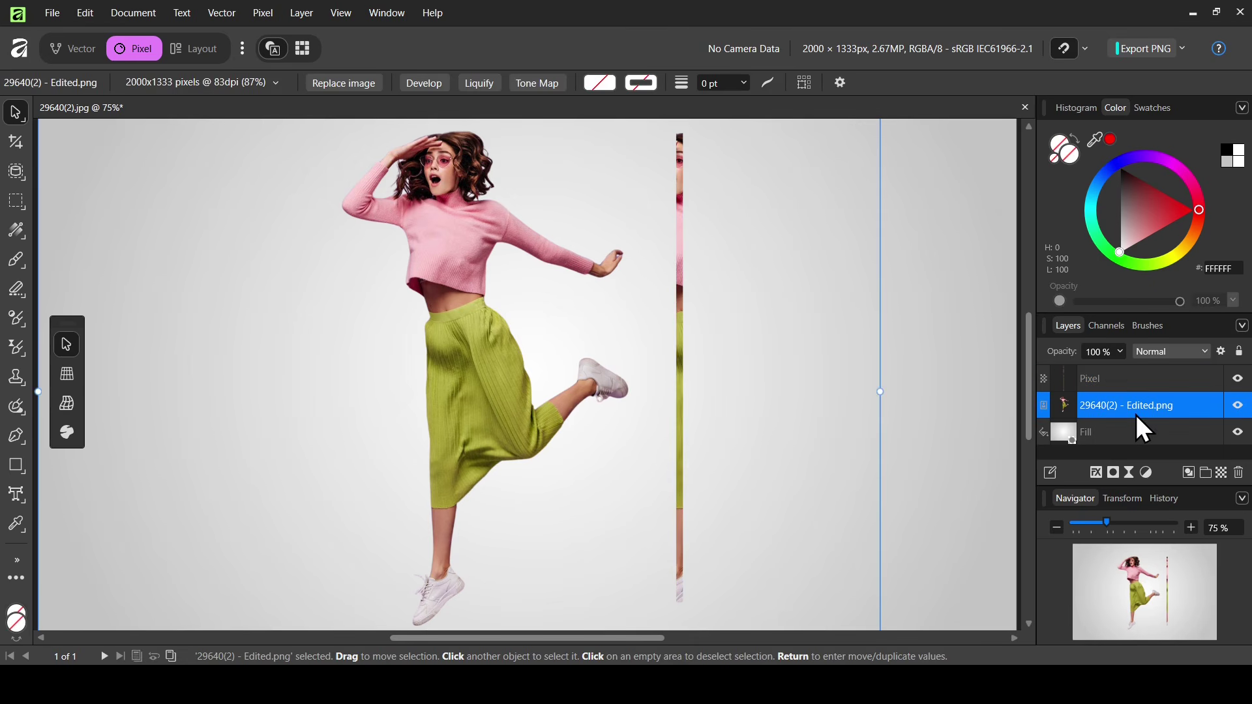
left_click(1240, 405)
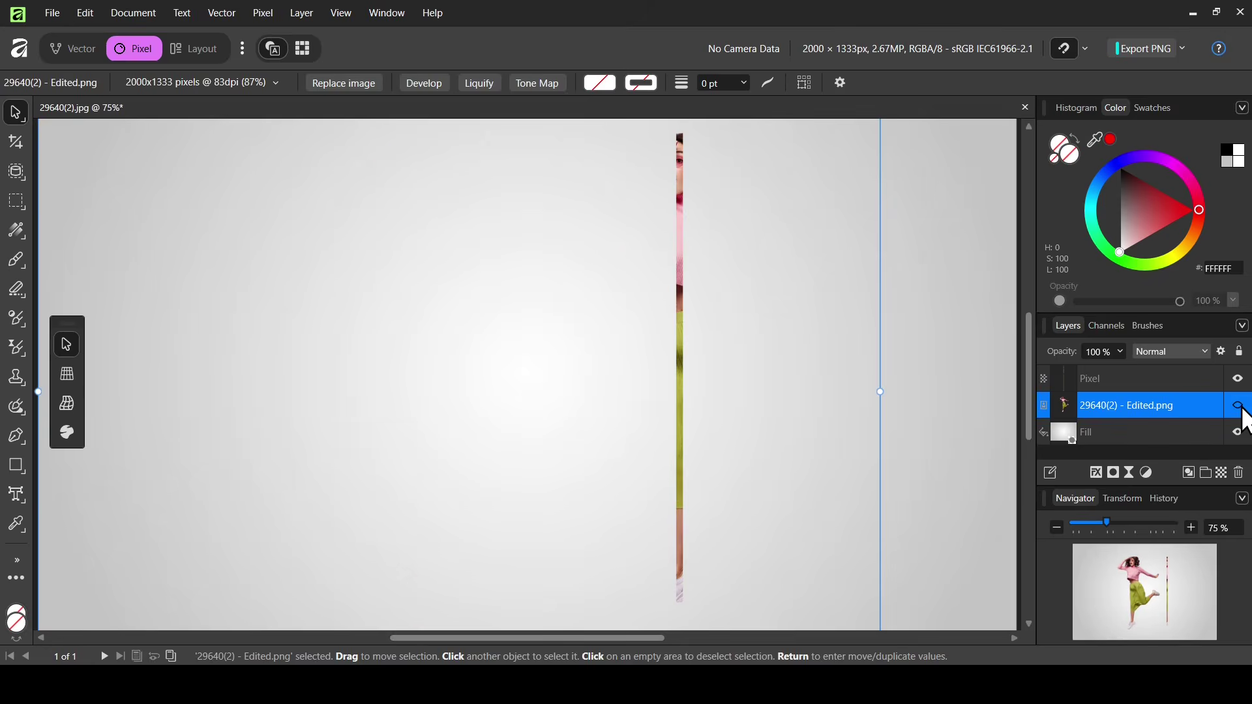
left_click(1239, 405)
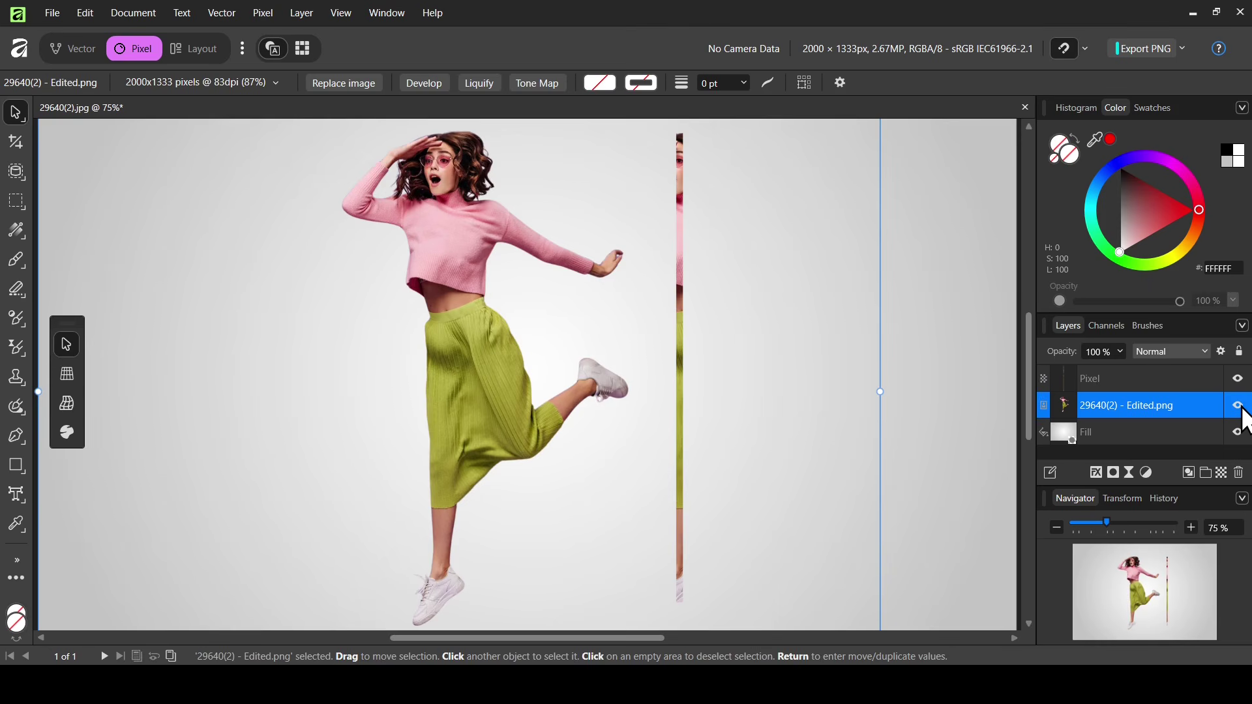
right_click(21, 202)
left_click(111, 197)
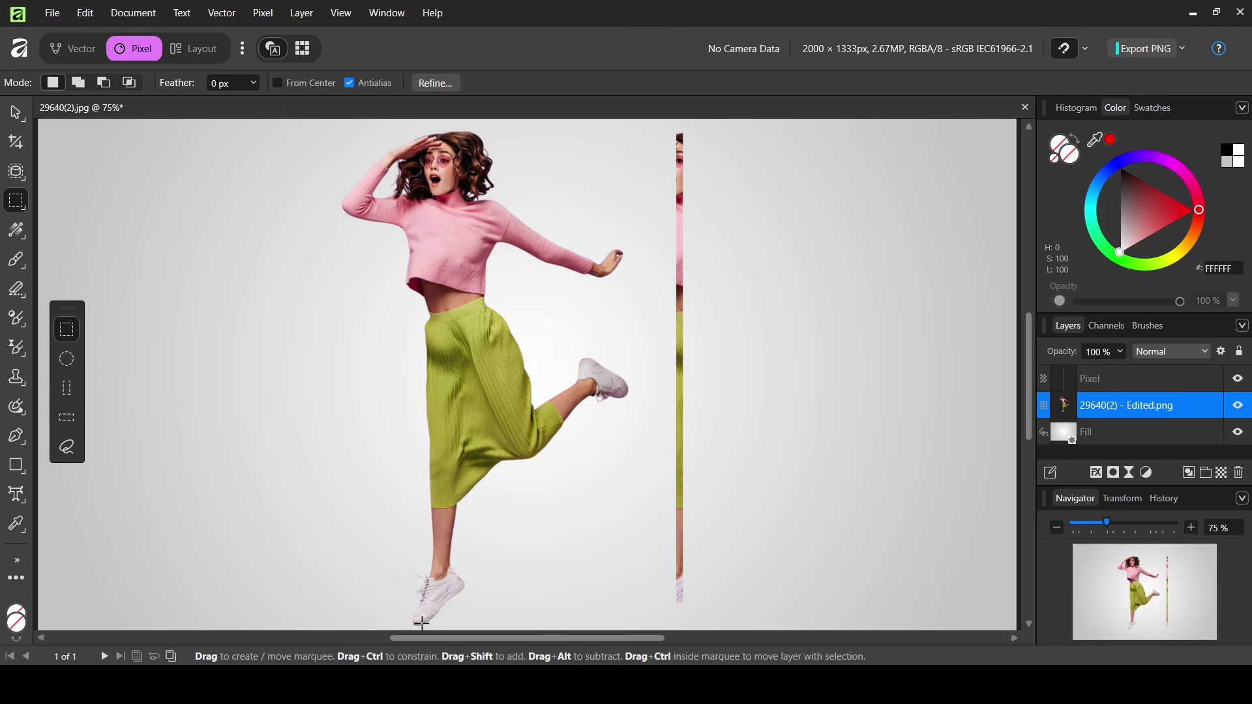
left_click_drag(422, 623, 428, 593)
Copy the selected shoe area onto a new pixel layer, check it with the woman hidden, and clear the selection
key("ctrl+shift+n")
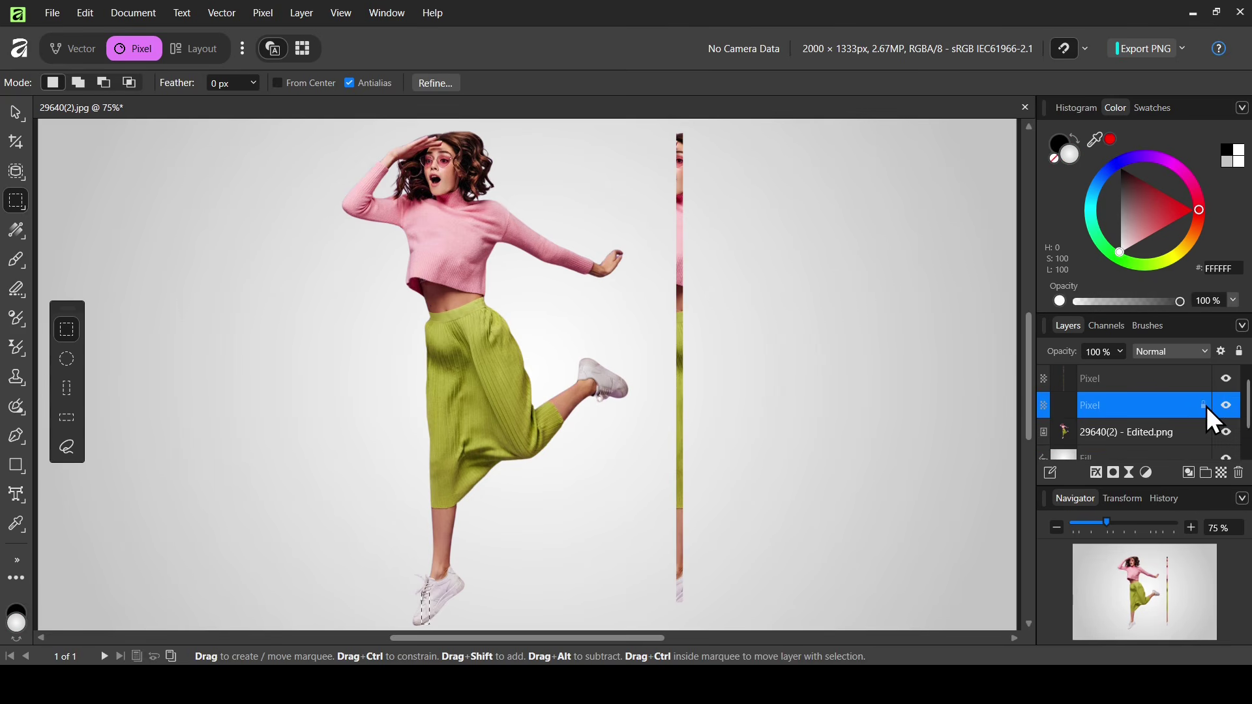
left_click(1227, 434)
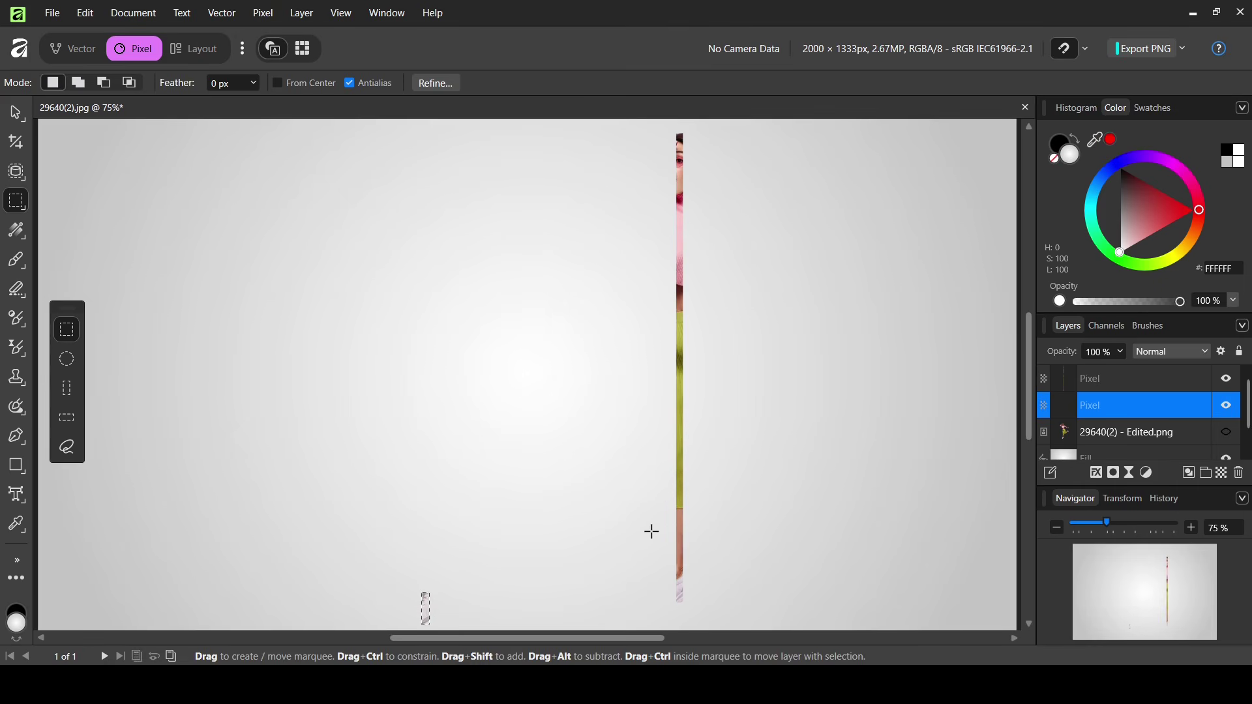
left_click(1227, 432)
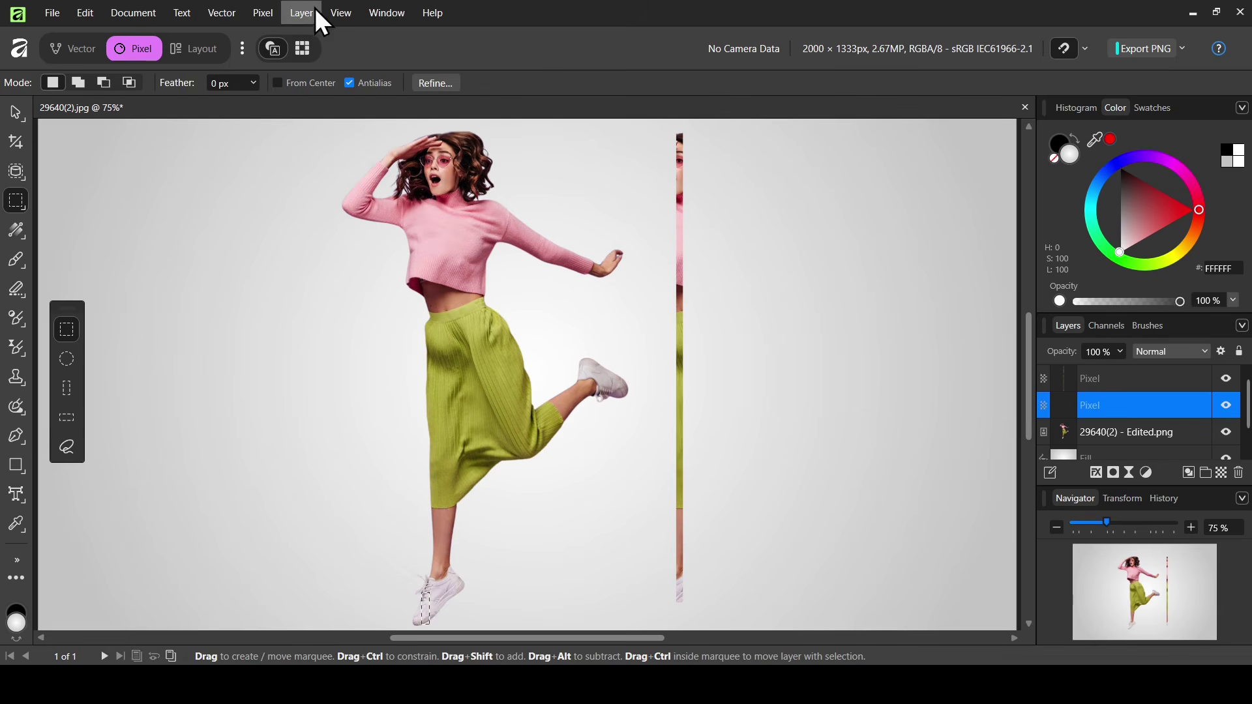
left_click(252, 20)
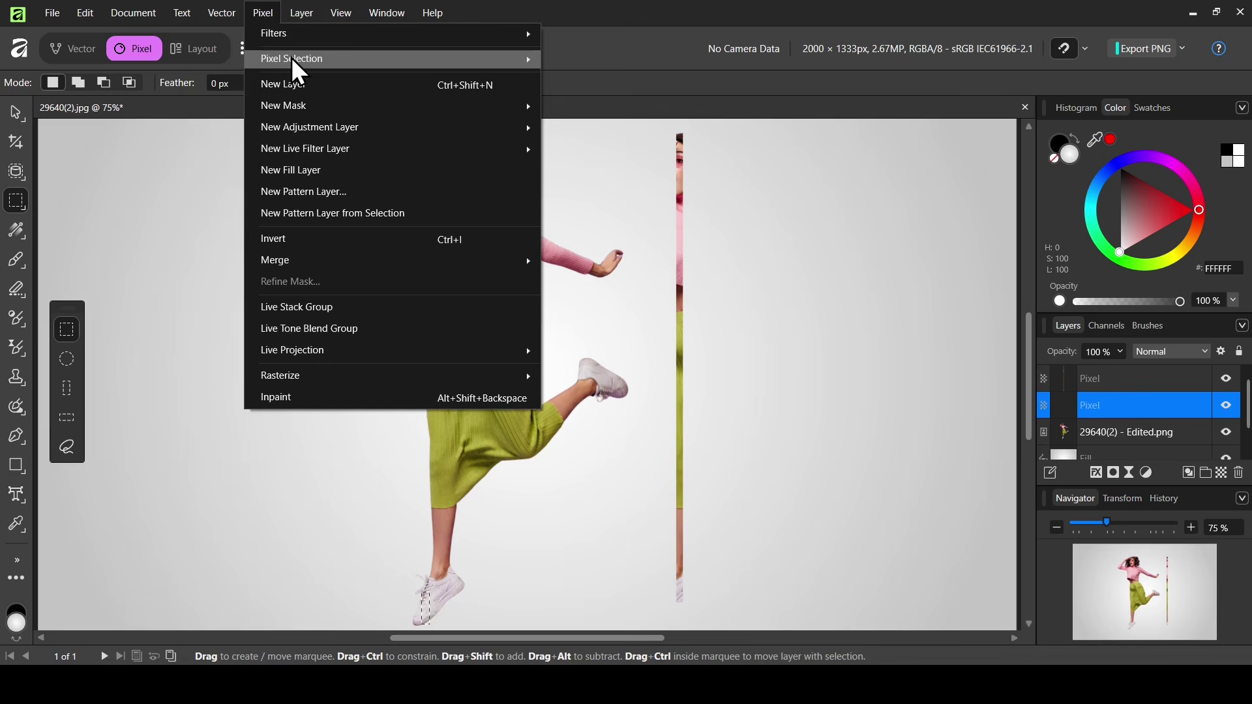
mouse_move(292, 58)
left_click(638, 80)
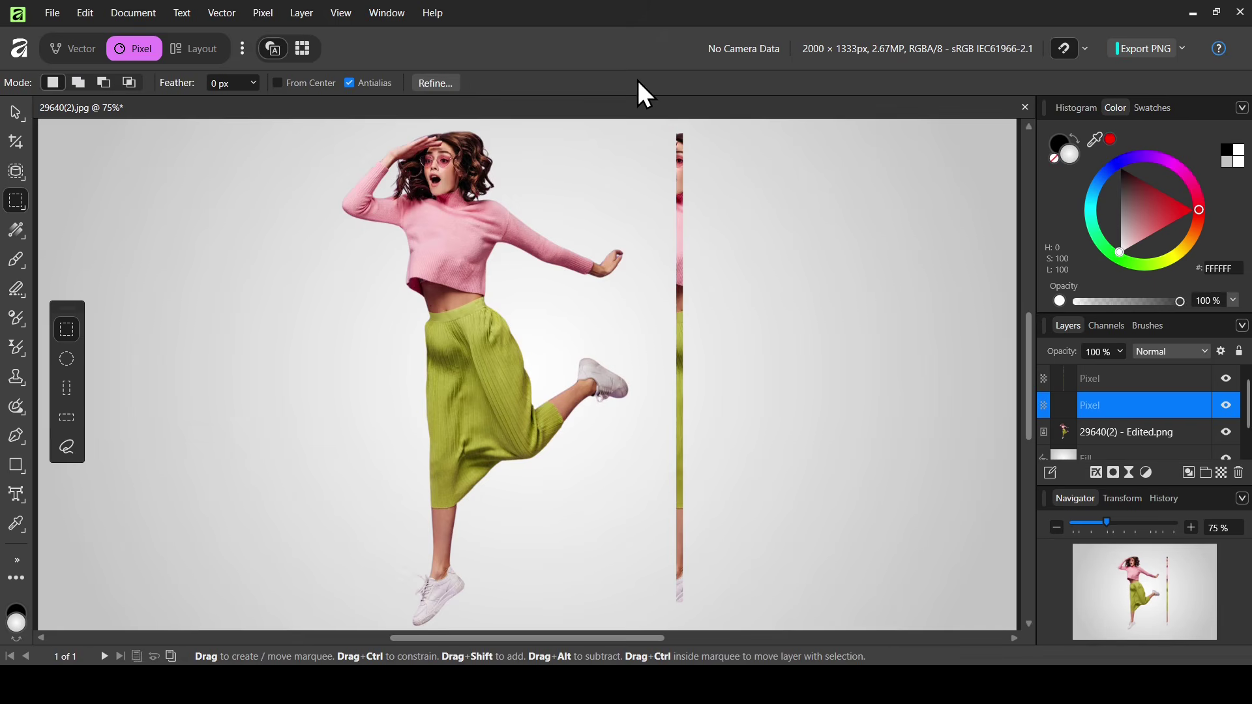
Move the copied shoe piece under the vertical strip so it extends the strip's lower end
left_click_drag(1024, 420, 1025, 460)
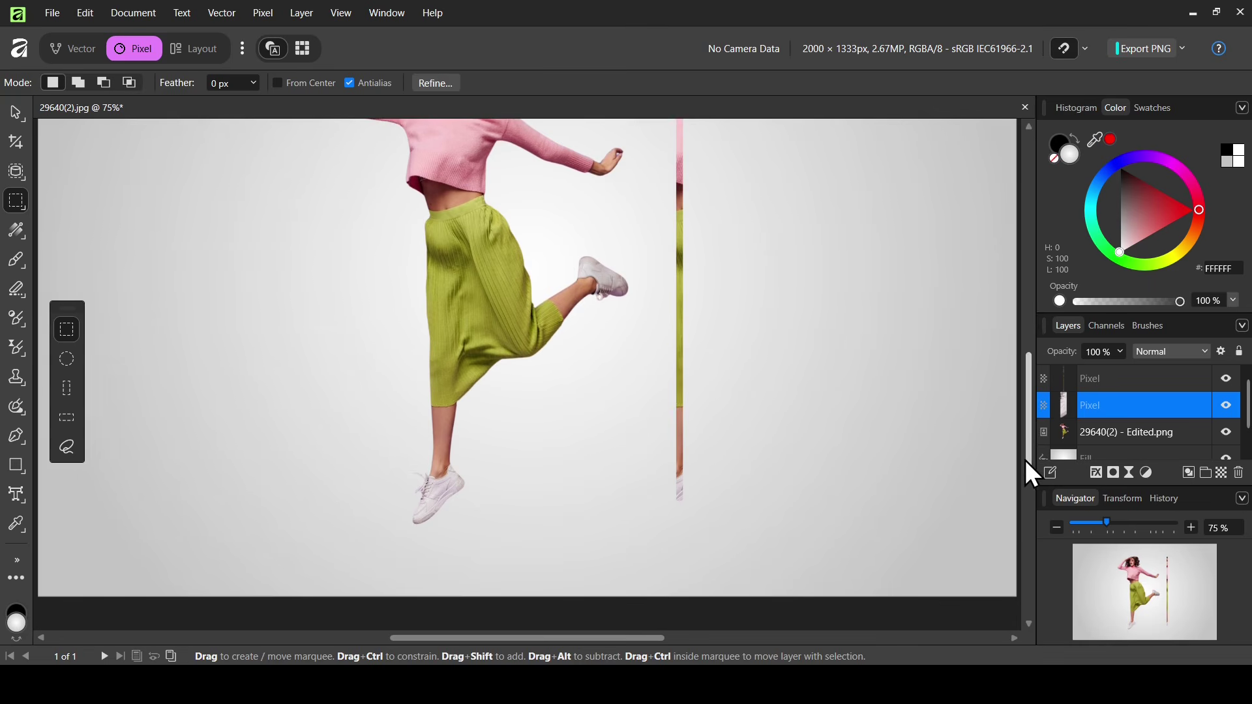
left_click(14, 112)
left_click(72, 106)
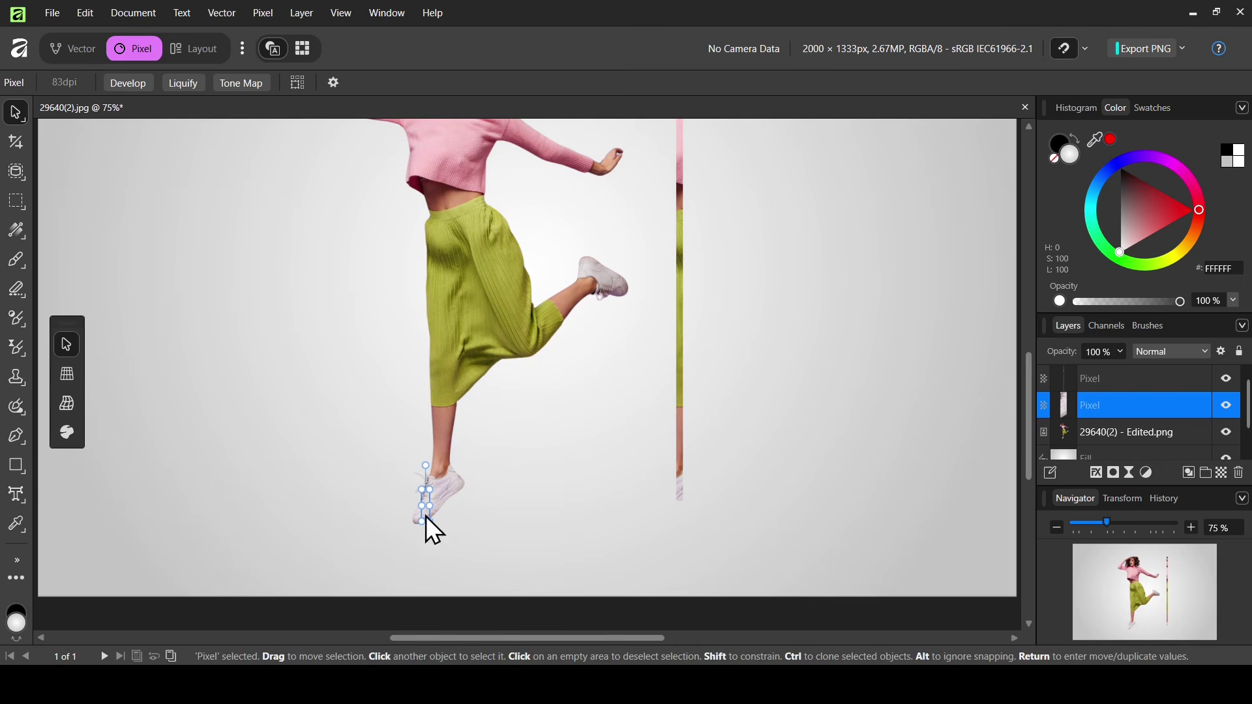
left_click_drag(425, 516, 681, 541)
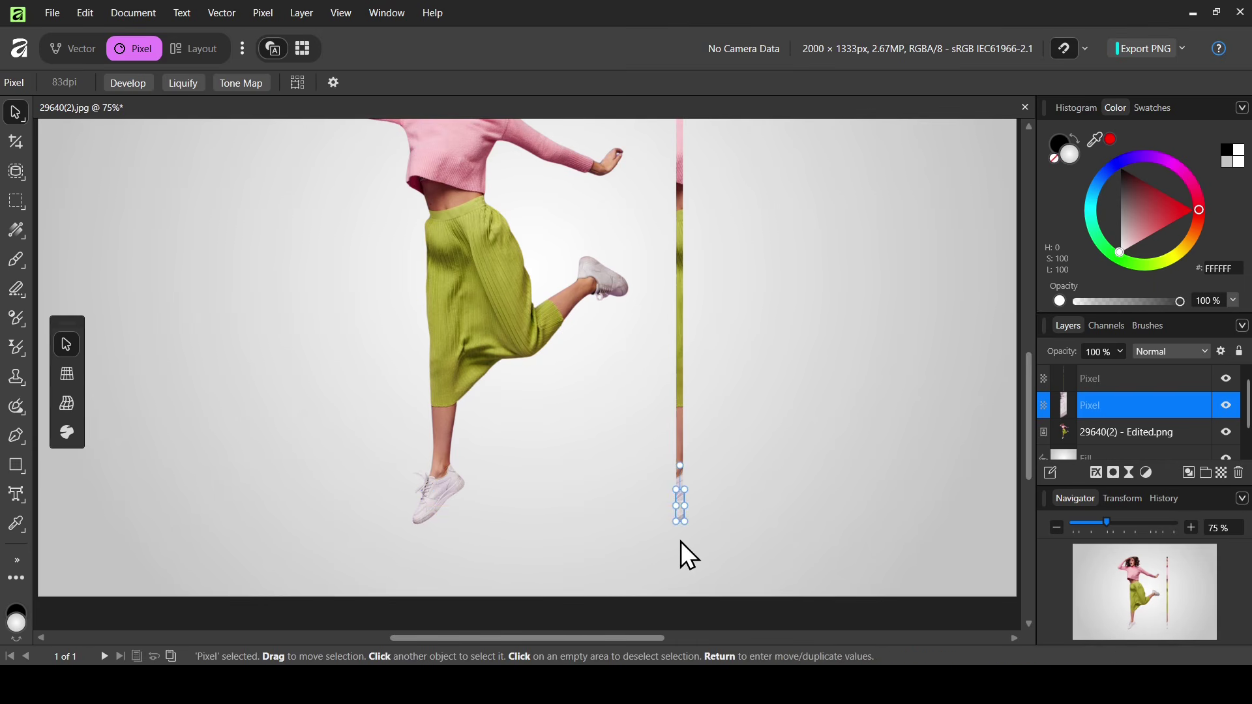
left_click(807, 403)
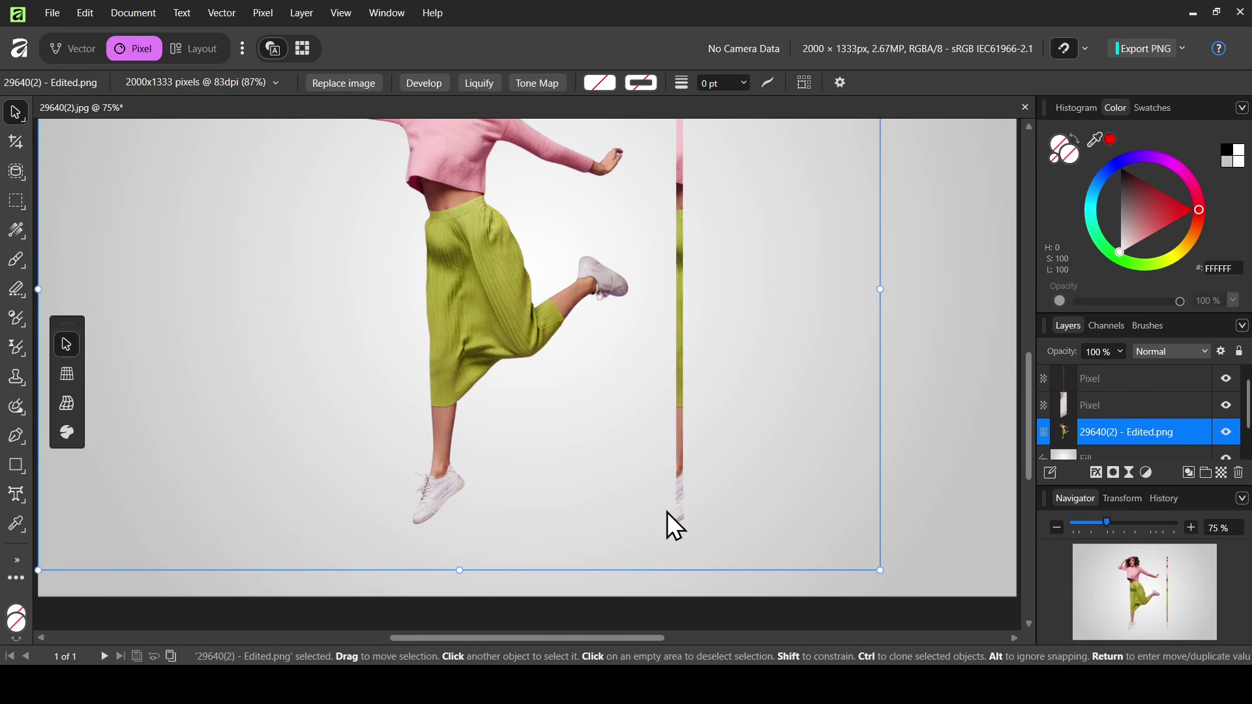
Group the two Pixel layers that hold the vertical strip and the shoe piece
left_click_drag(1093, 522, 1100, 522)
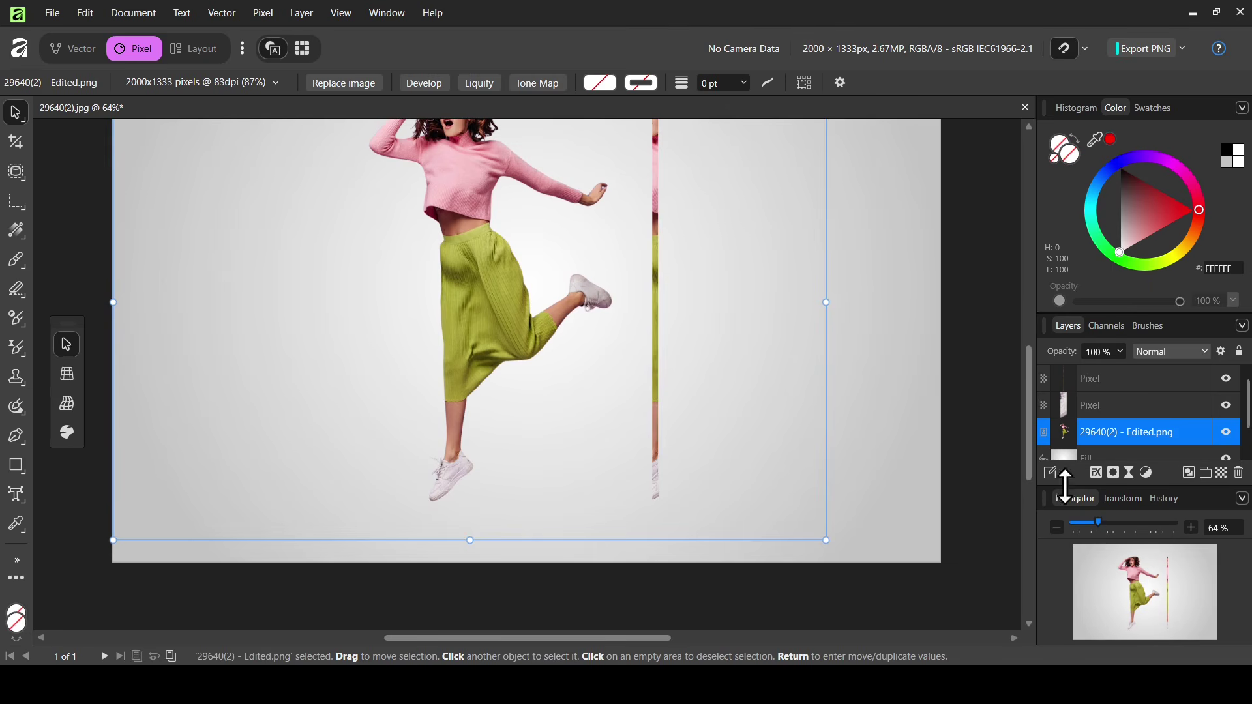
left_click_drag(1031, 454, 1025, 419)
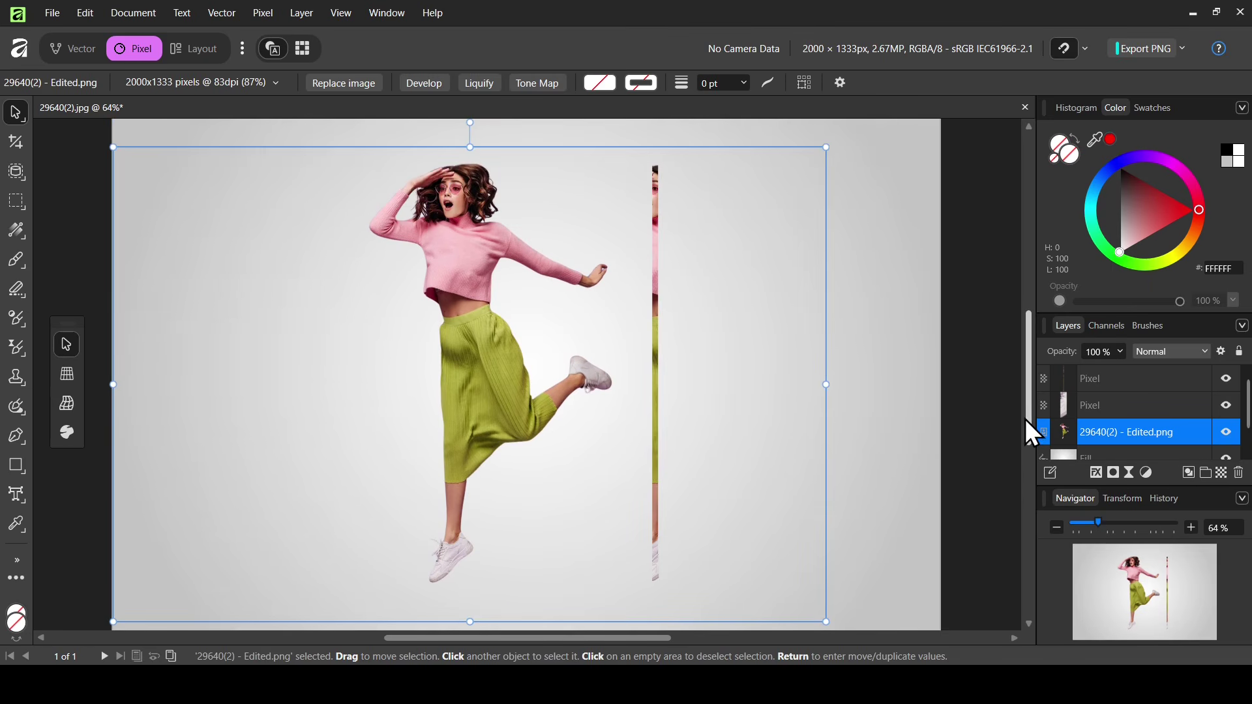
left_click(1147, 405)
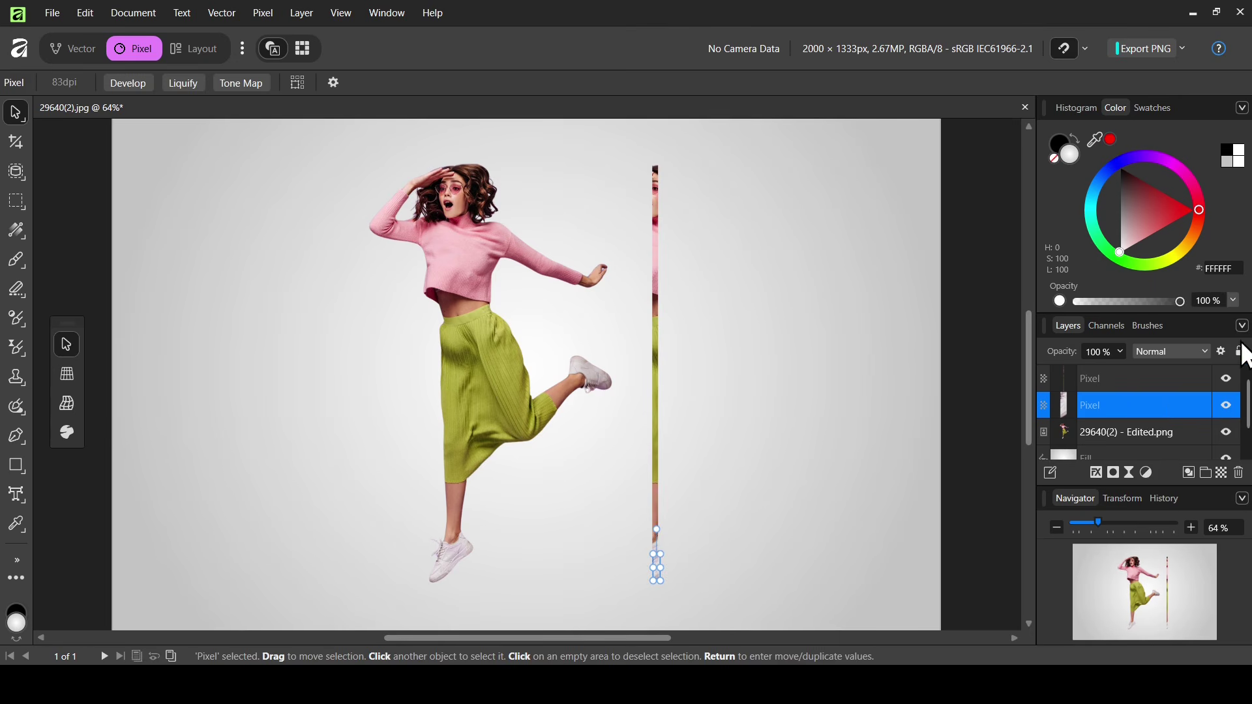
left_click(1227, 405)
left_click(1227, 406)
left_click(1122, 380, "shift")
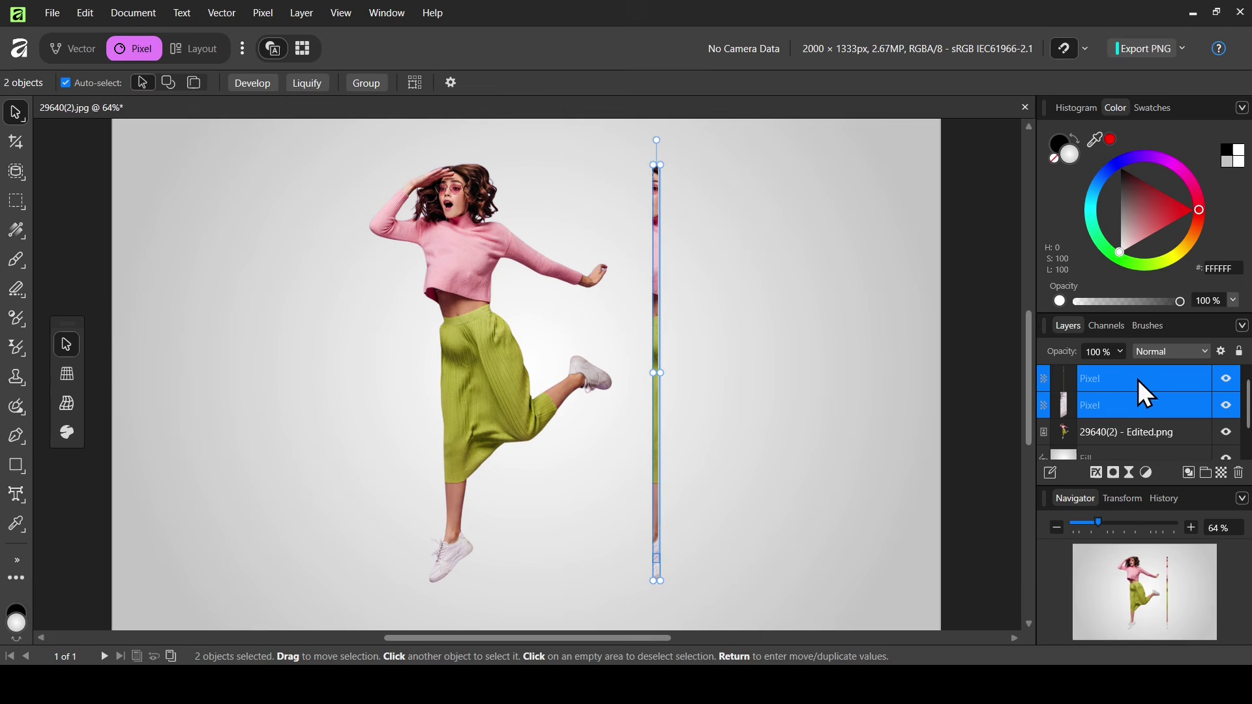
left_click(1207, 475)
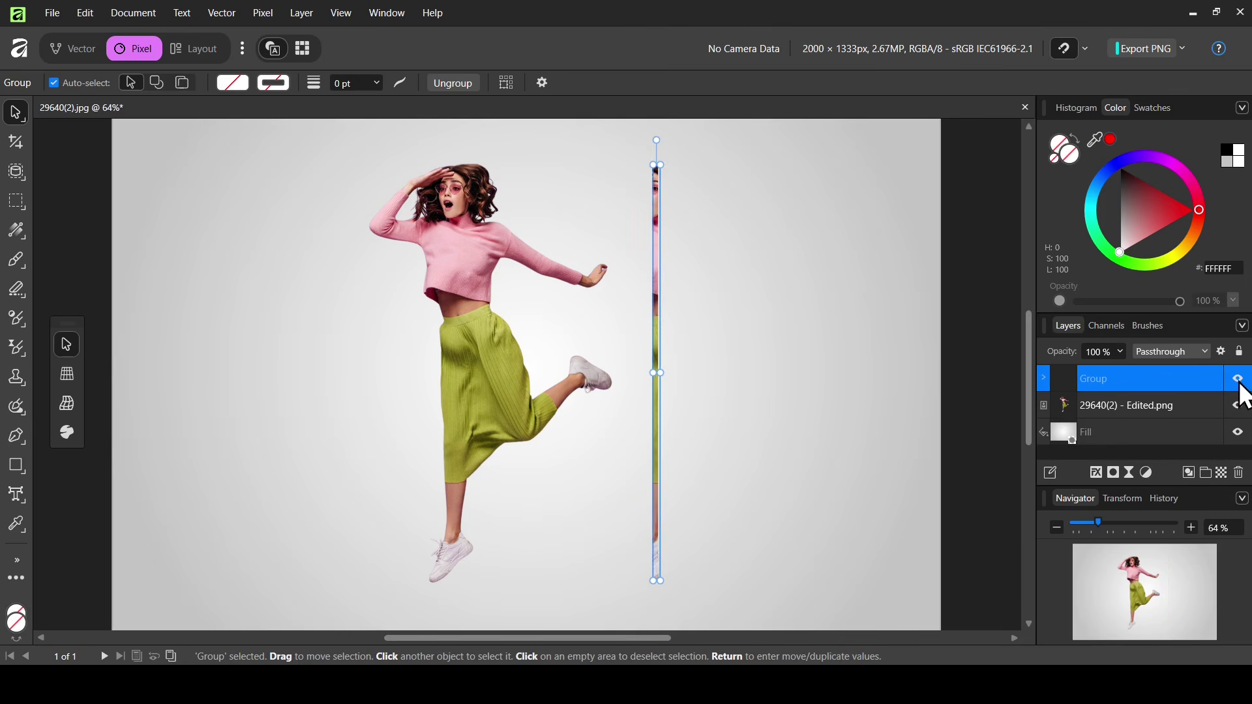
Try to stretch the grouped strip horizontally by hand toward the right side of the canvas
left_click_drag(1096, 519, 1093, 524)
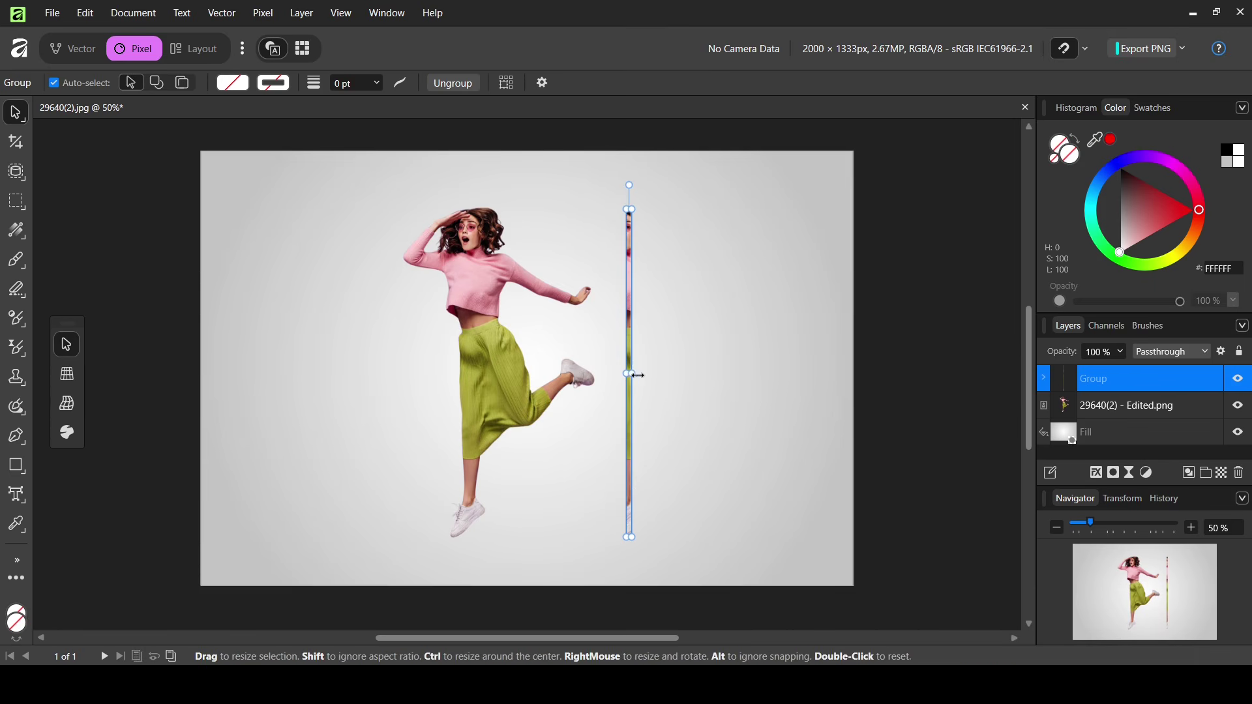
left_click_drag(630, 373, 760, 385)
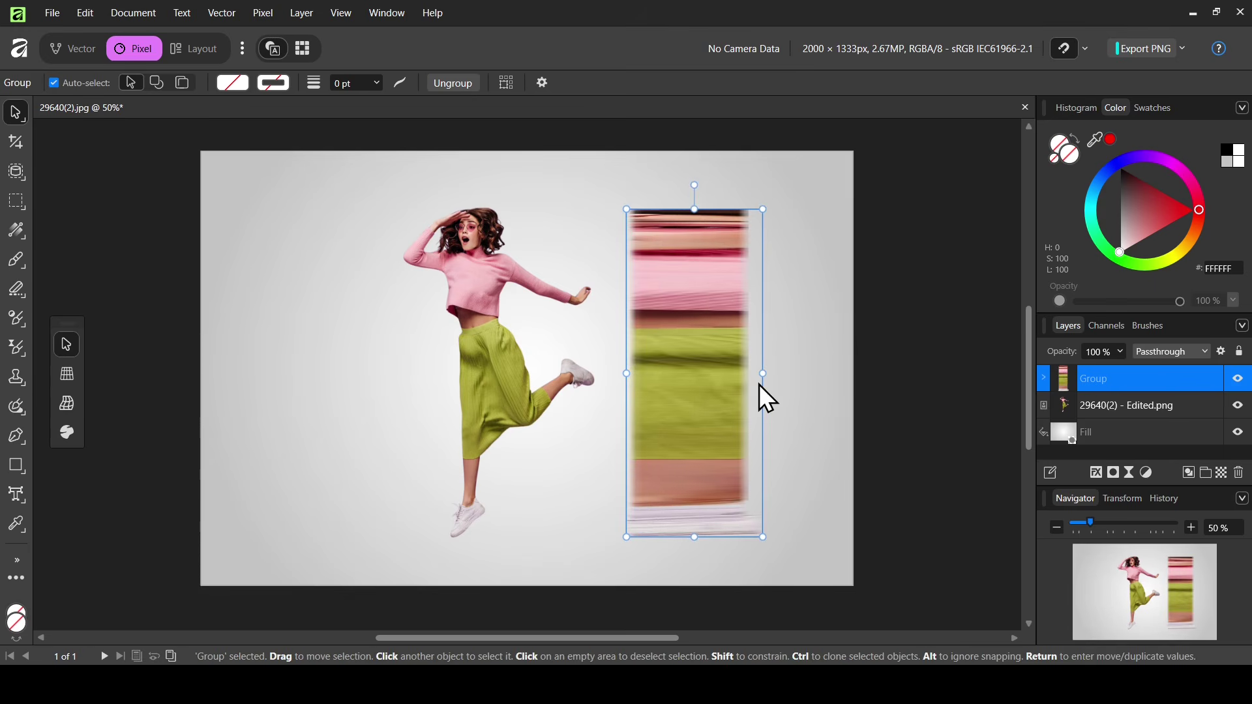
key("ctrl+z")
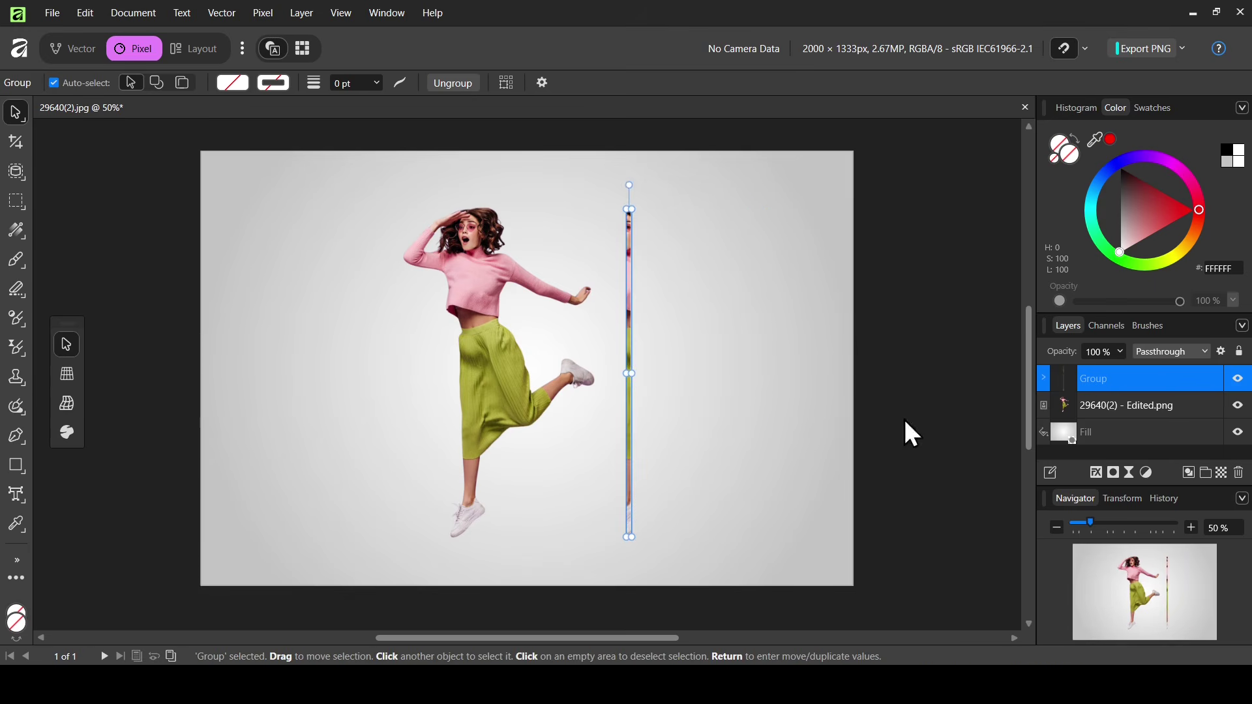
Set the transform anchor to the group's centre and its width to 5000 px
left_click(1124, 498)
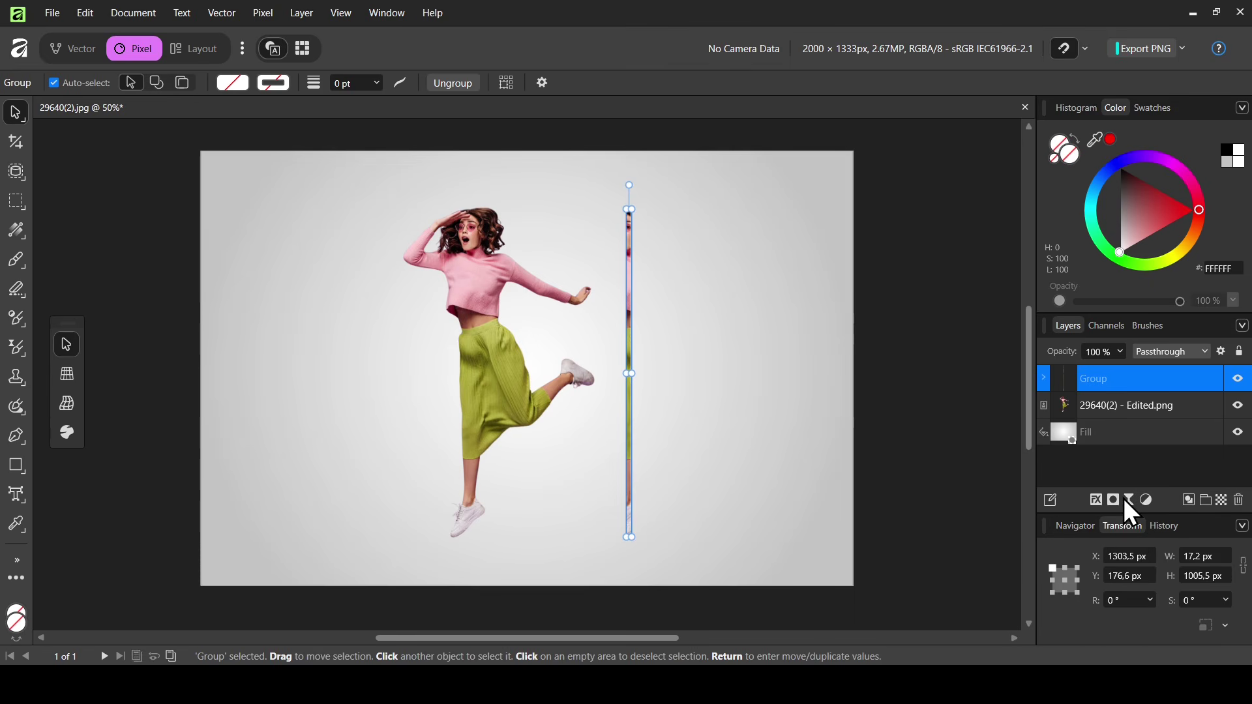
left_click(386, 15)
mouse_move(425, 84)
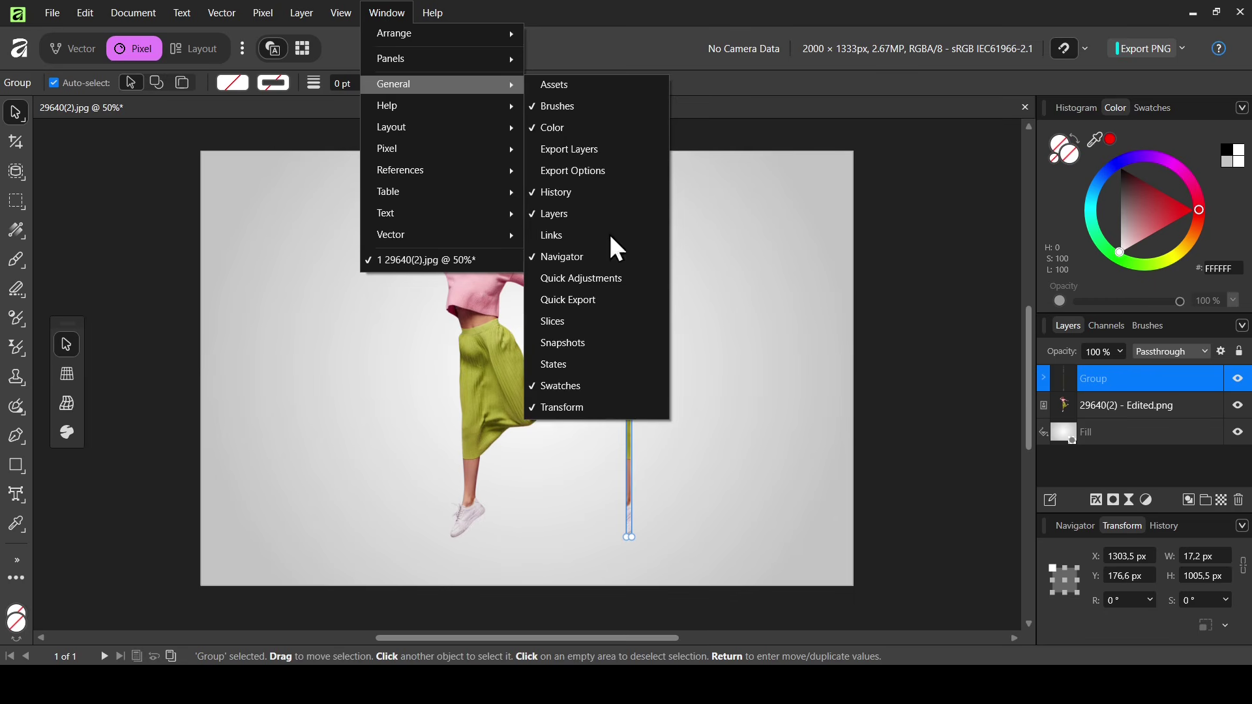
left_click(727, 6)
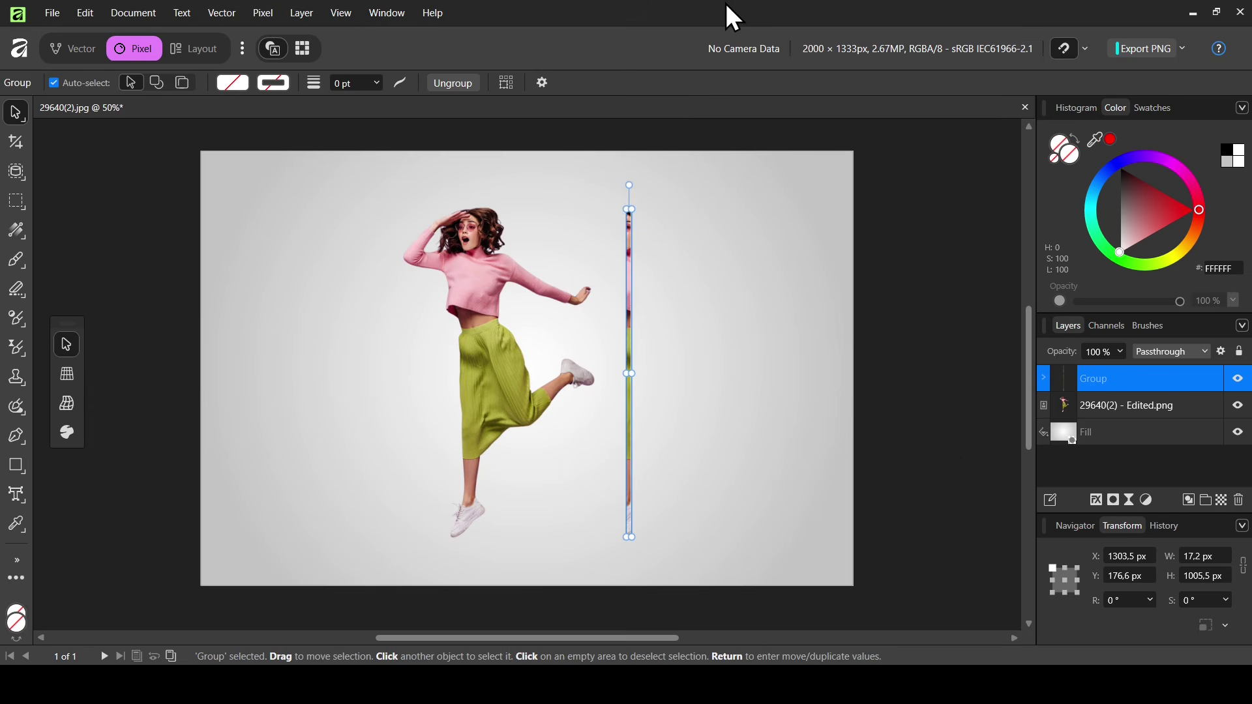
left_click(1067, 580)
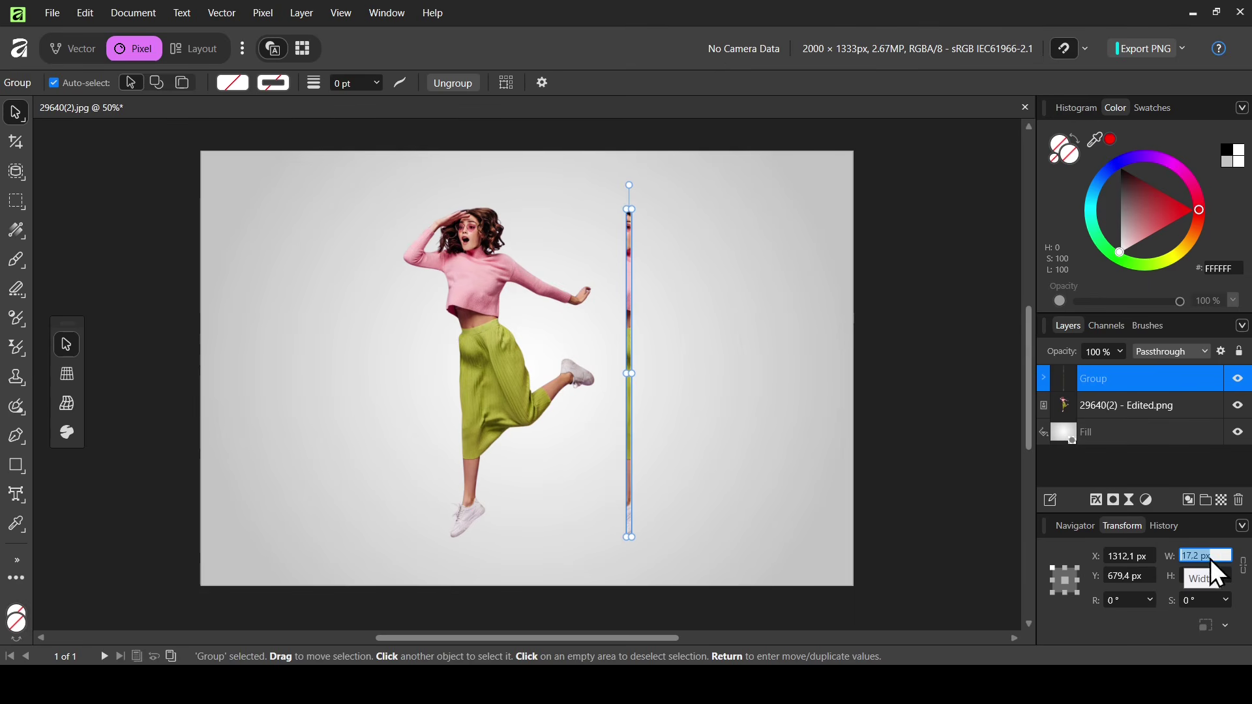
type("5000")
key("Return")
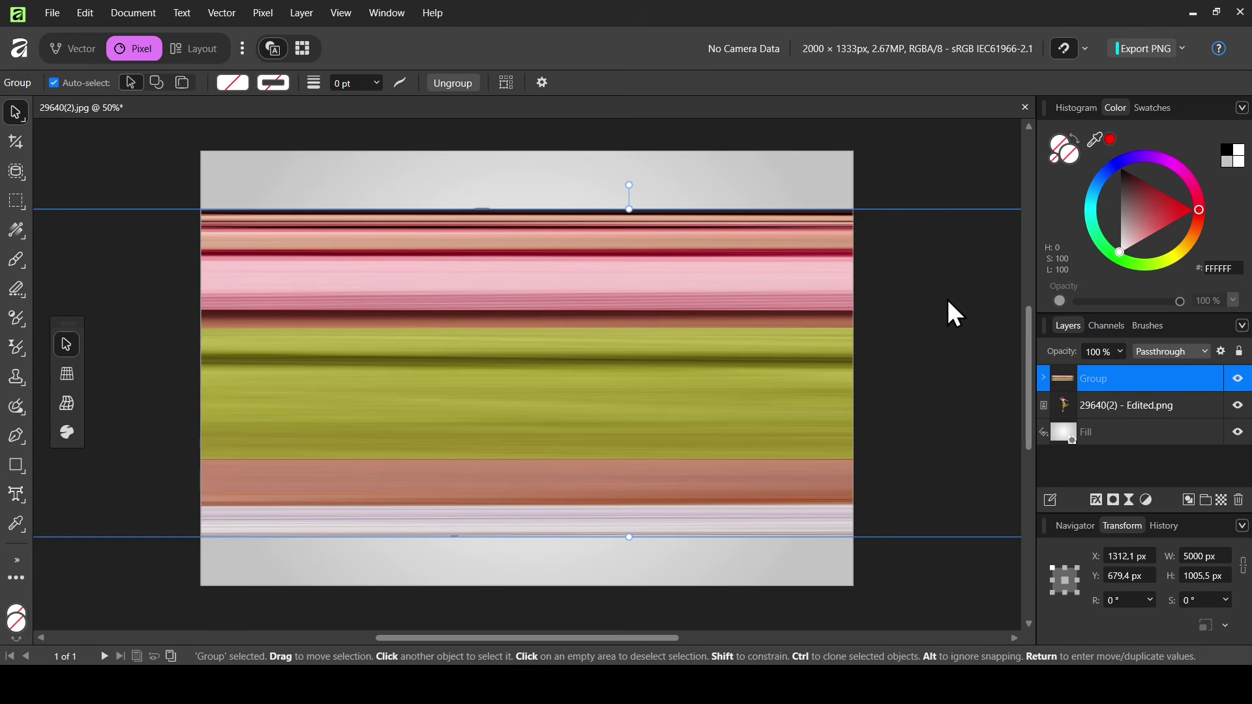
Rasterize and trim the stretched group, and place the resulting pixel layer directly beneath the woman layer
left_click(18, 118)
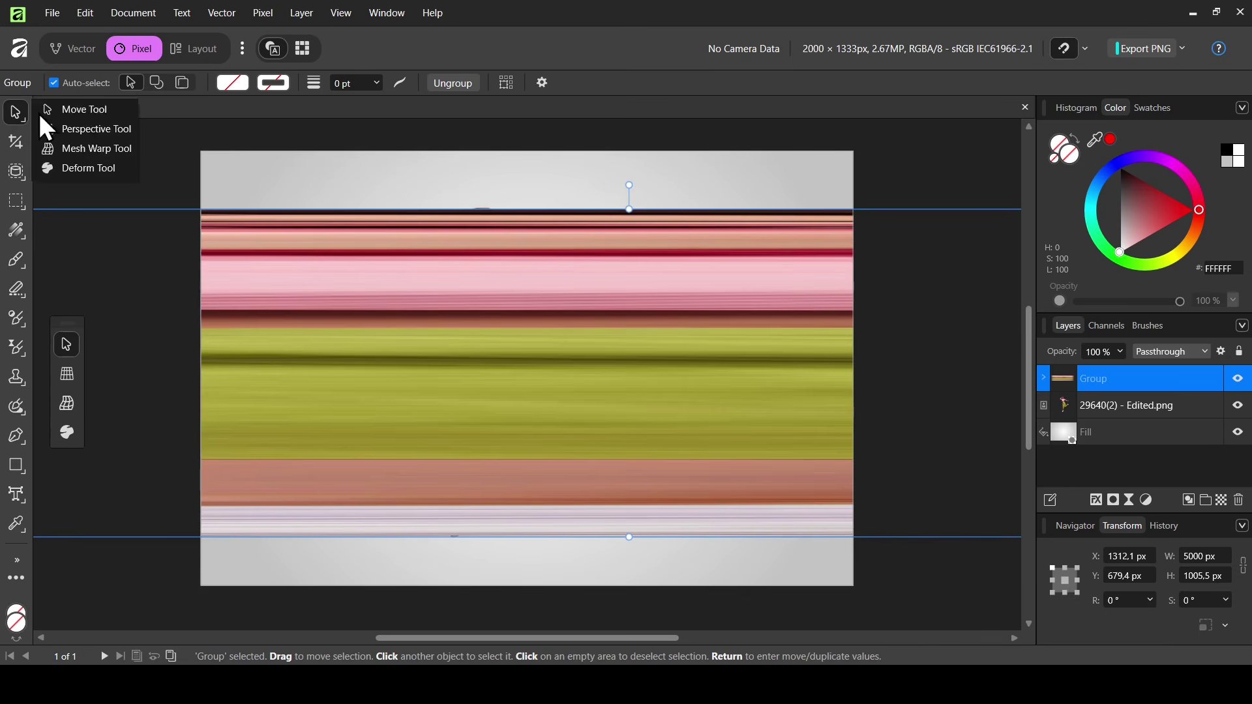
left_click(1238, 380)
left_click(1238, 379)
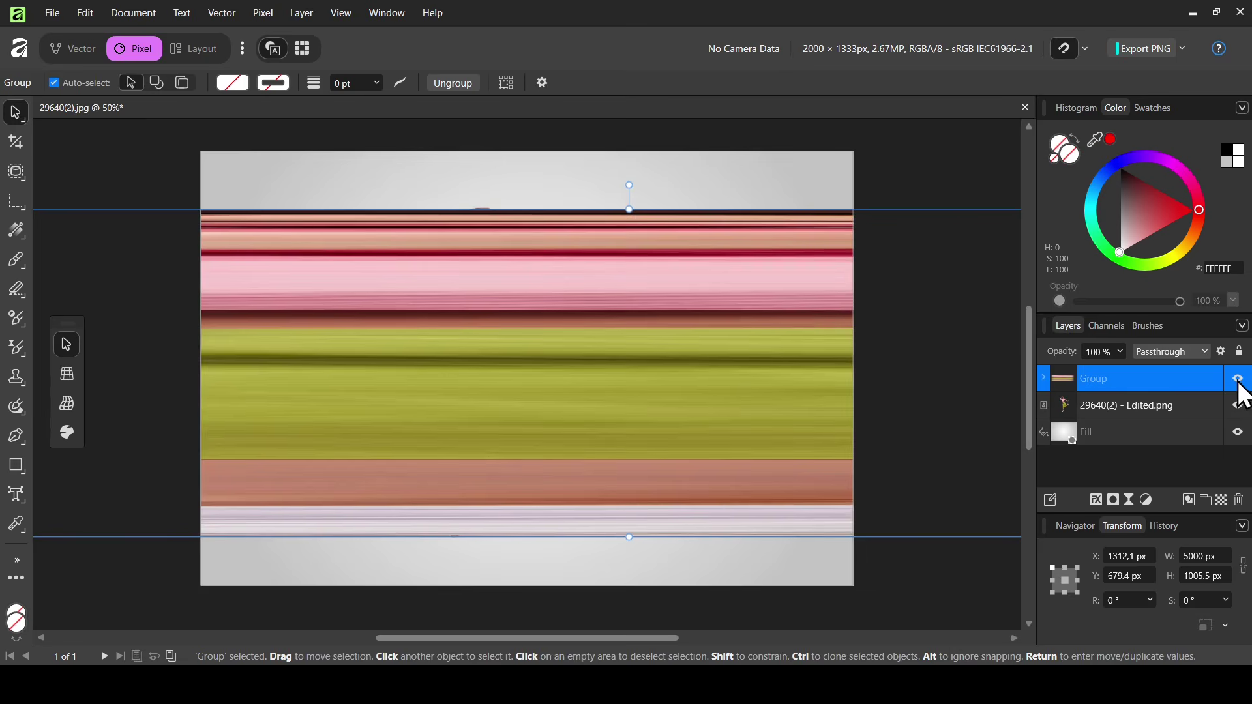
right_click(641, 436)
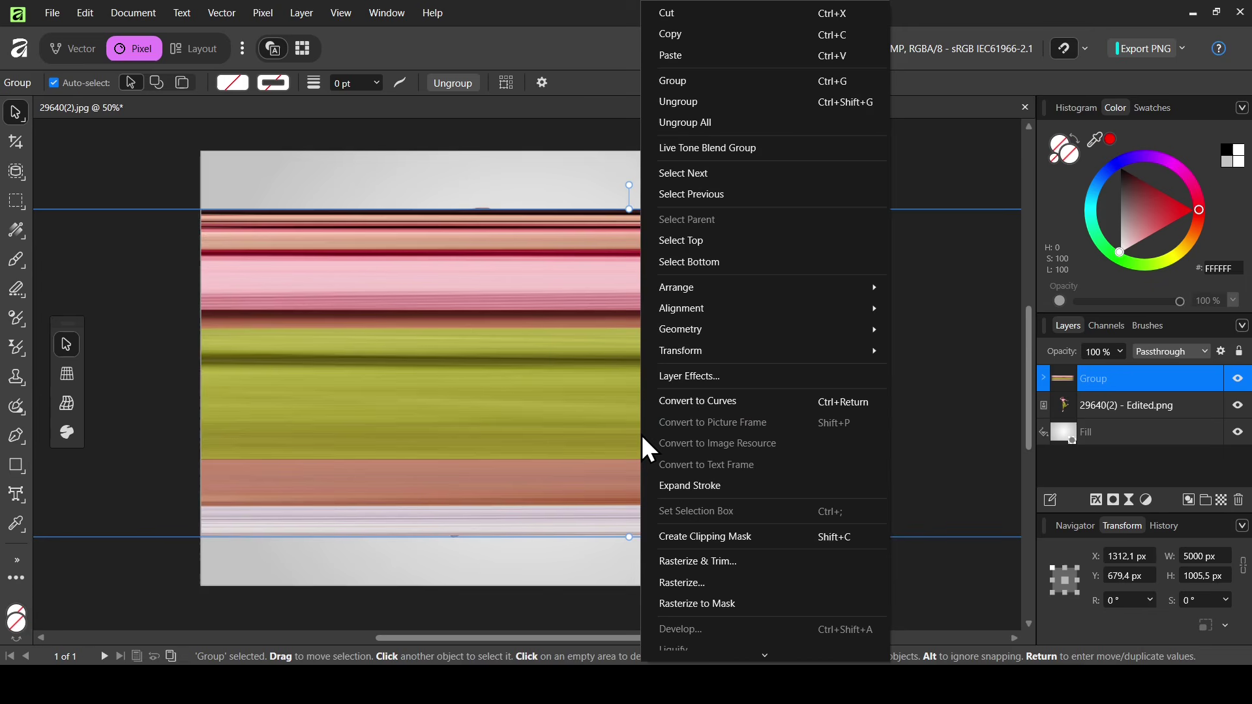
left_click(733, 565)
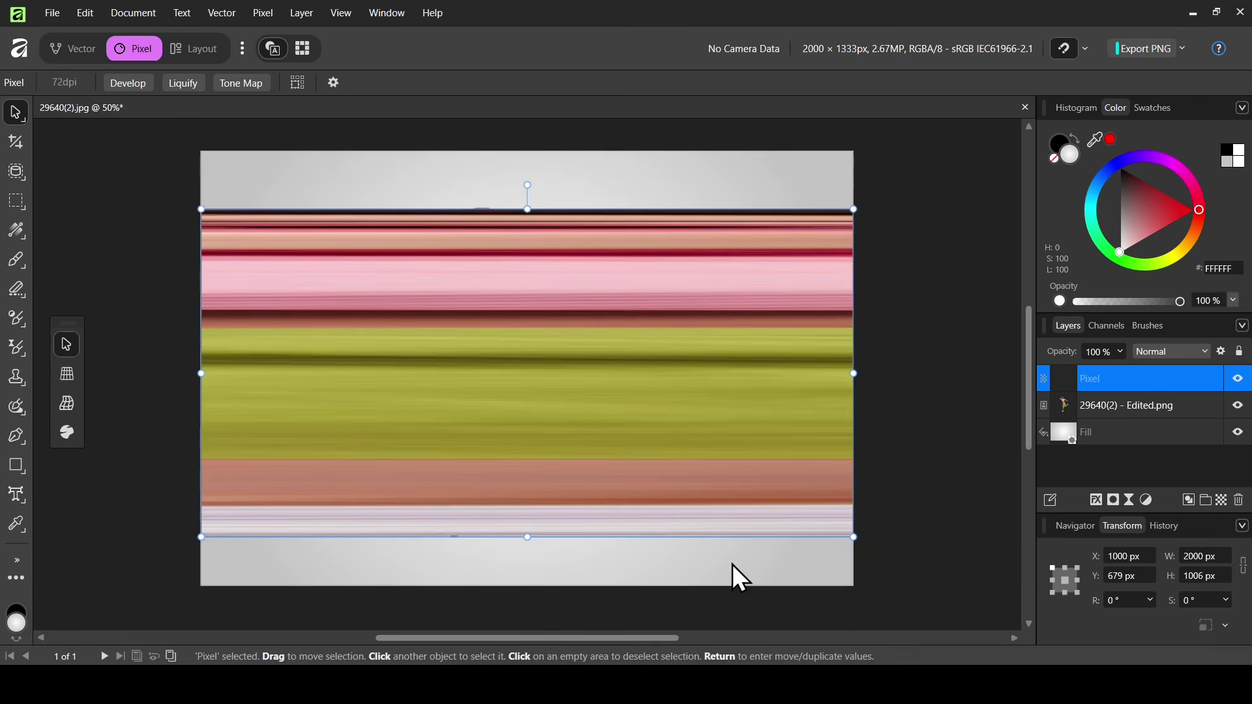
left_click_drag(1118, 382, 1120, 416)
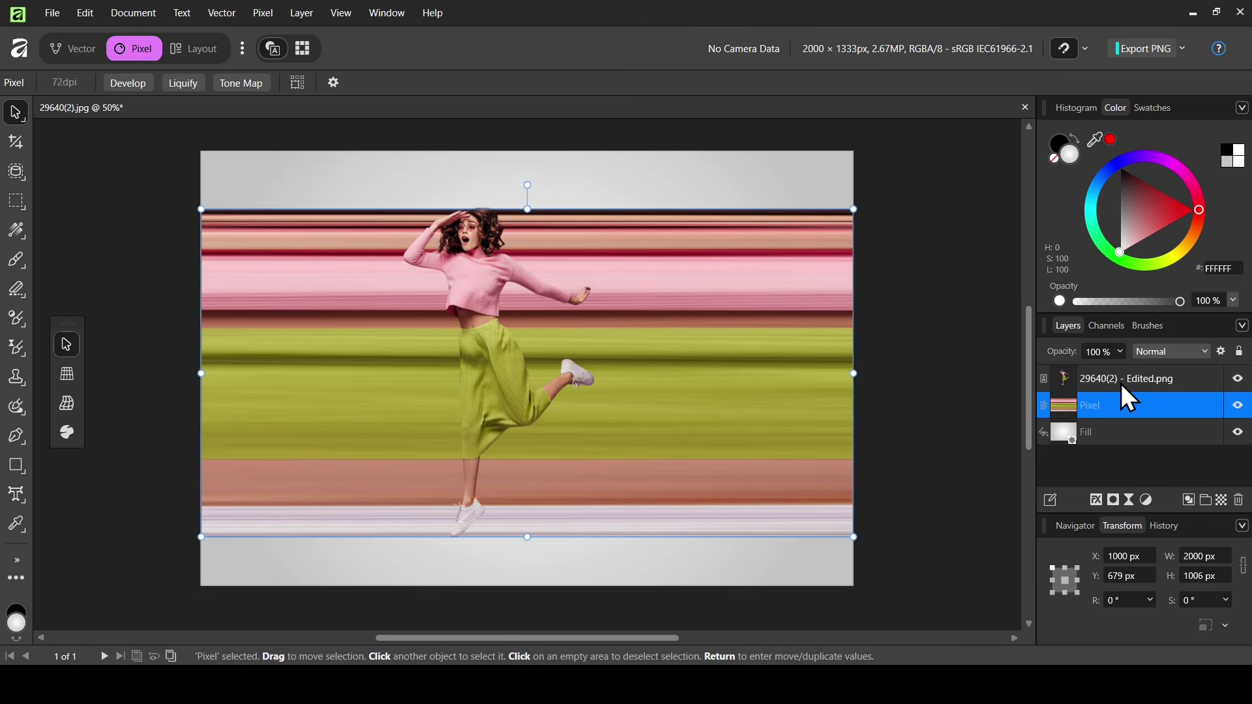
Move the woman to the left part of the canvas, scaled to about 80%, with her lower shoe at the stripes' bottom edge
left_click(1122, 387)
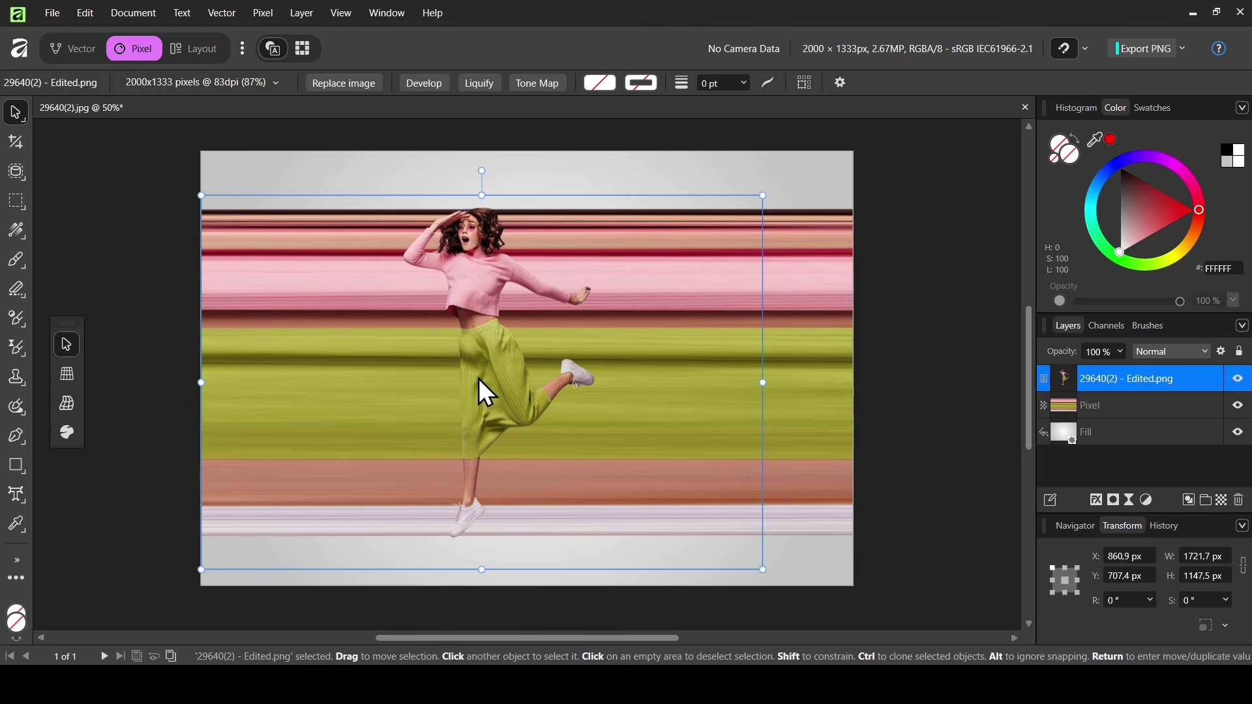
left_click_drag(479, 379, 351, 381)
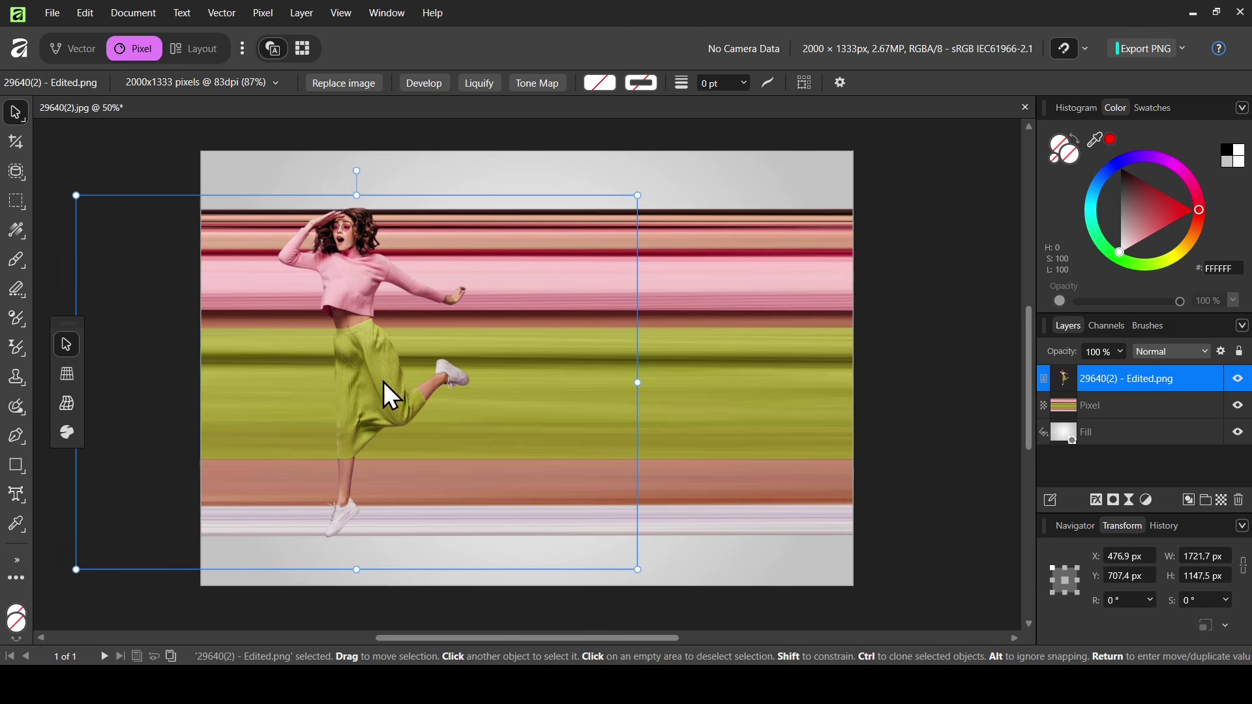
left_click_drag(637, 383, 595, 384)
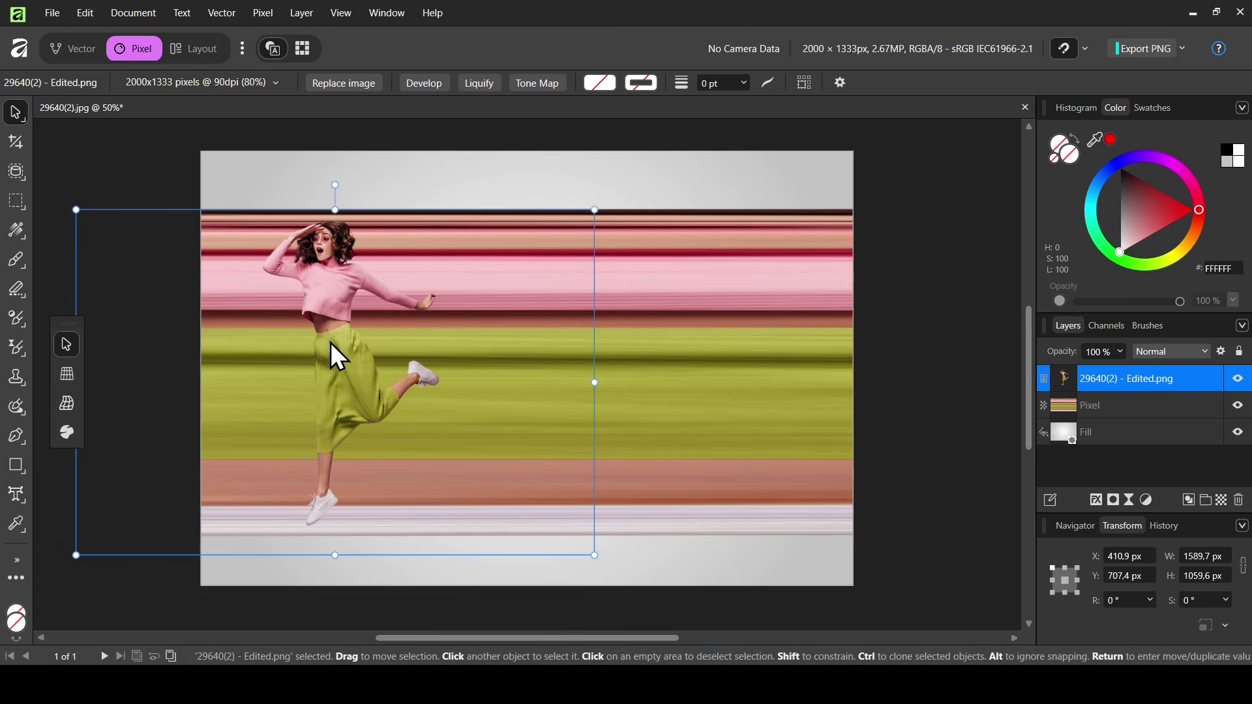
left_click_drag(331, 342, 331, 360)
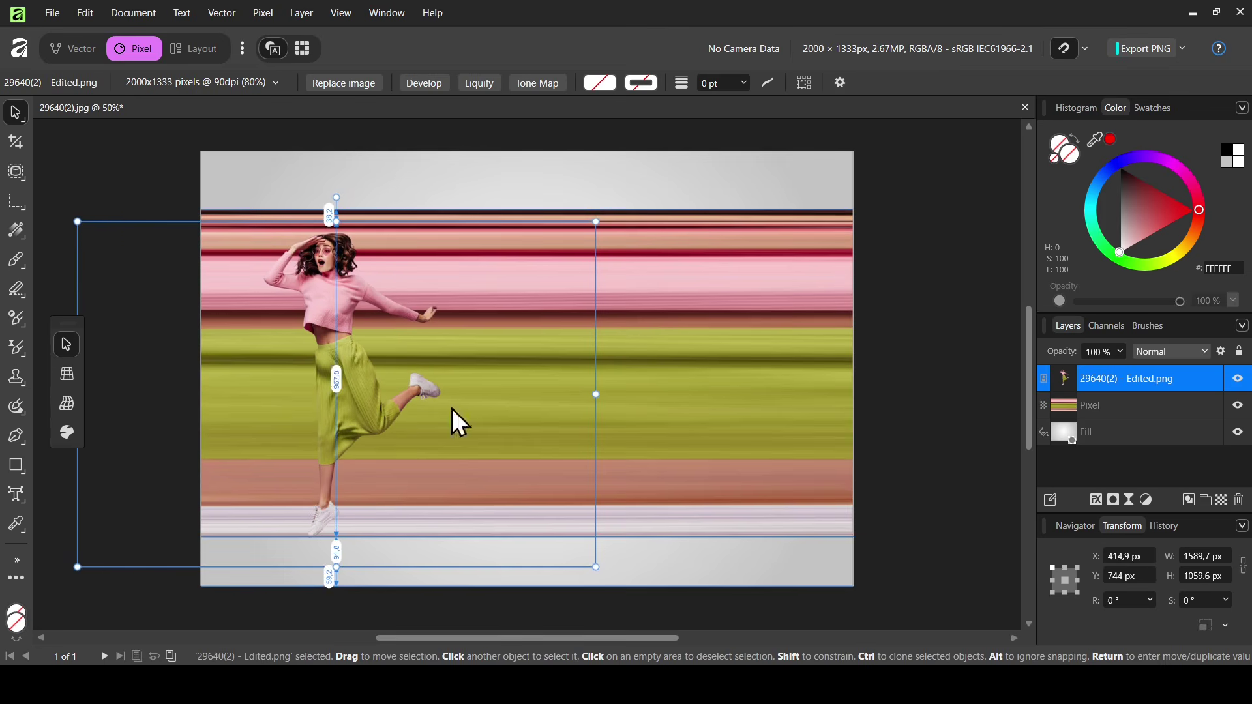
Nudge the woman layer up by 4 px
key("Up")
key("Up")
key("Up")
key("Up")
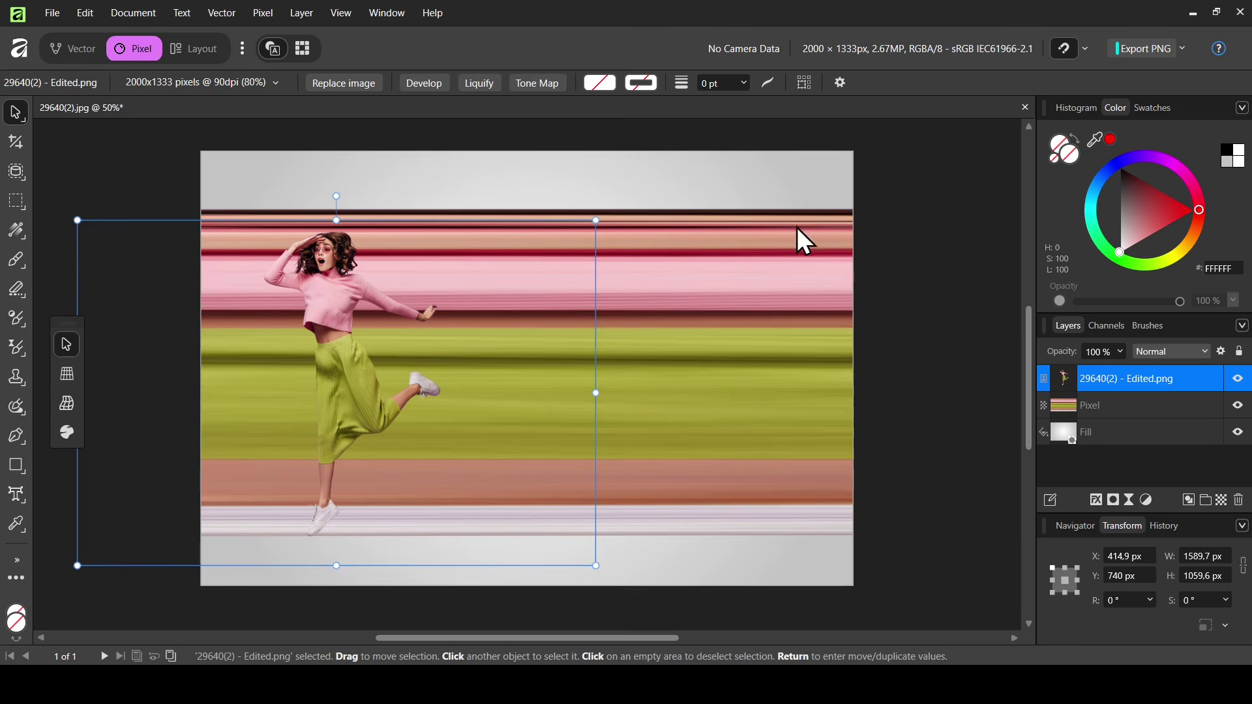
Squash the stripes layer from its top edge down to the woman's head, to a height of 934 px, keeping its width at 2000 px
left_click(771, 252)
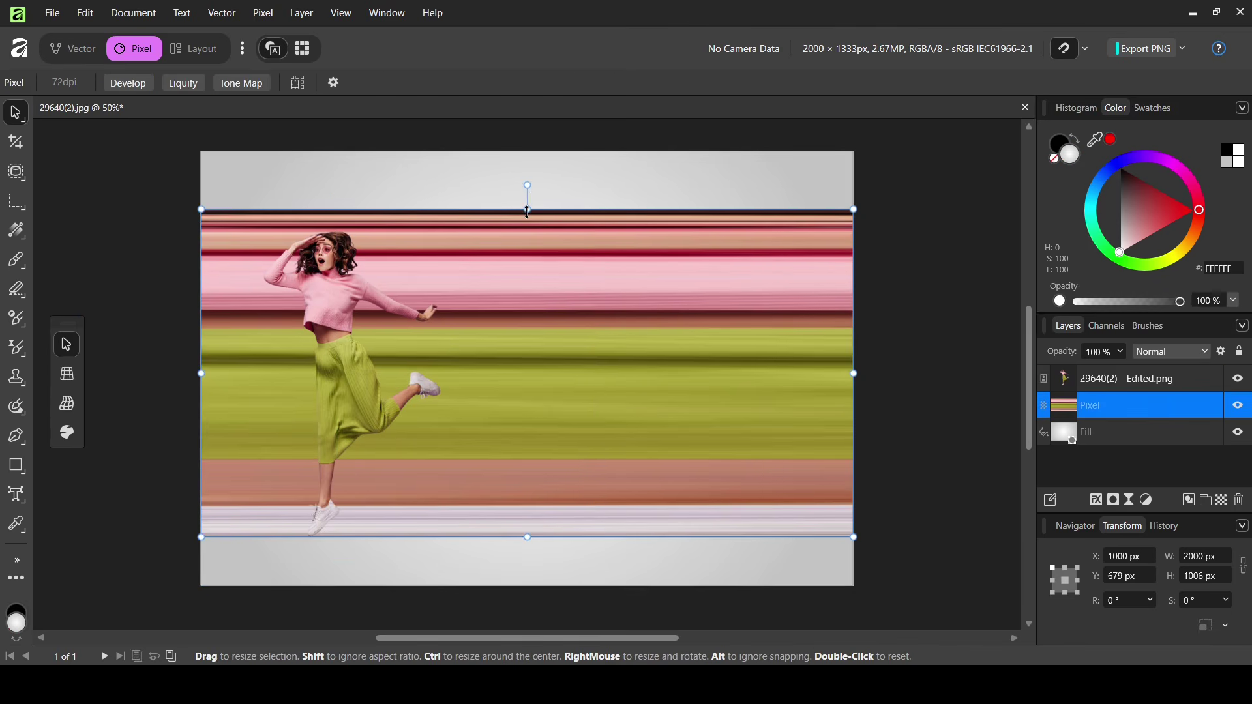
left_click_drag(528, 212, 528, 223)
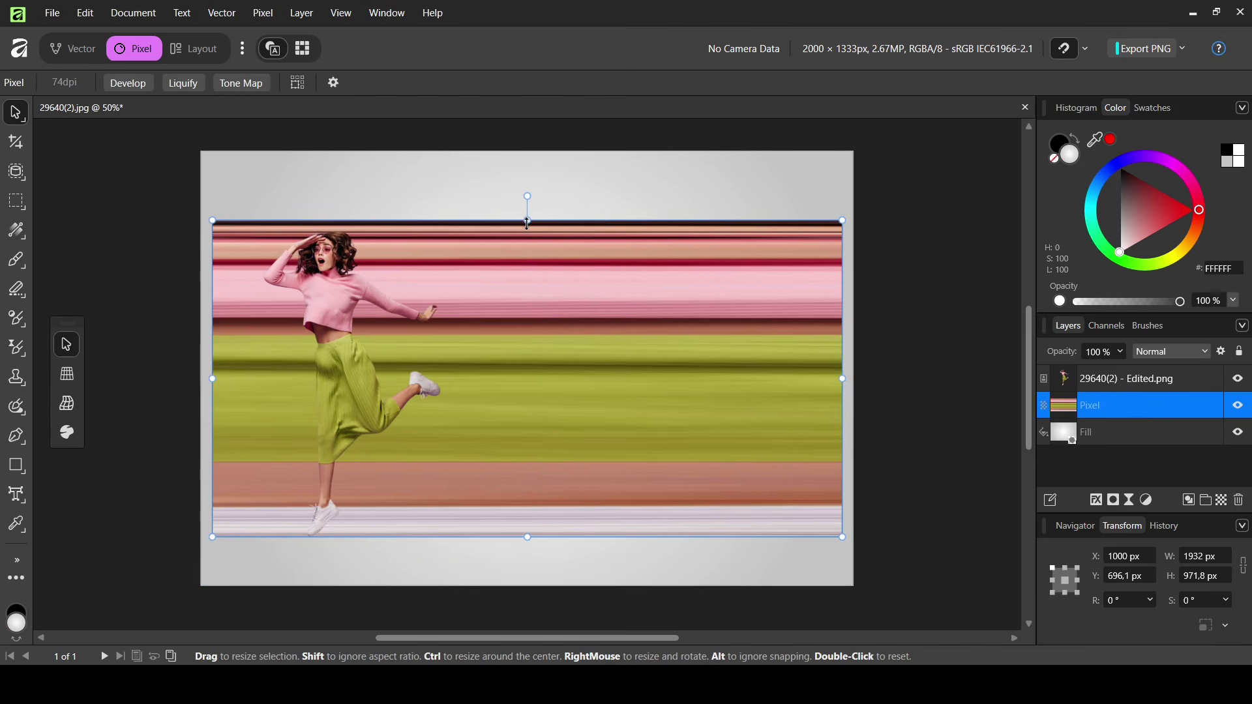
key("ctrl+z")
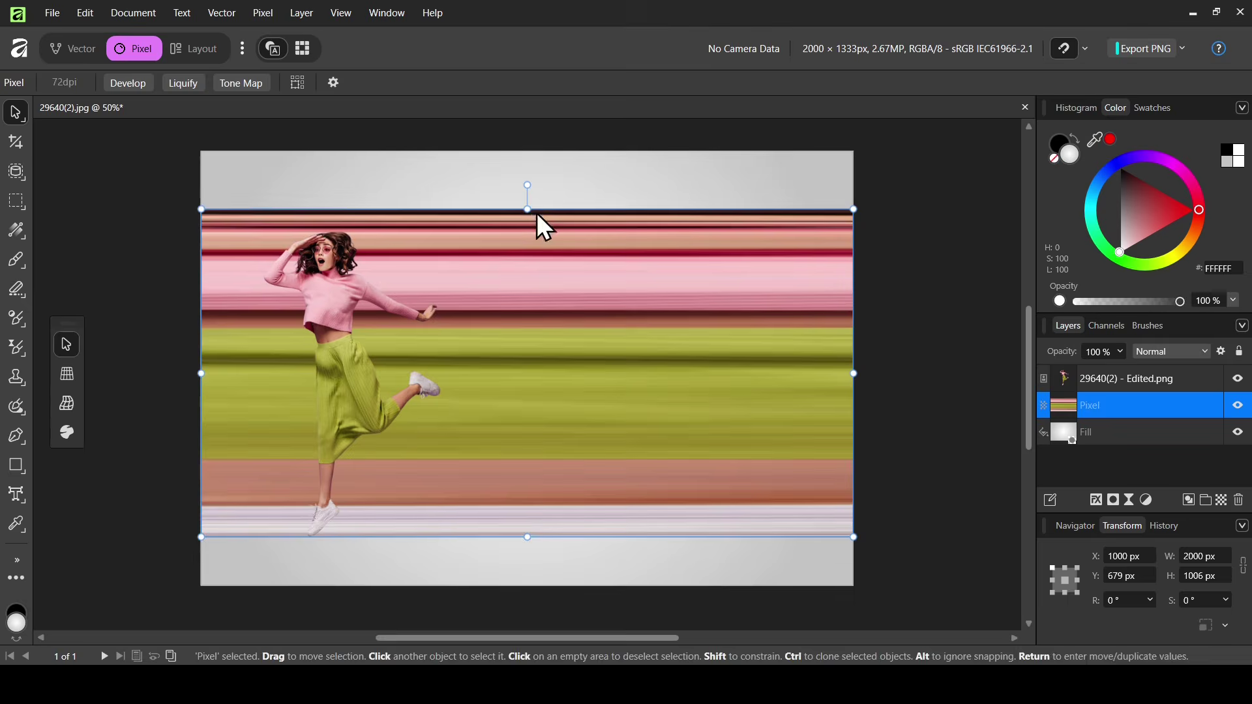
left_click_drag(528, 210, 529, 234)
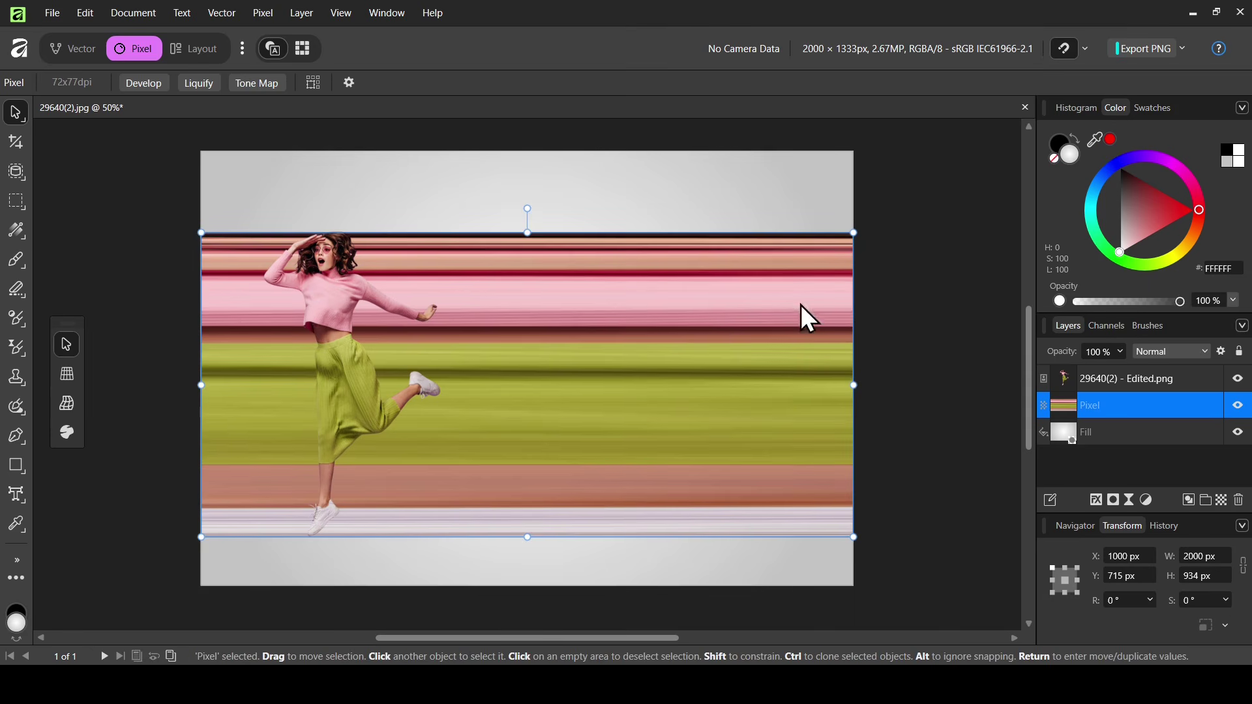
Start a mesh warp on the stripes and raise their lower-right corner node to the upper part of the canvas, just past its right edge
left_click(24, 119)
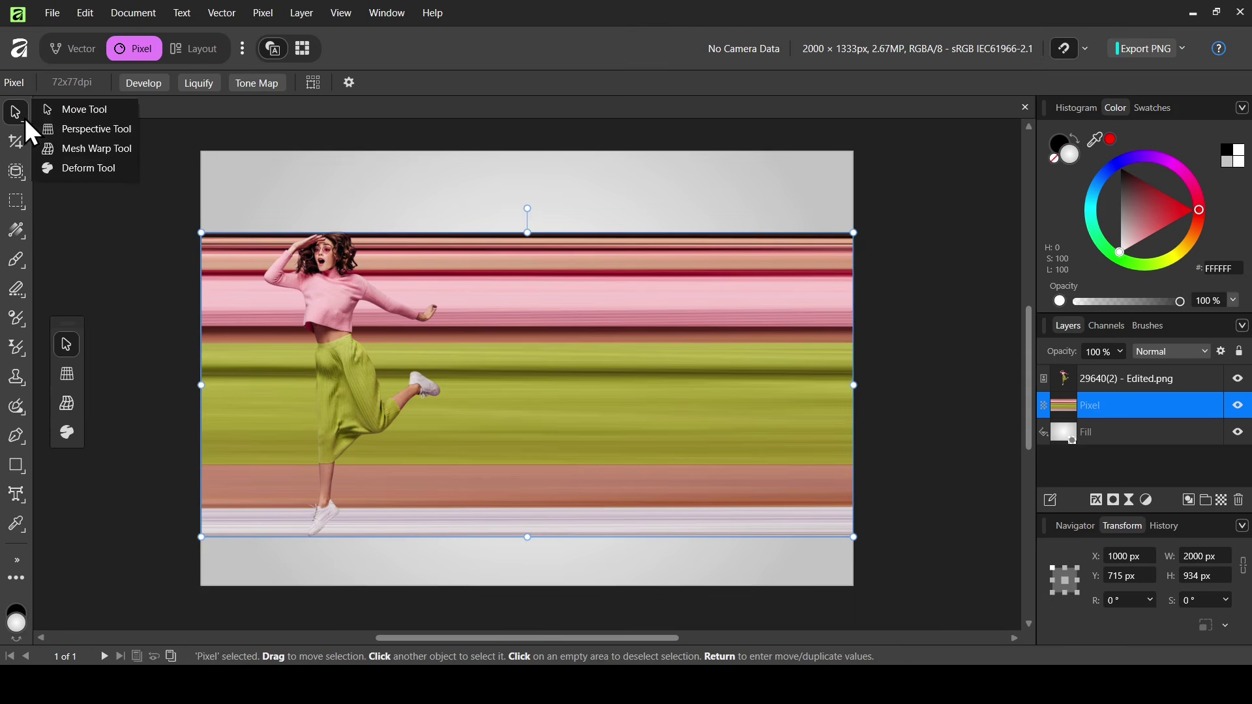
left_click(107, 150)
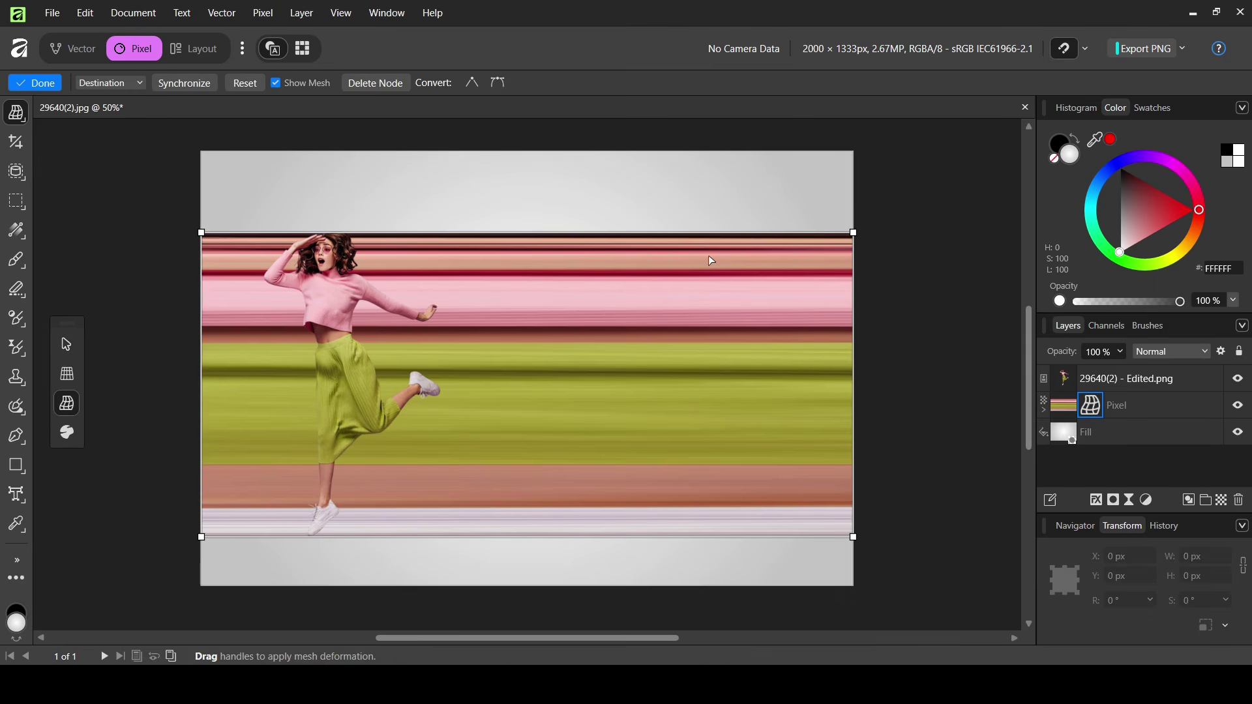
left_click(853, 538)
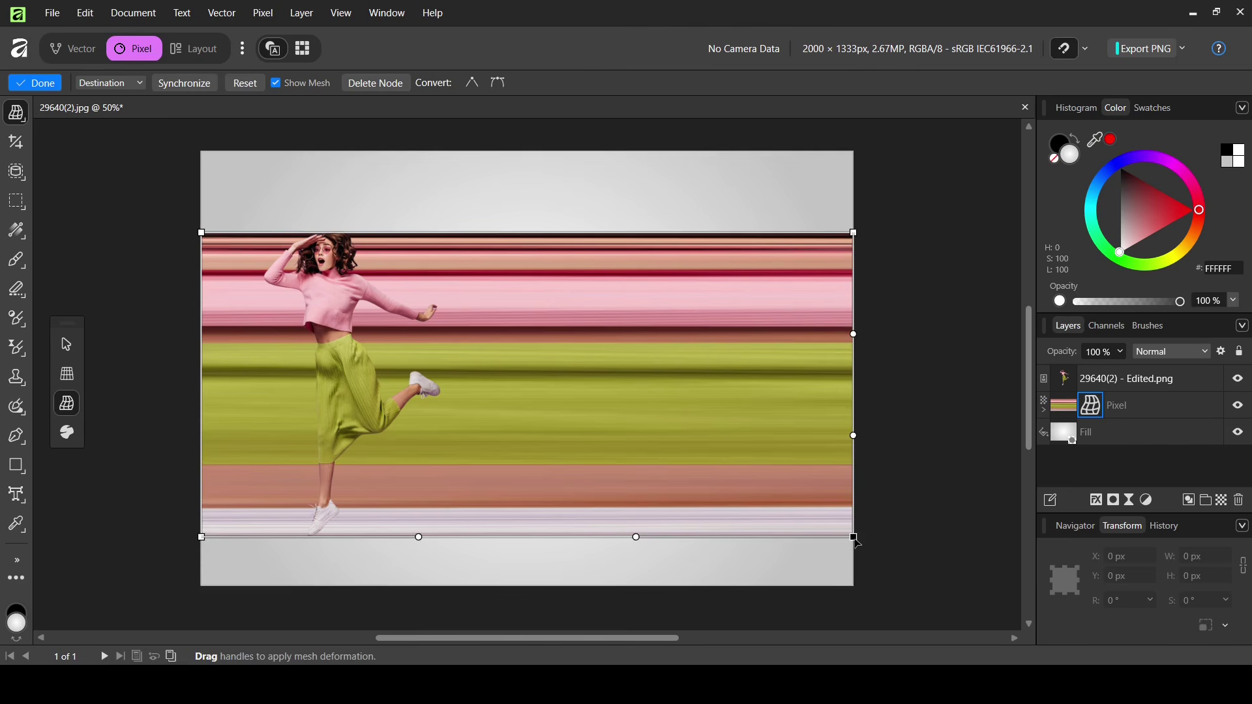
left_click_drag(854, 539, 889, 279)
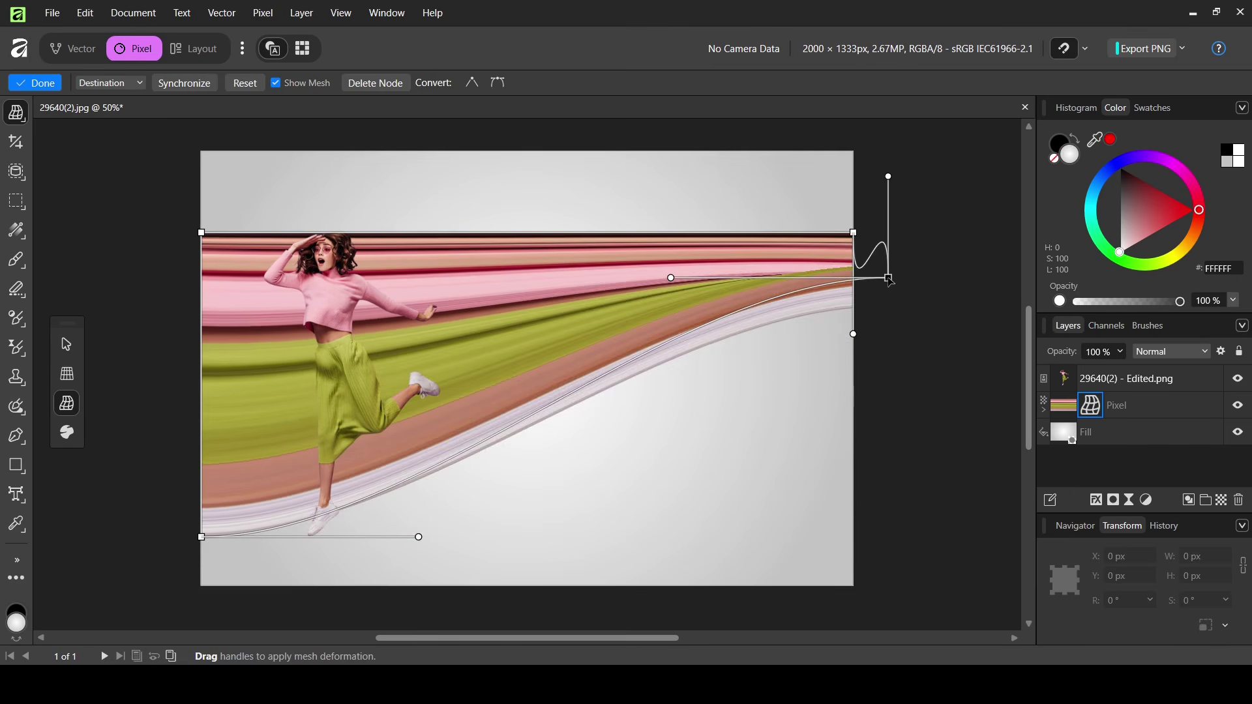
left_click(856, 237)
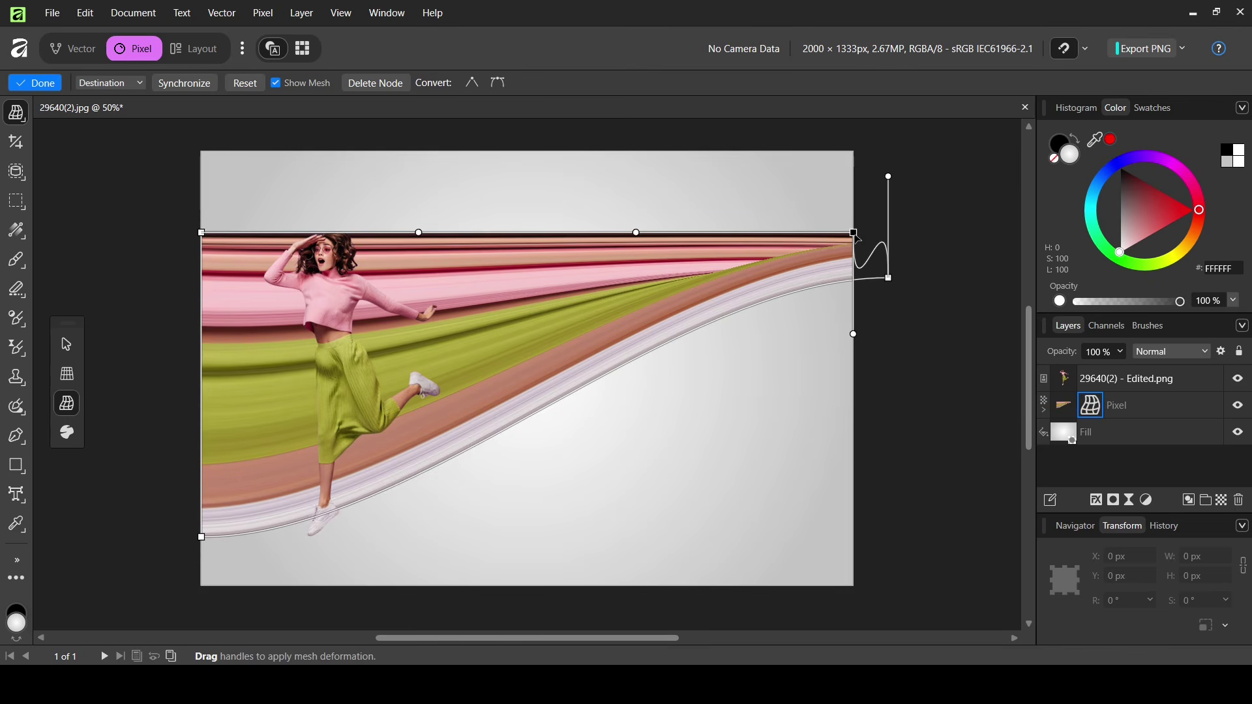
left_click_drag(855, 237, 867, 649)
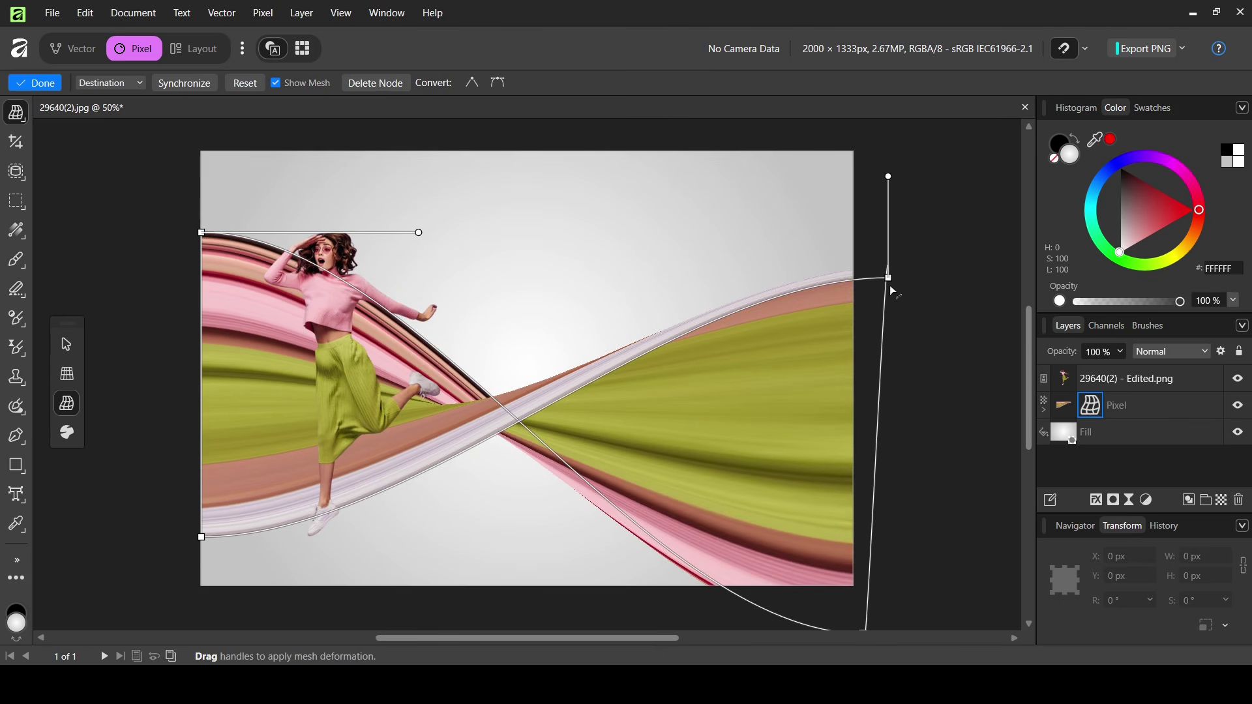
key("ctrl+z")
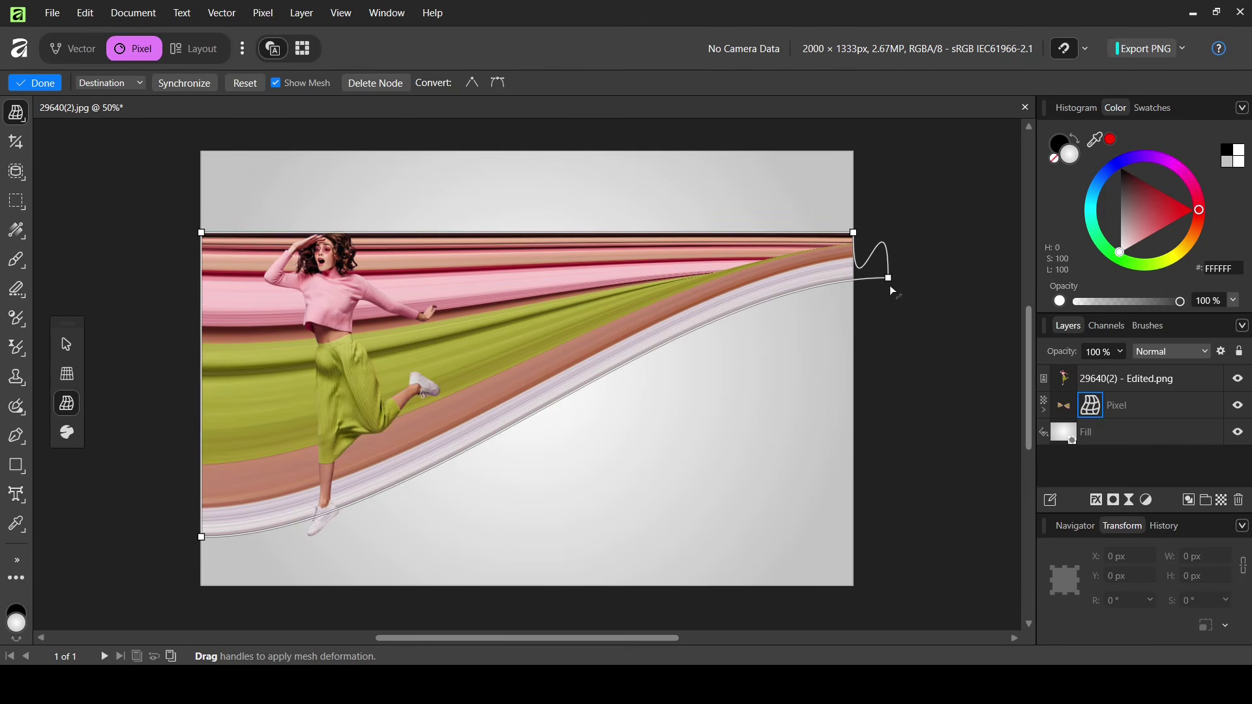
Twist the stripes by lowering the upper-right mesh node near the canvas's lower-right corner and raising the crossed node level with the woman's head
left_click(854, 233)
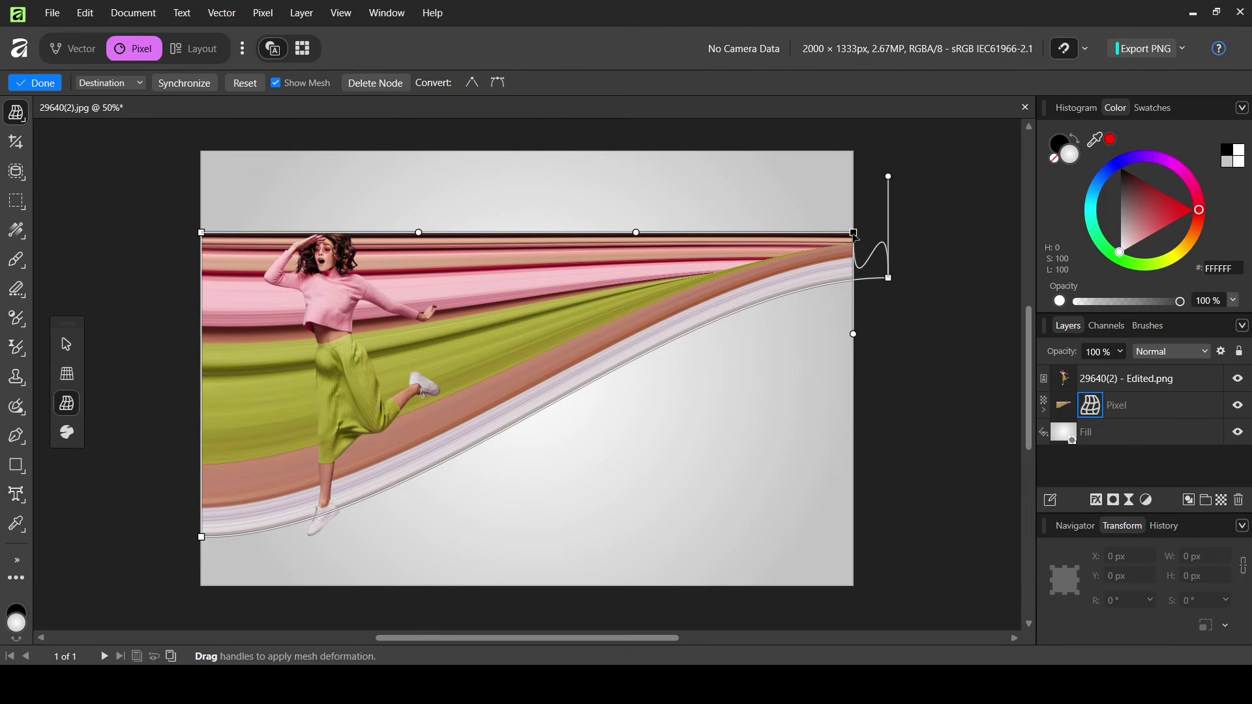
left_click_drag(854, 234, 852, 511)
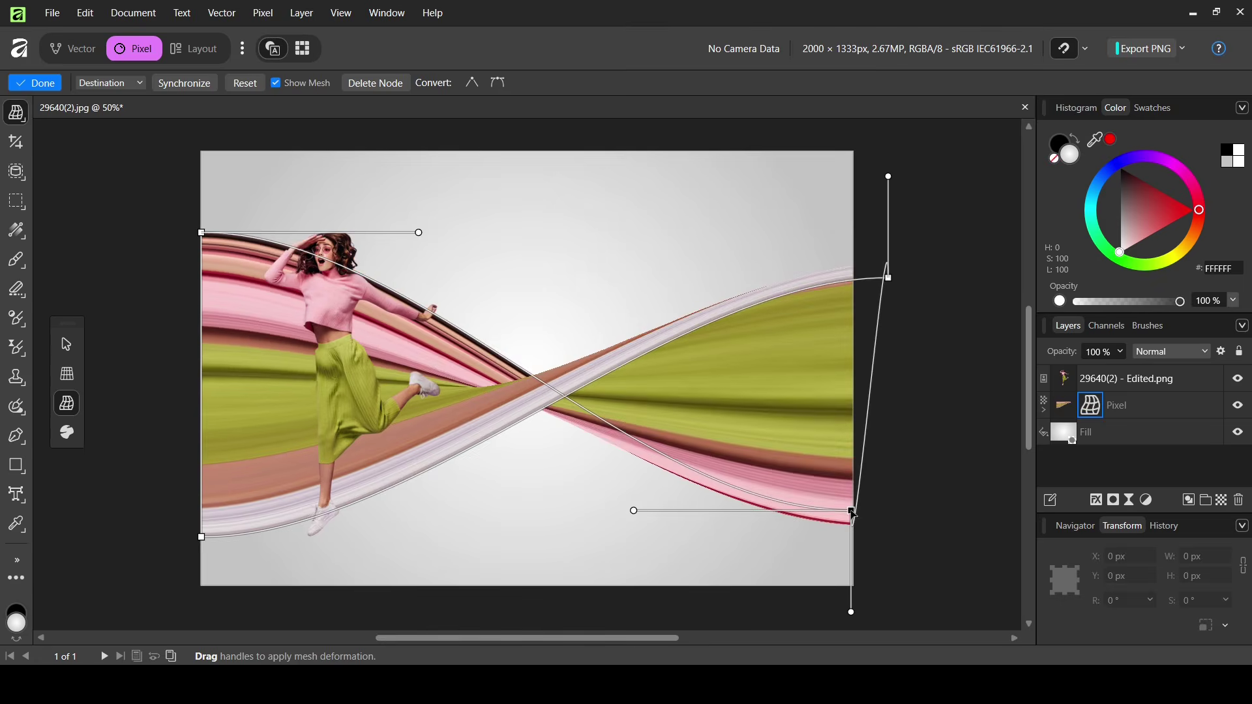
left_click(889, 279)
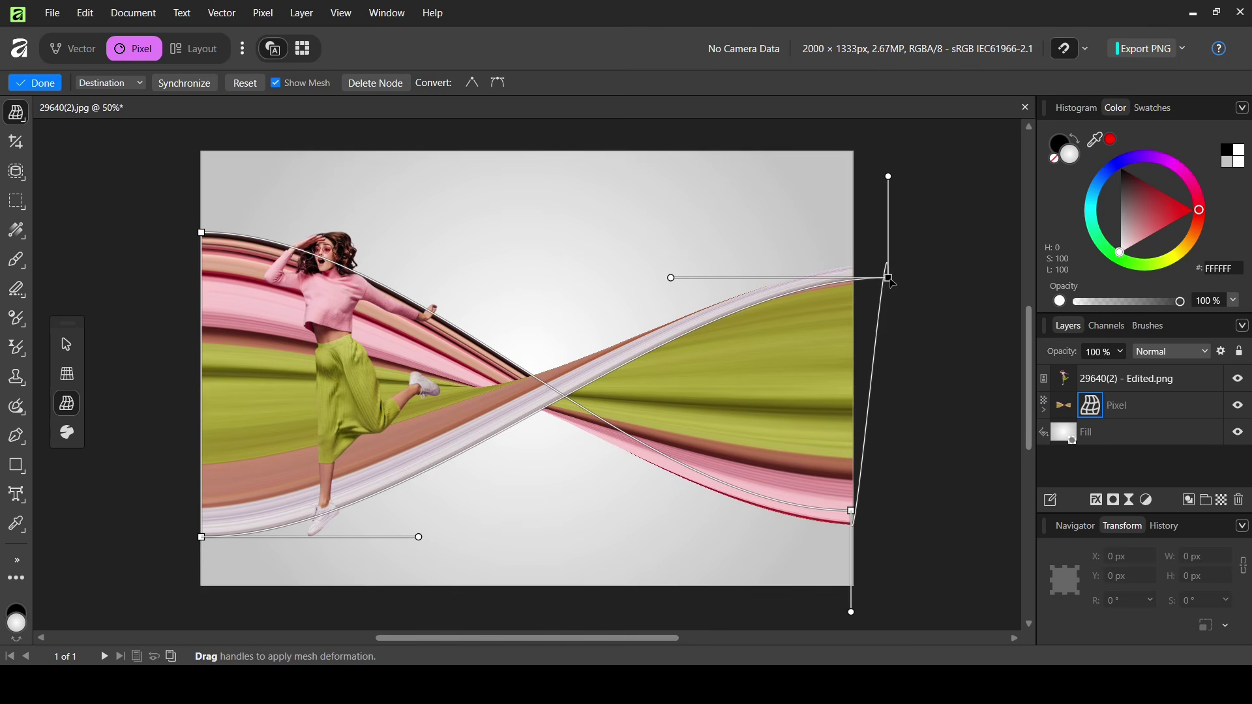
left_click_drag(889, 279, 880, 219)
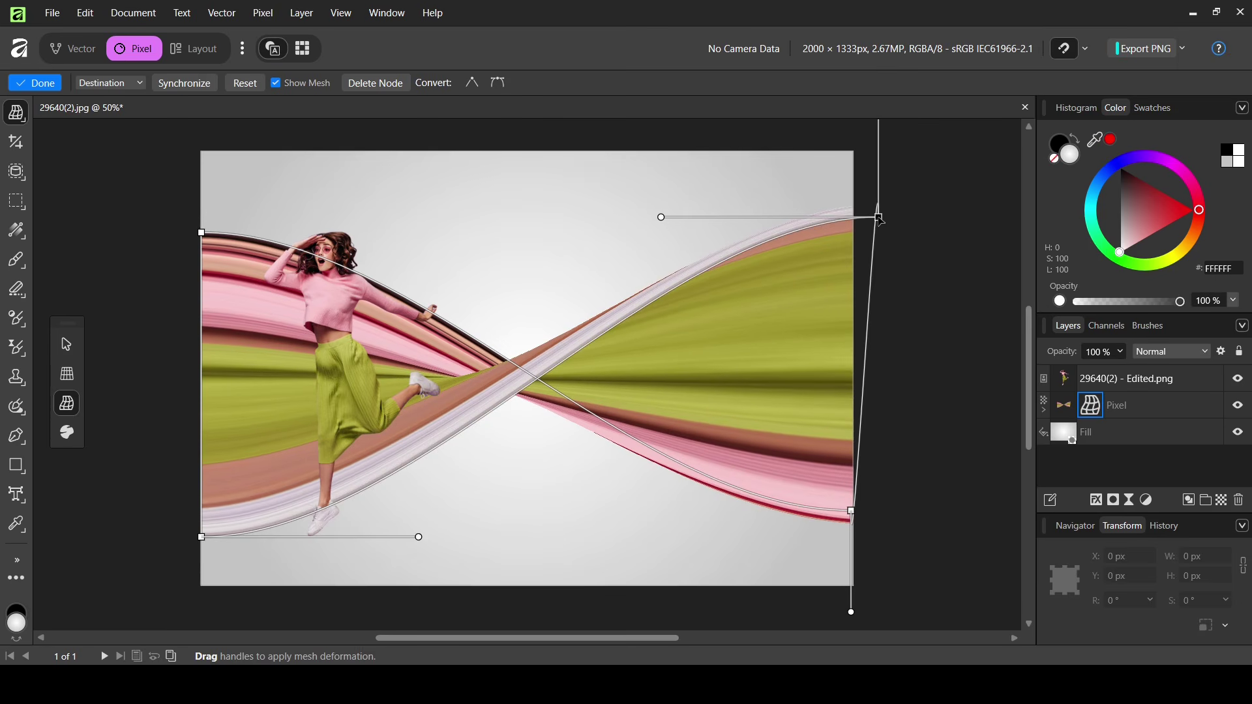
Move both left mesh nodes together to the right, so the stripes begin behind the woman's body
left_click(1075, 527)
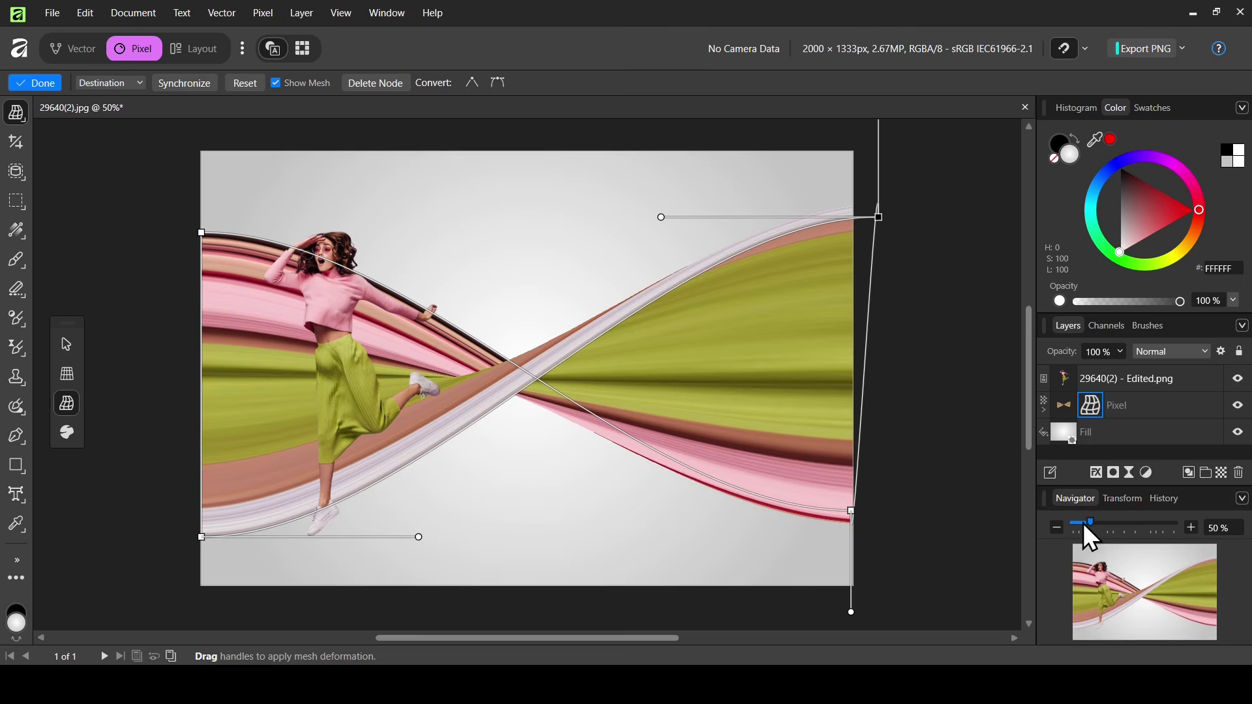
left_click_drag(1090, 524, 1097, 522)
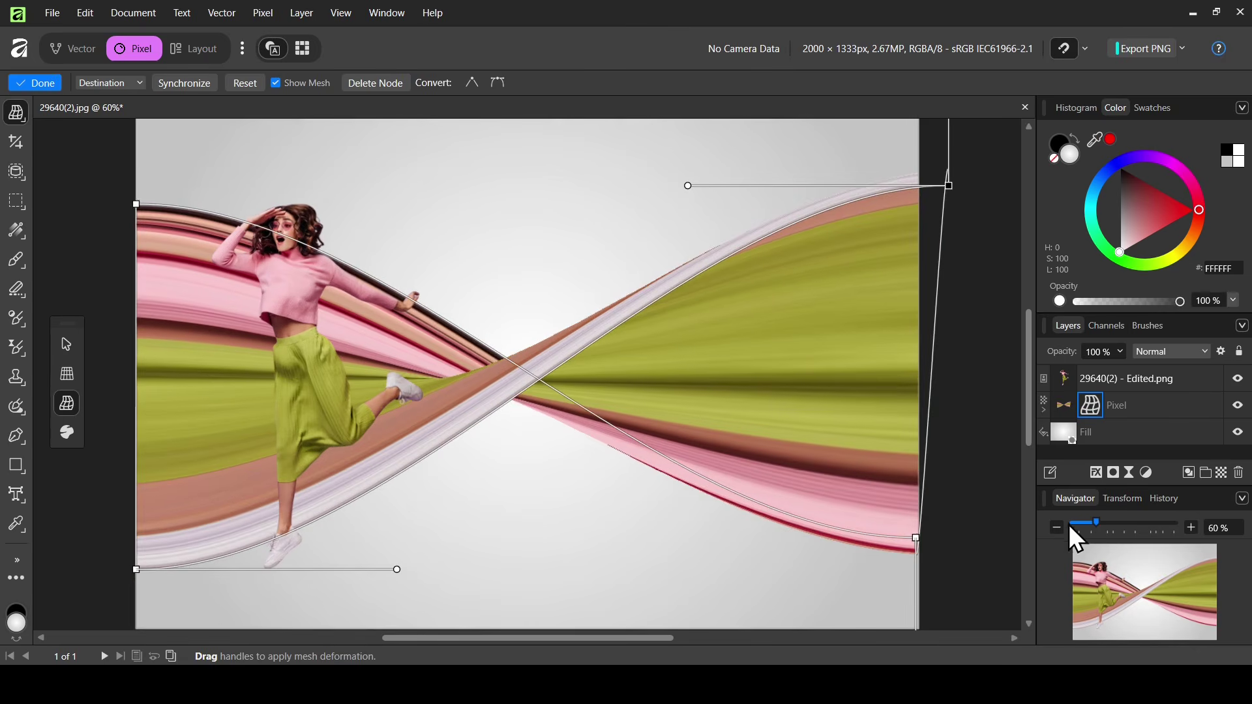
left_click_drag(649, 637, 590, 640)
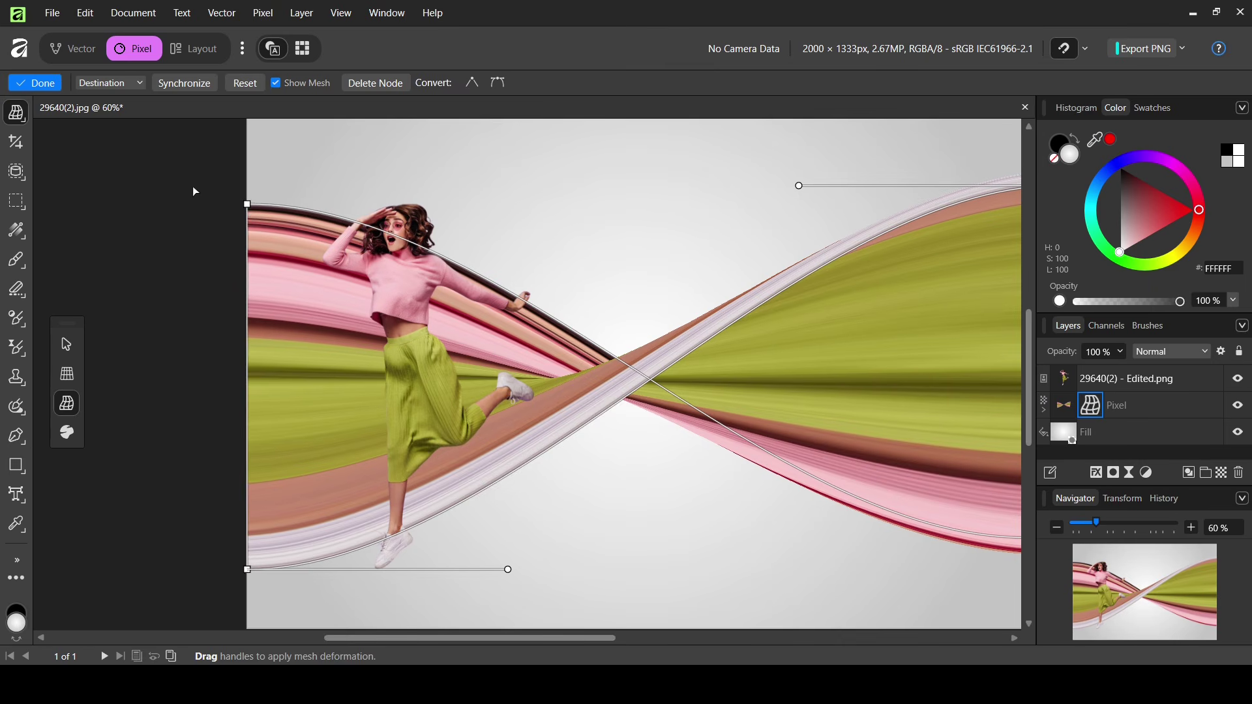
left_click_drag(189, 168, 384, 572)
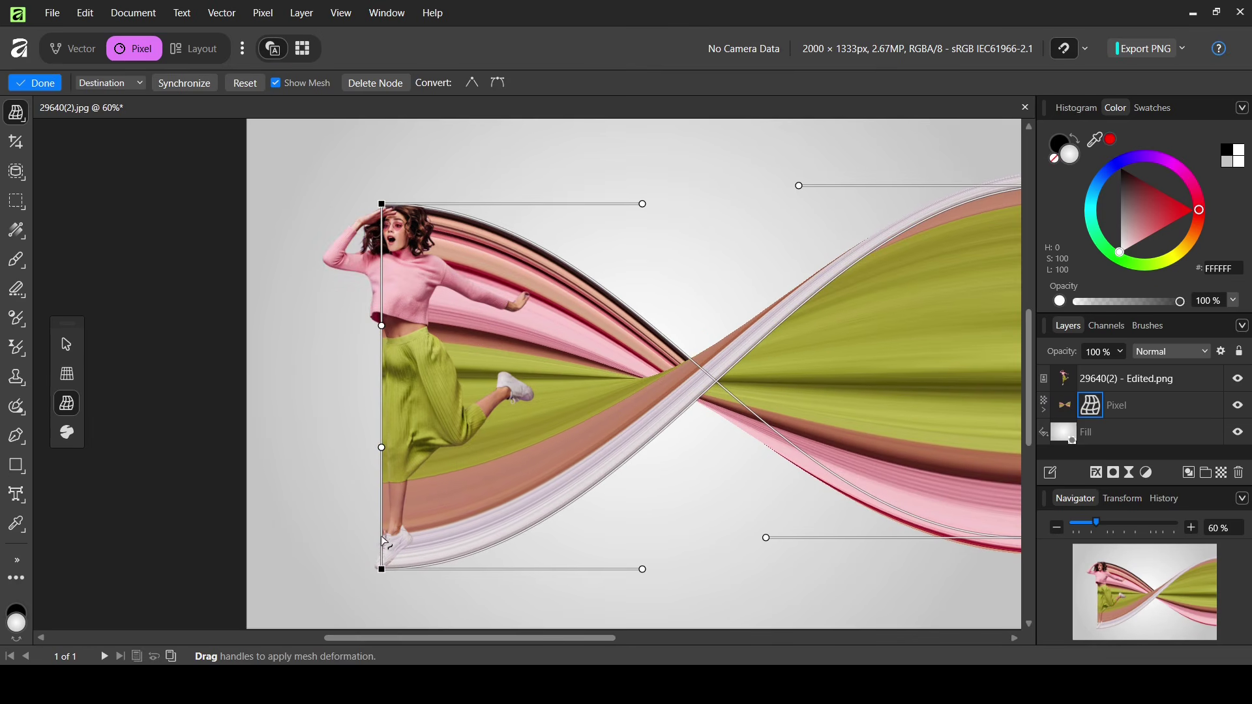
left_click(385, 541)
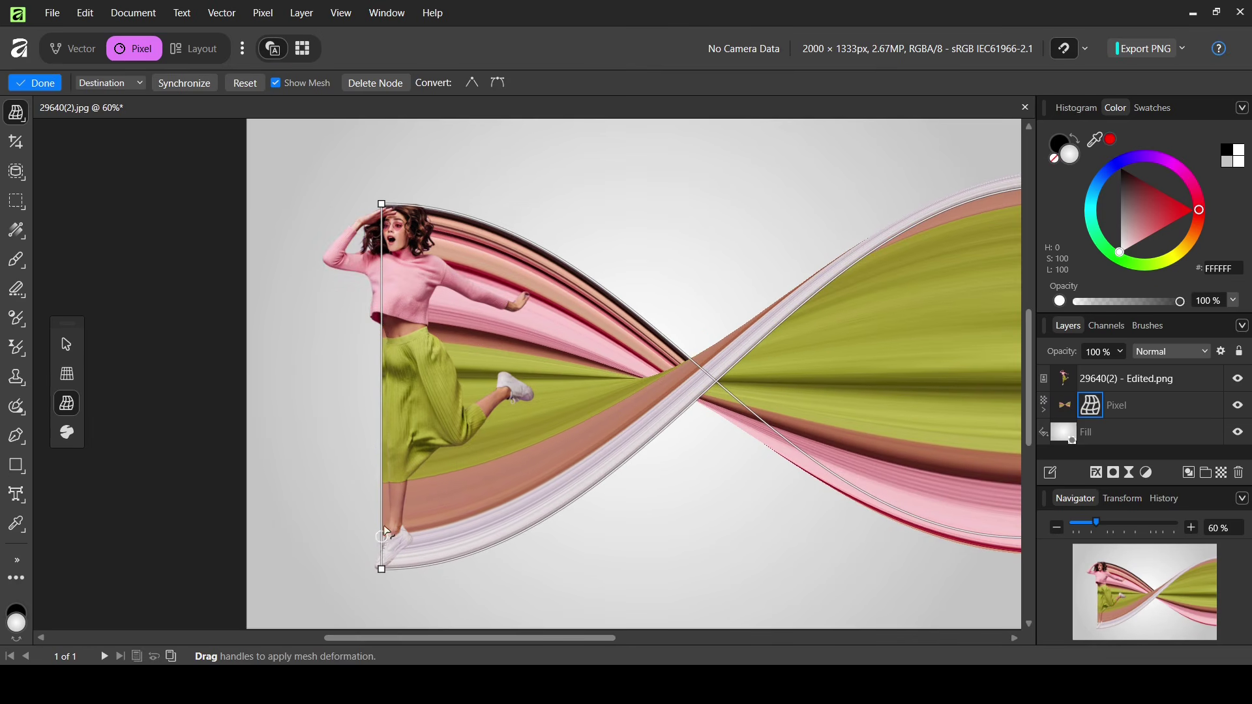
Shift the upper-left mesh node slightly right behind the woman's head, and check the stripes' edge along her body
left_click(382, 205)
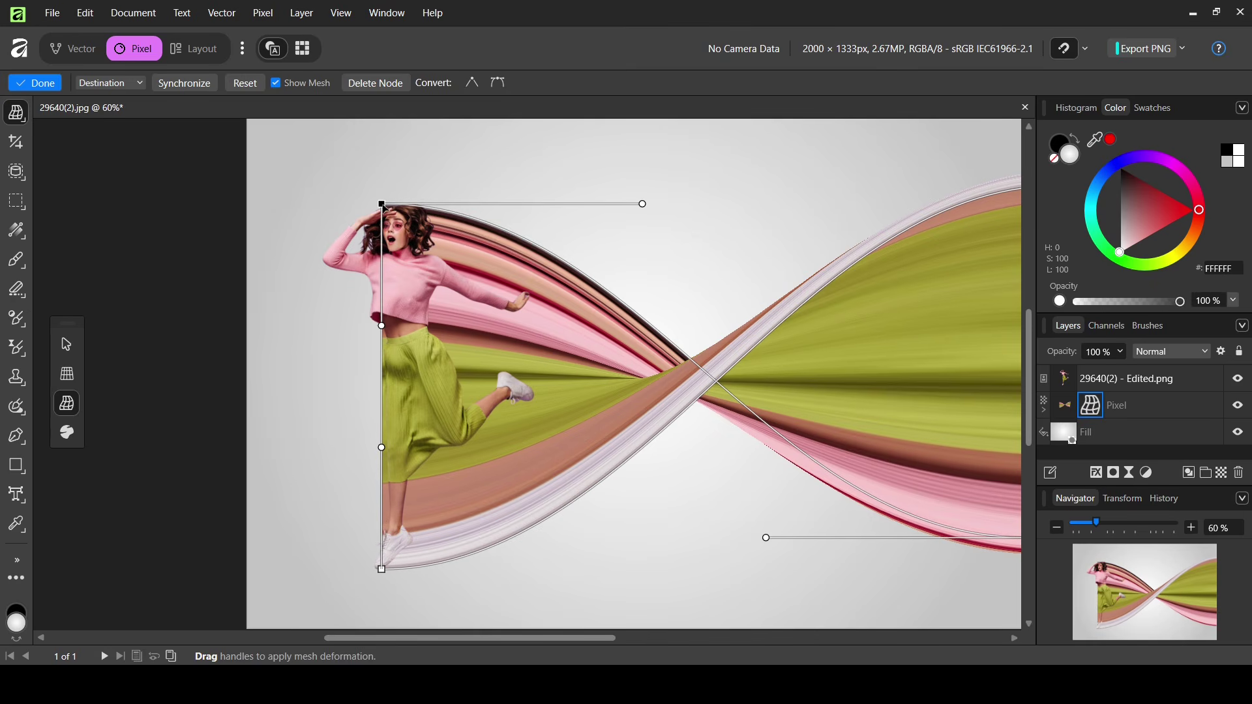
left_click_drag(383, 206, 399, 208)
left_click_drag(1100, 521, 1109, 520)
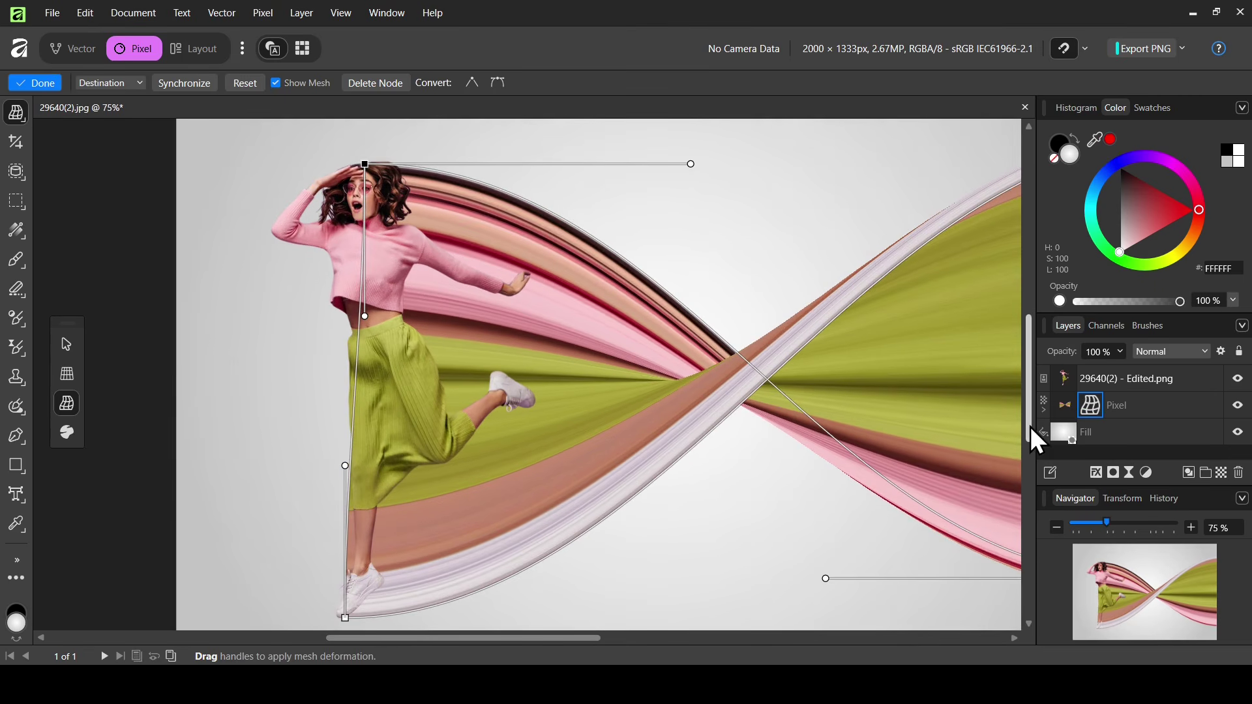
scroll(1031, 431, "down", 2)
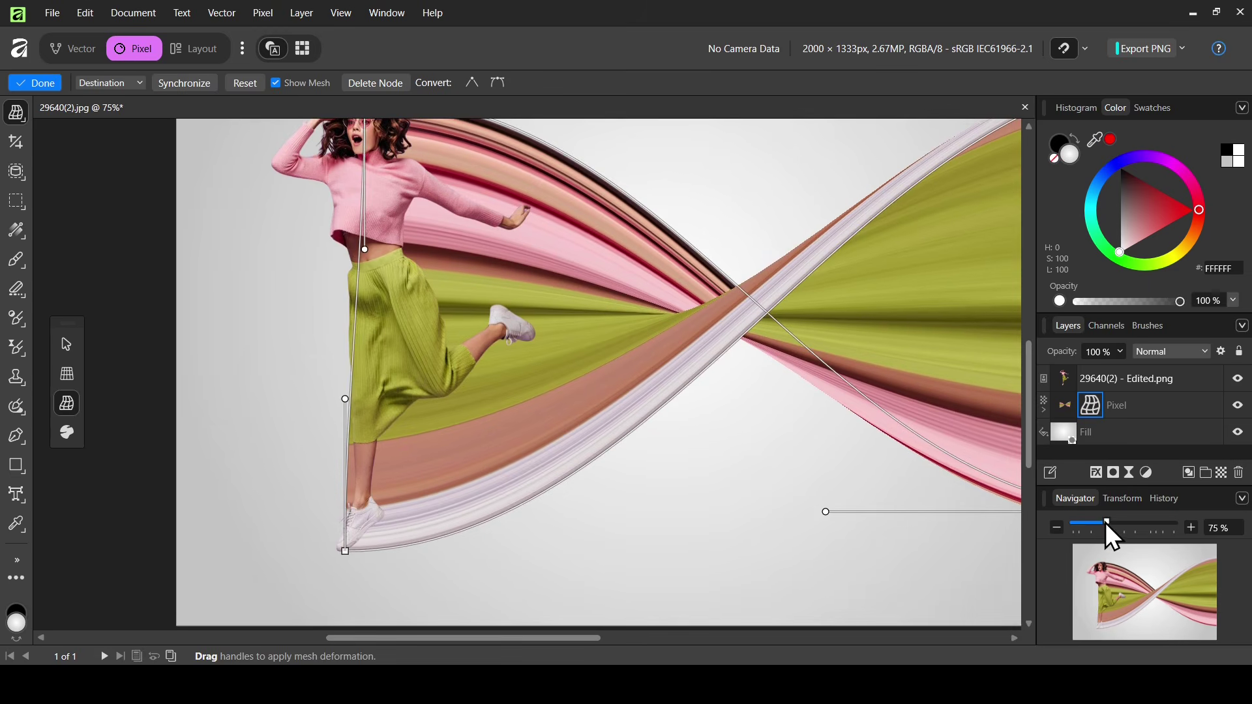
left_click_drag(1106, 522, 1123, 523)
scroll(1029, 433, "up", 3)
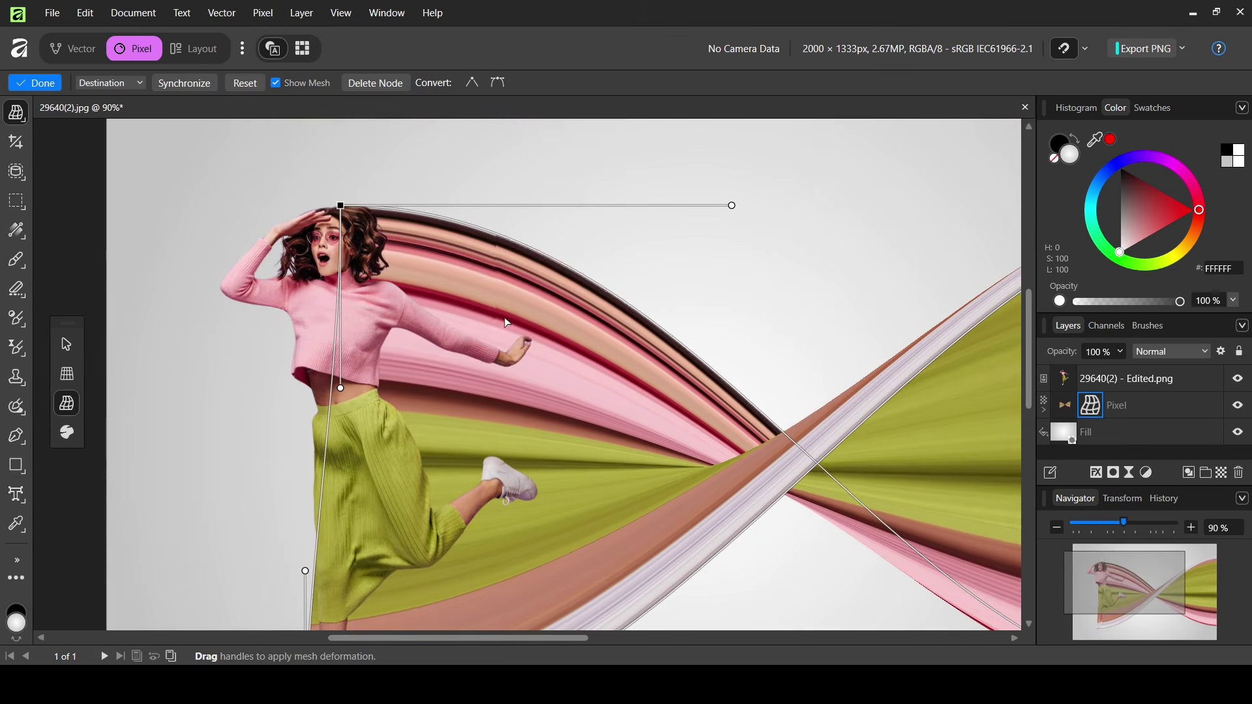
scroll(1031, 358, "down", 3)
left_click_drag(1124, 523, 1091, 526)
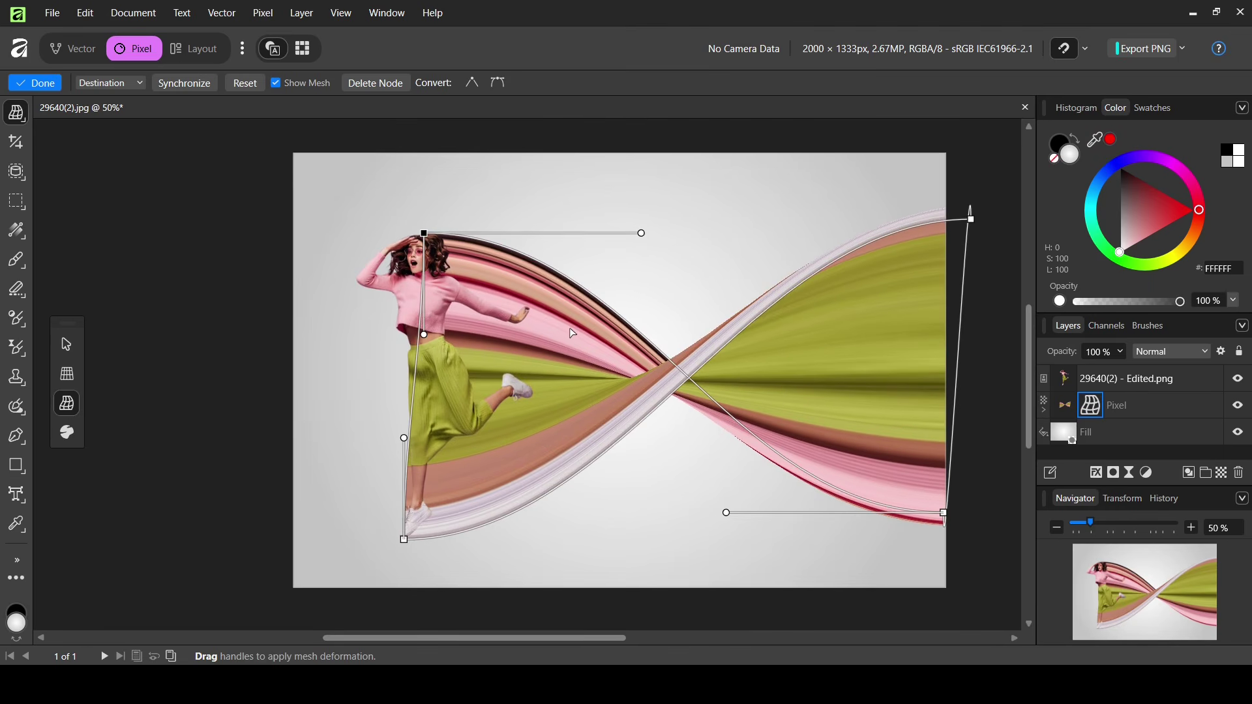
Apply the mesh warp and rasterize the warped stripes layer
left_click(49, 84)
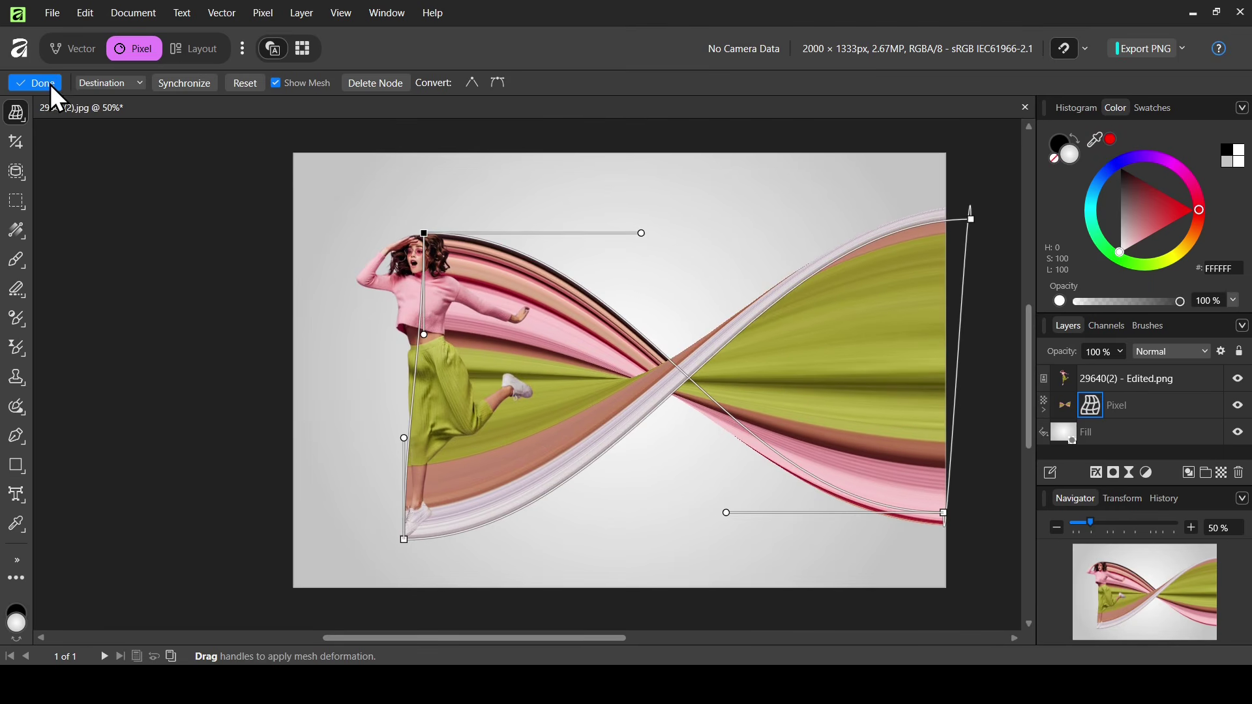
left_click(26, 115)
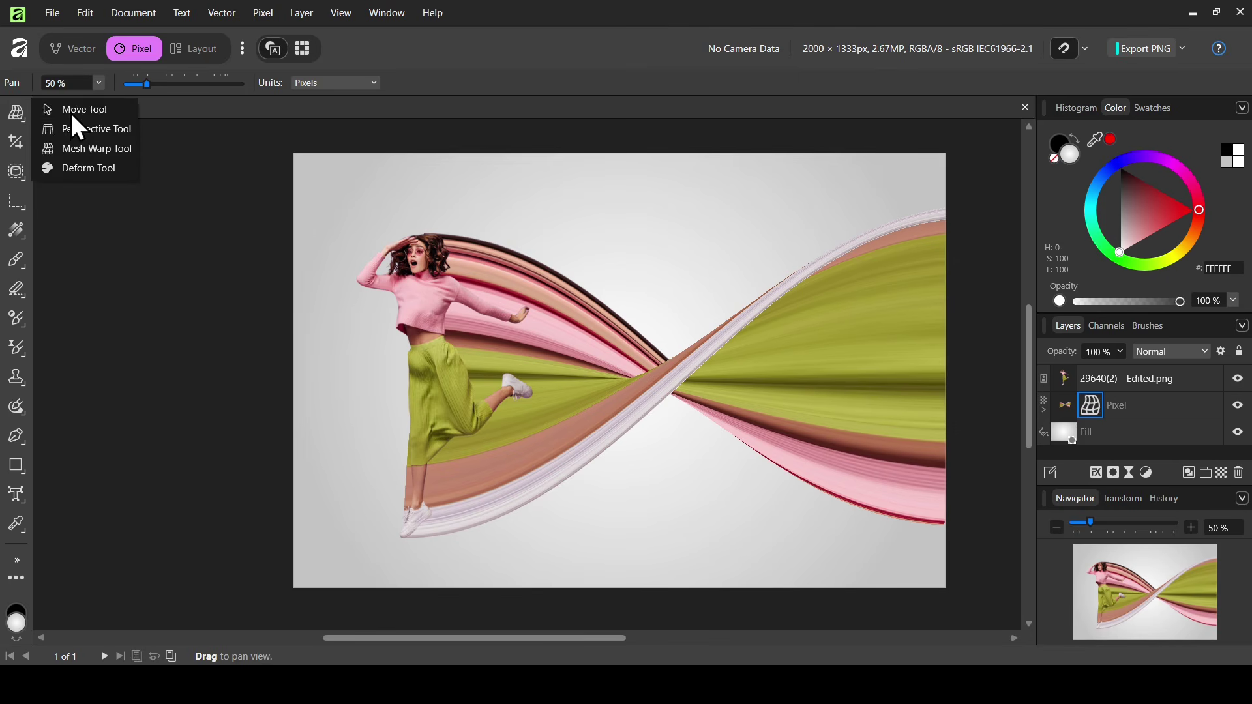
left_click(71, 112)
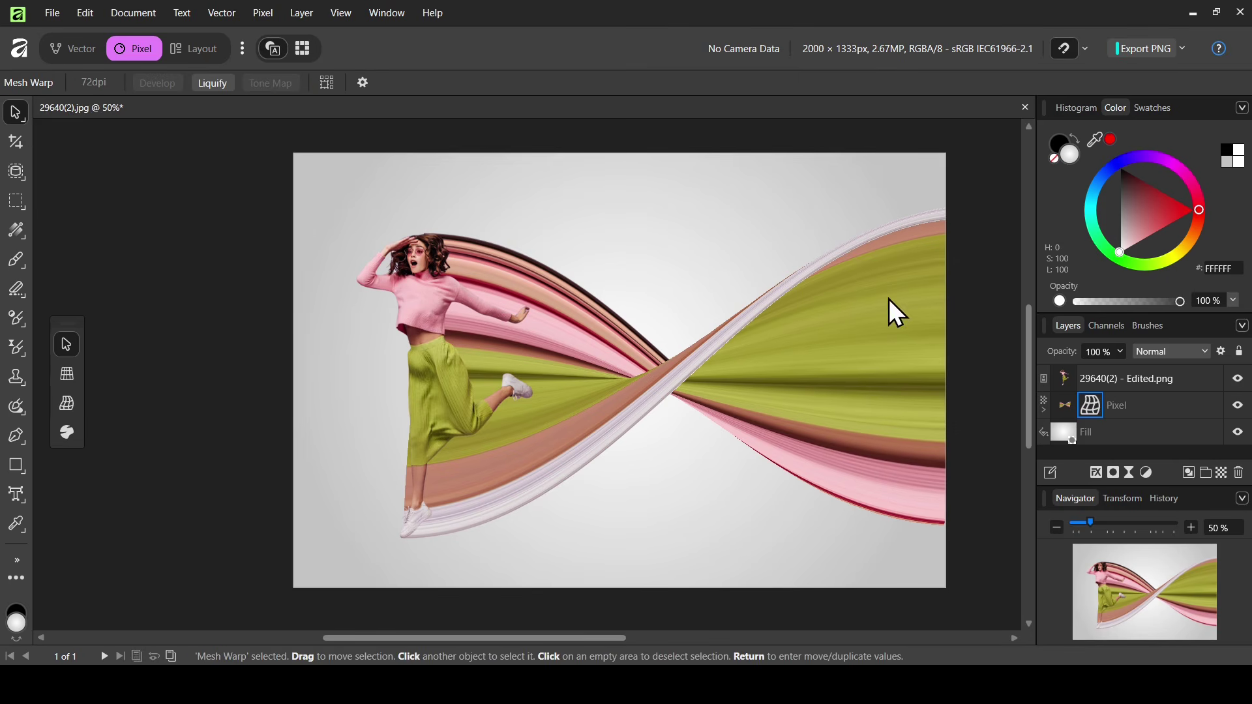
left_click(1078, 401)
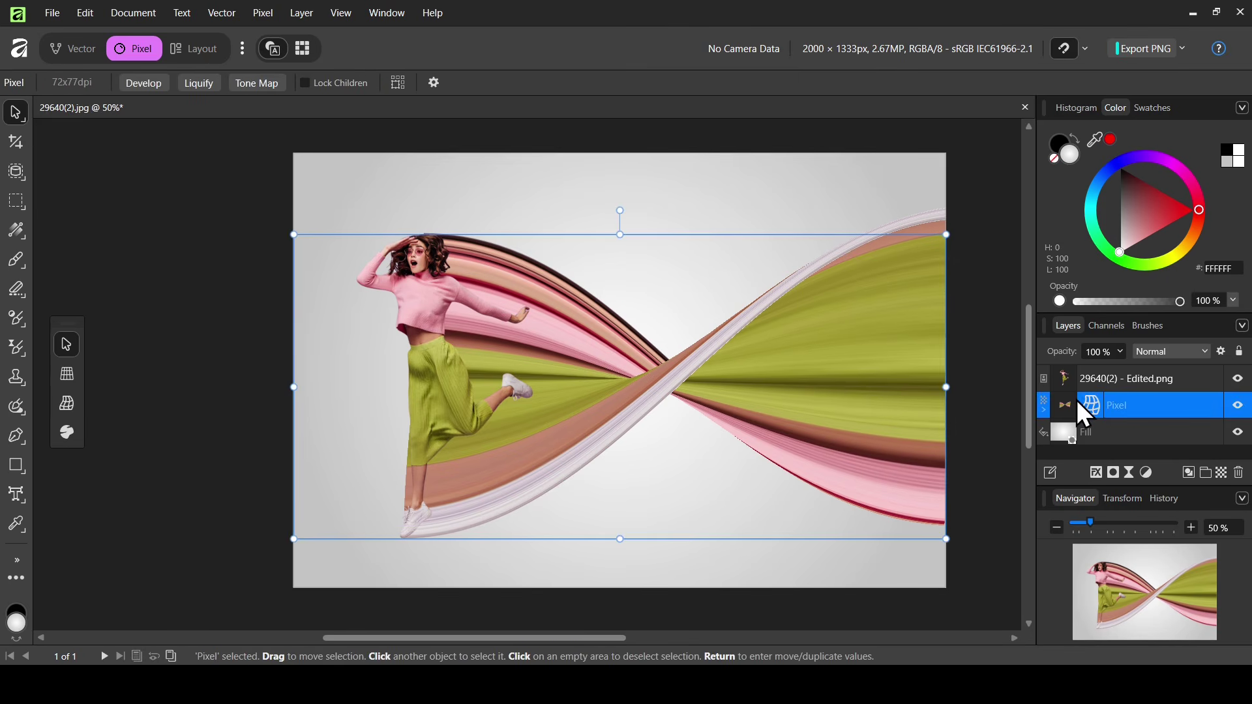
left_click(1238, 405)
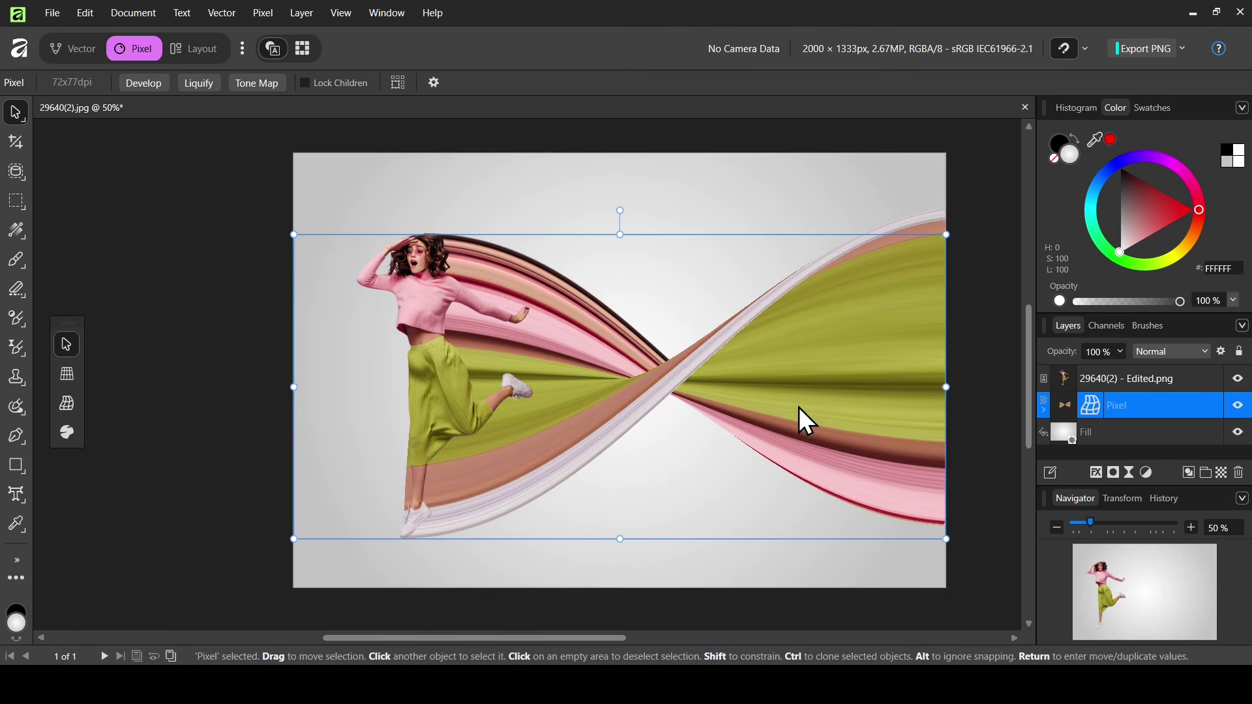
right_click(620, 406)
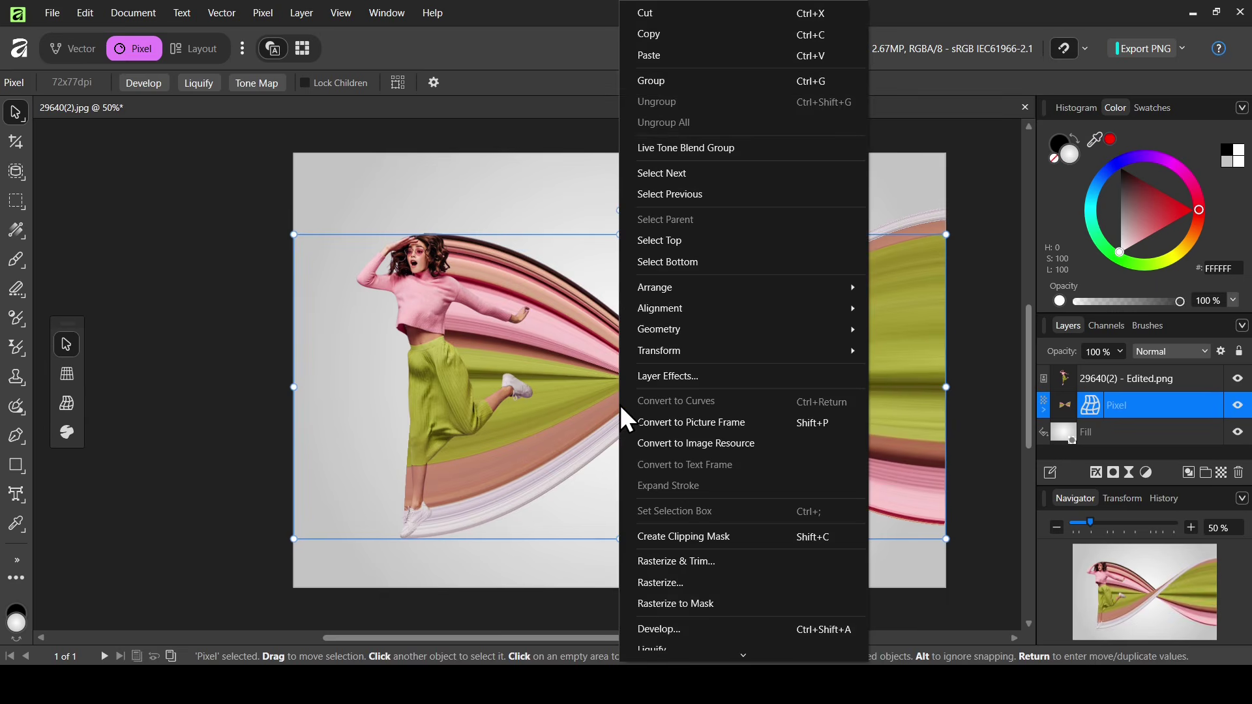
left_click(684, 582)
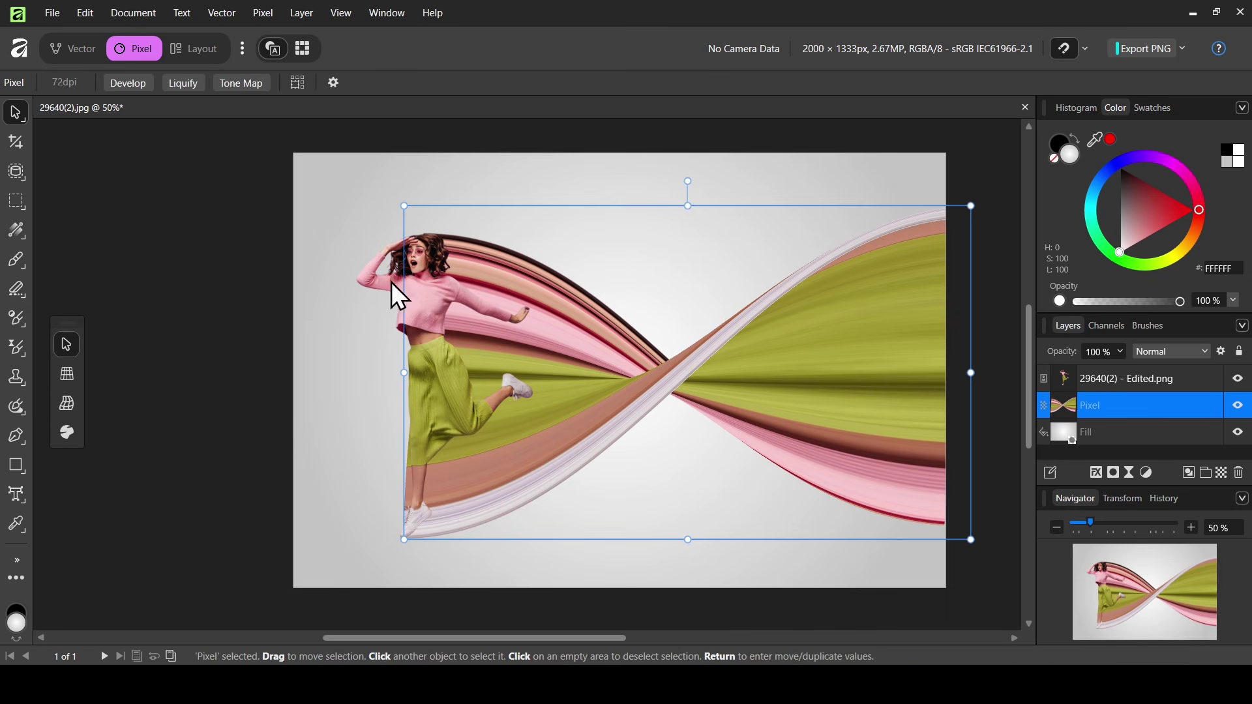
Erase the stripes protruding behind the woman's back and leg with the Erase Brush, and check the edge with the stripes layer hidden and shown
right_click(18, 292)
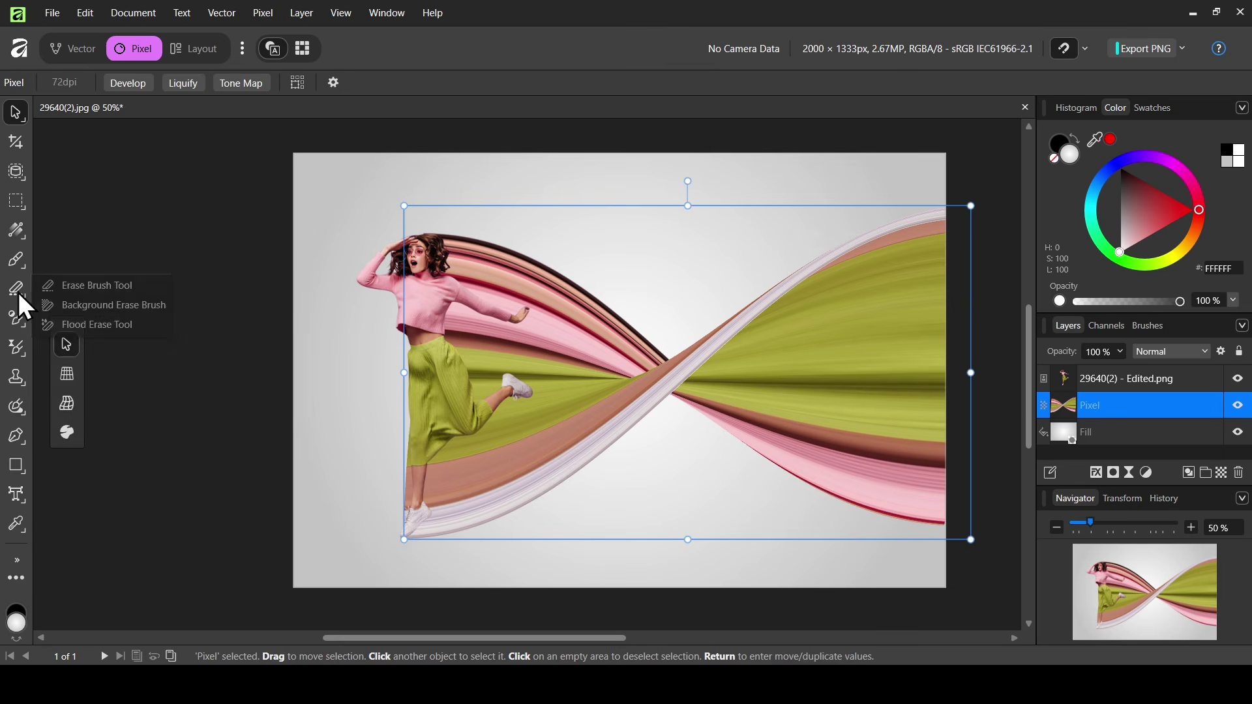
left_click(95, 287)
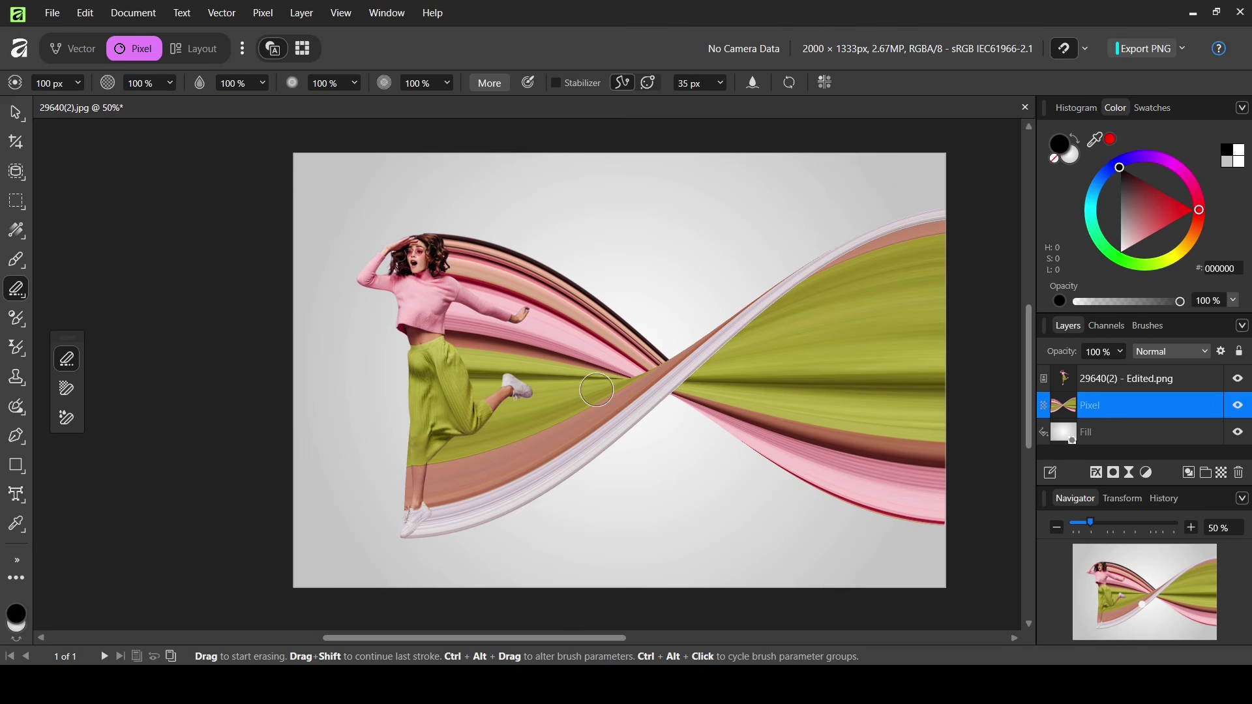
left_click(1238, 406)
left_click(1238, 406)
left_click_drag(392, 520, 400, 283)
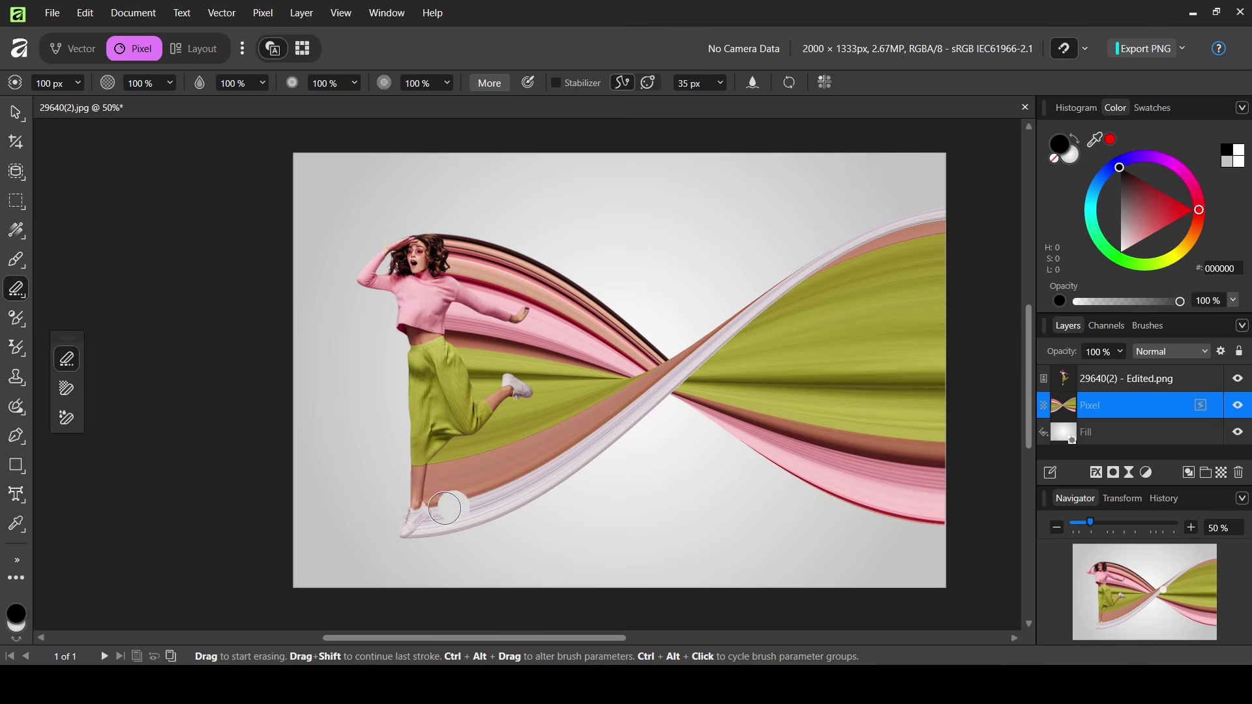
scroll(445, 508, "right", 1)
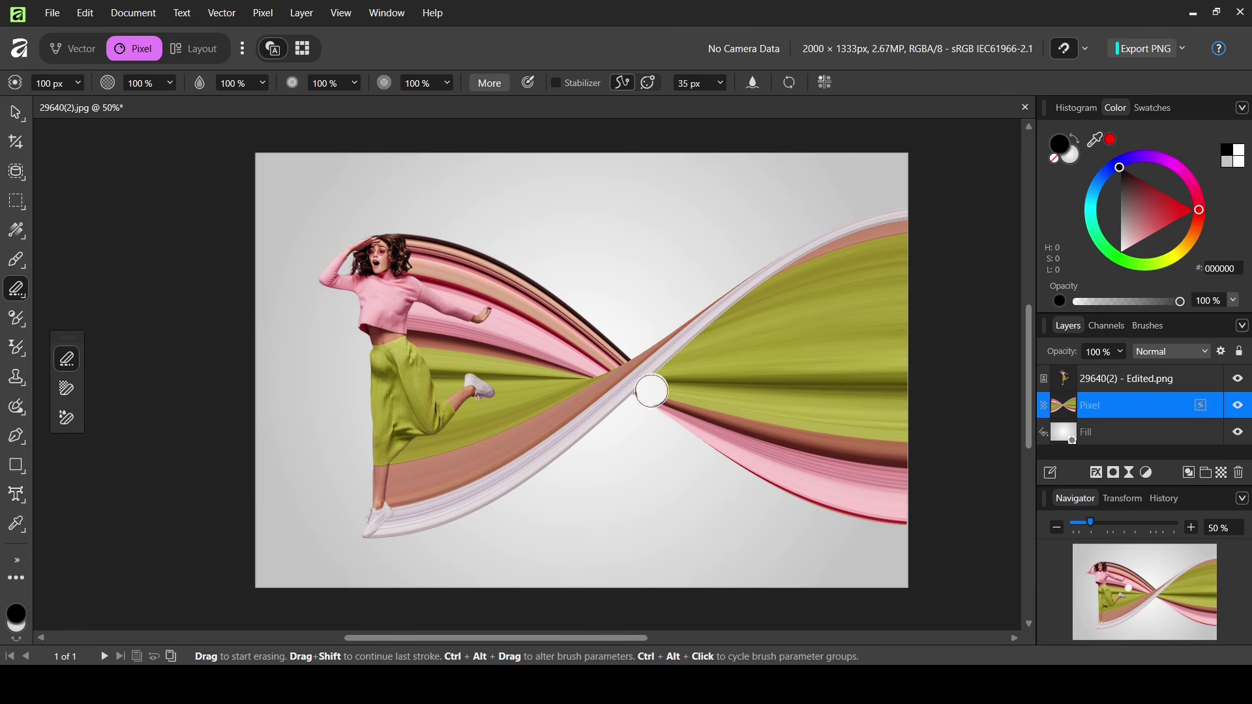
left_click(628, 383)
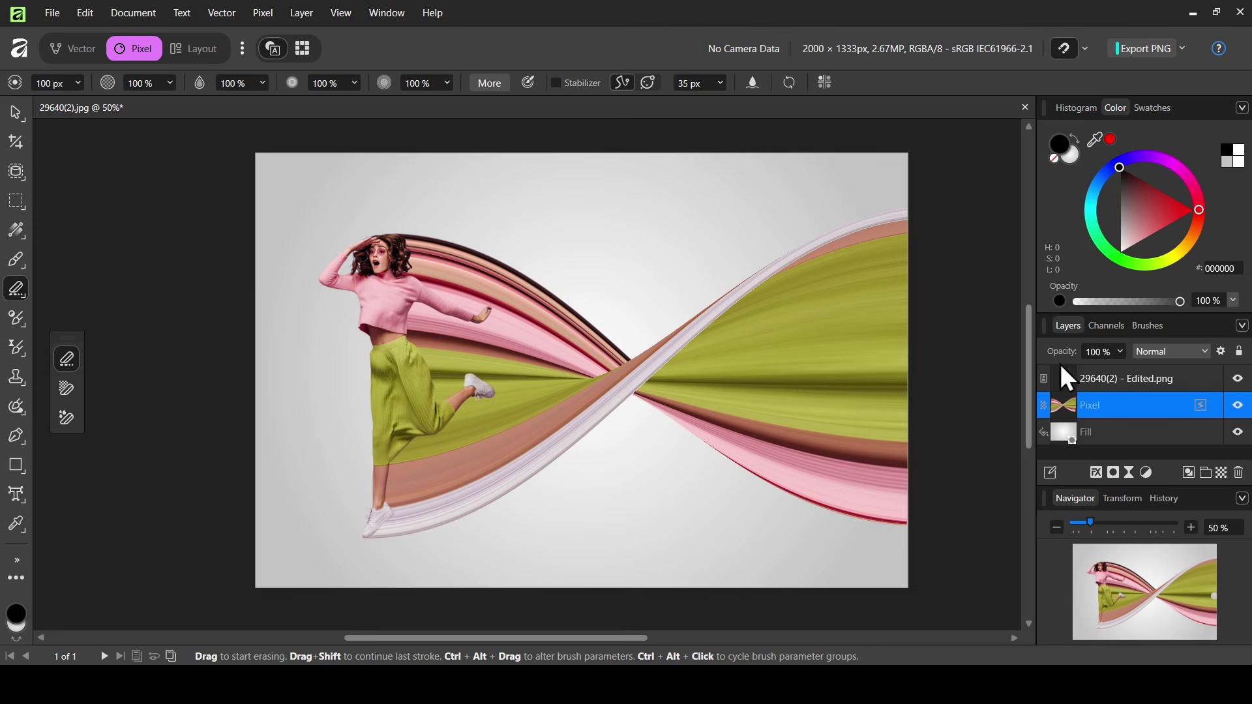
left_click(521, 304)
key("ctrl+z")
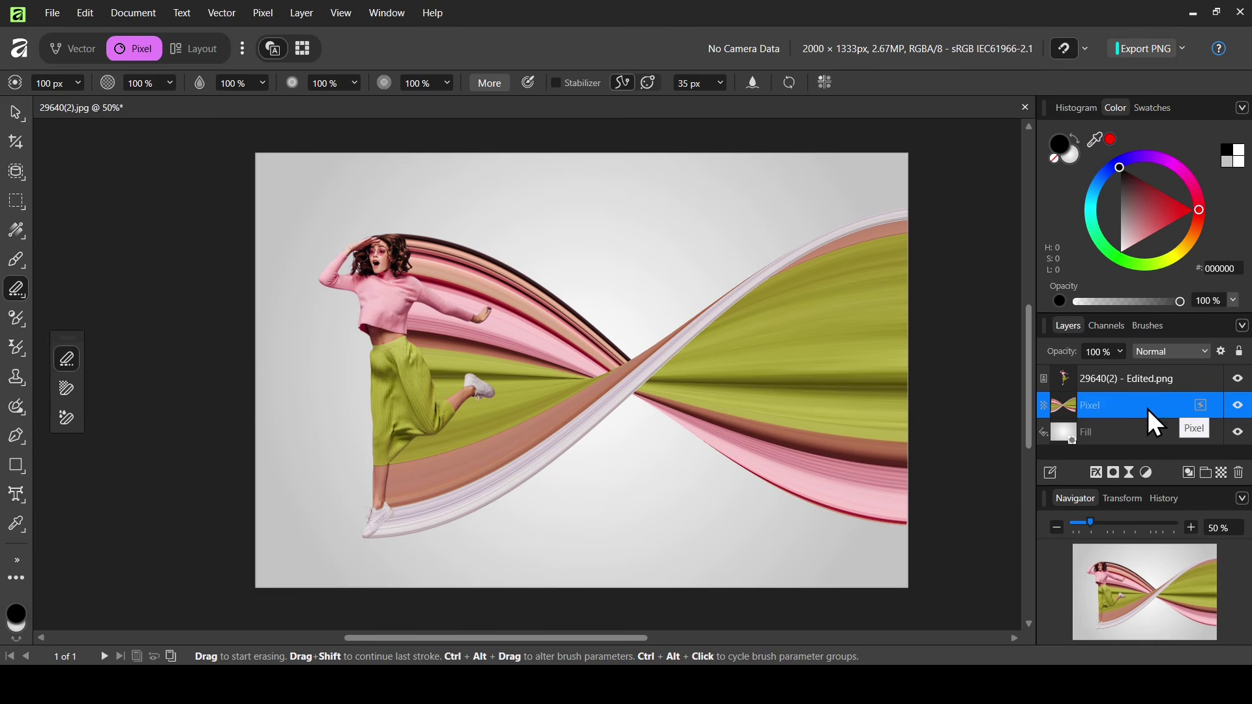
left_click(1238, 405)
left_click(1238, 405)
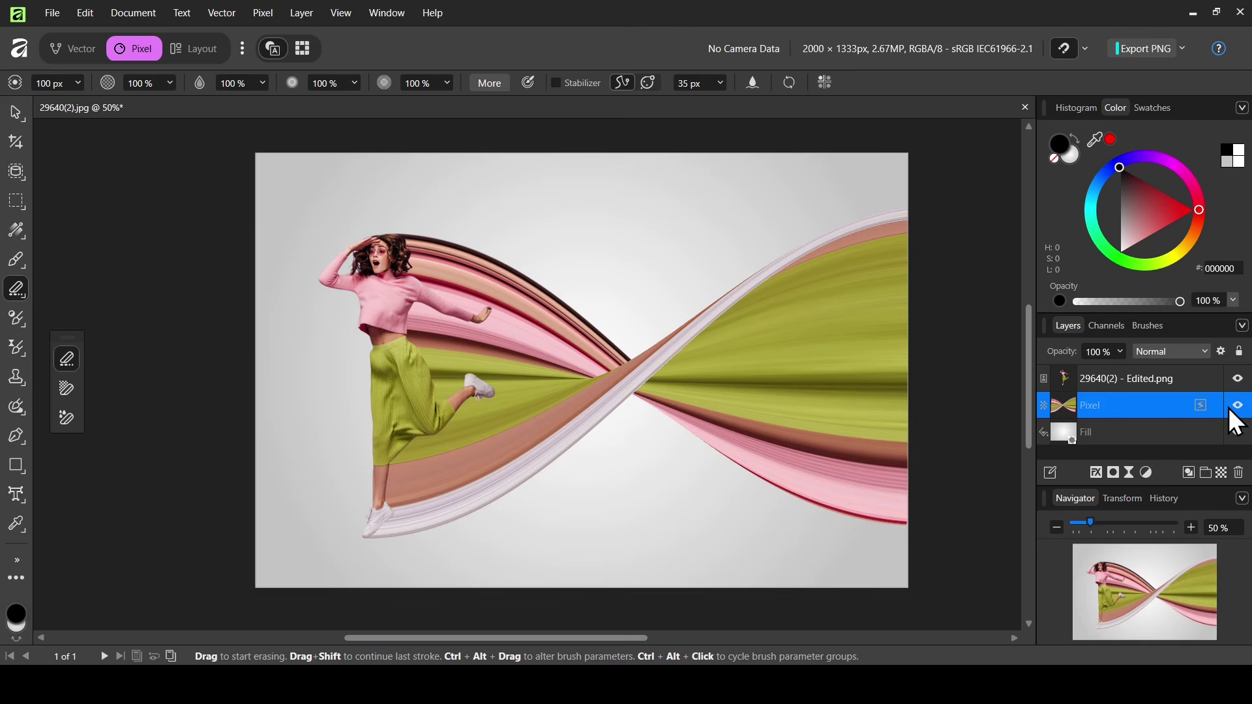
Put the stripes layer into a group and load its outline as a selection
left_click(1205, 472)
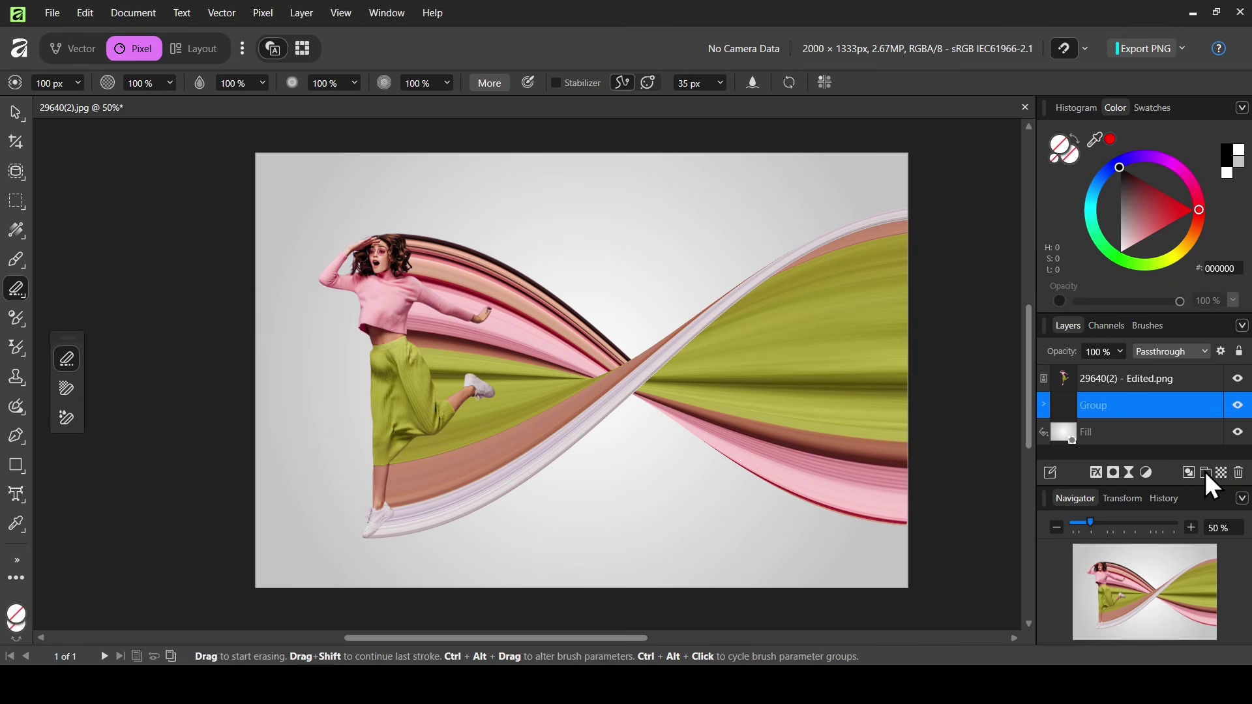
left_click(1046, 405)
left_click(1112, 429)
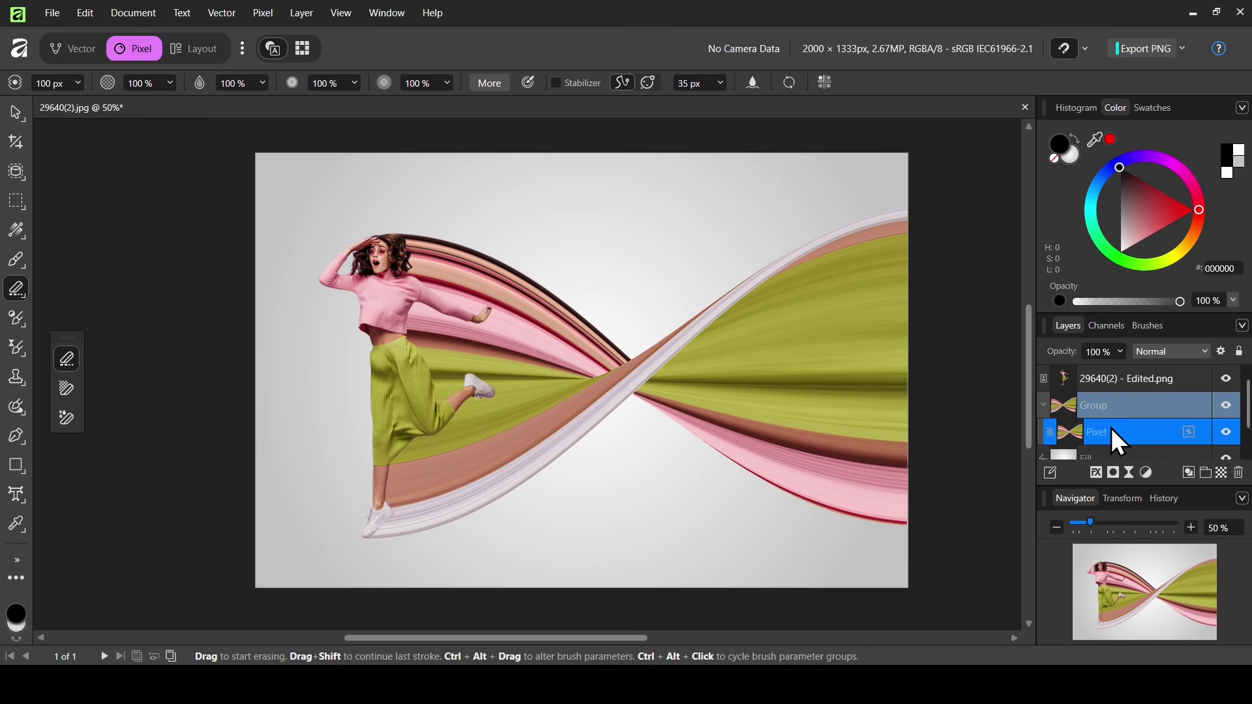
left_click(1072, 431, "ctrl")
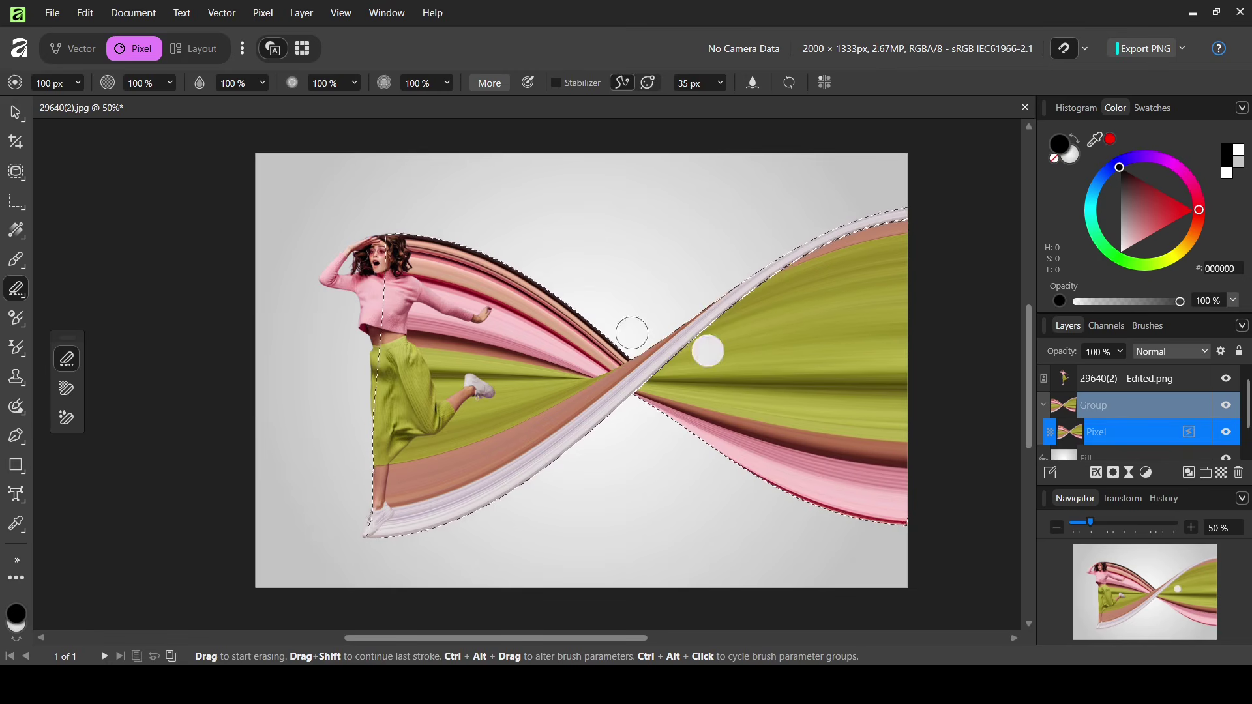
Activate the Paint Brush Tool with the 128 px Round Brush from the Basic category
right_click(22, 262)
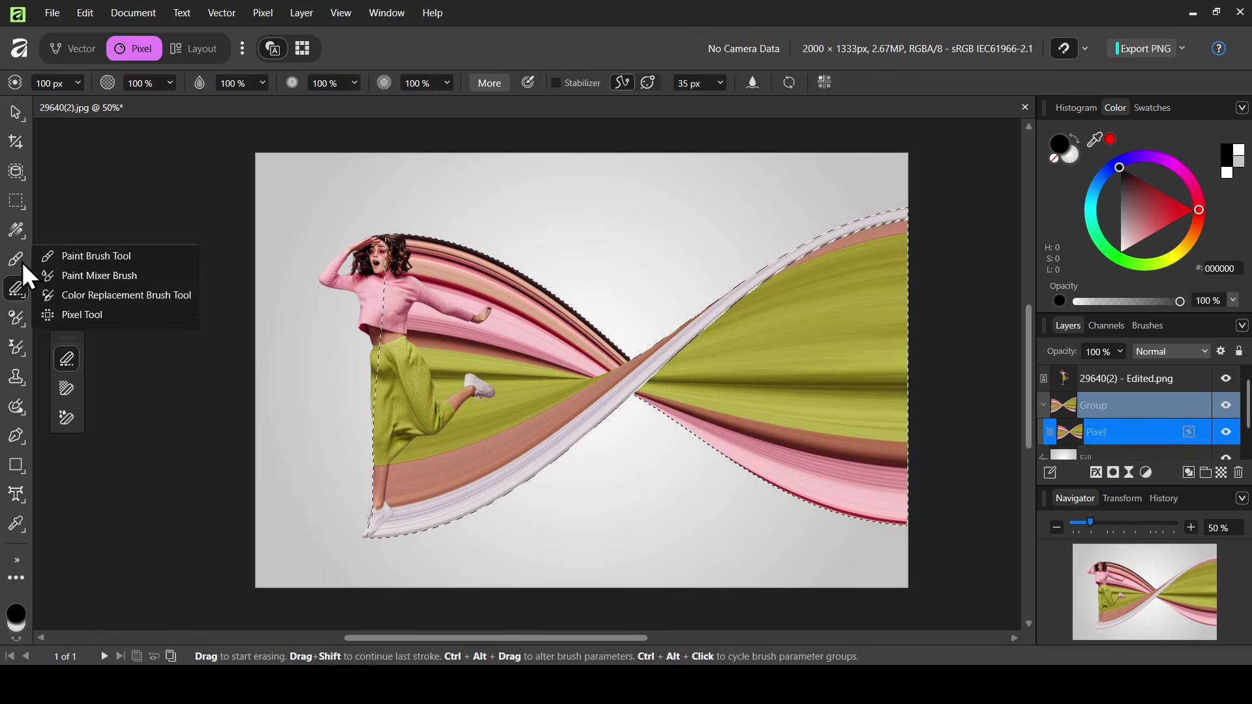
left_click(69, 256)
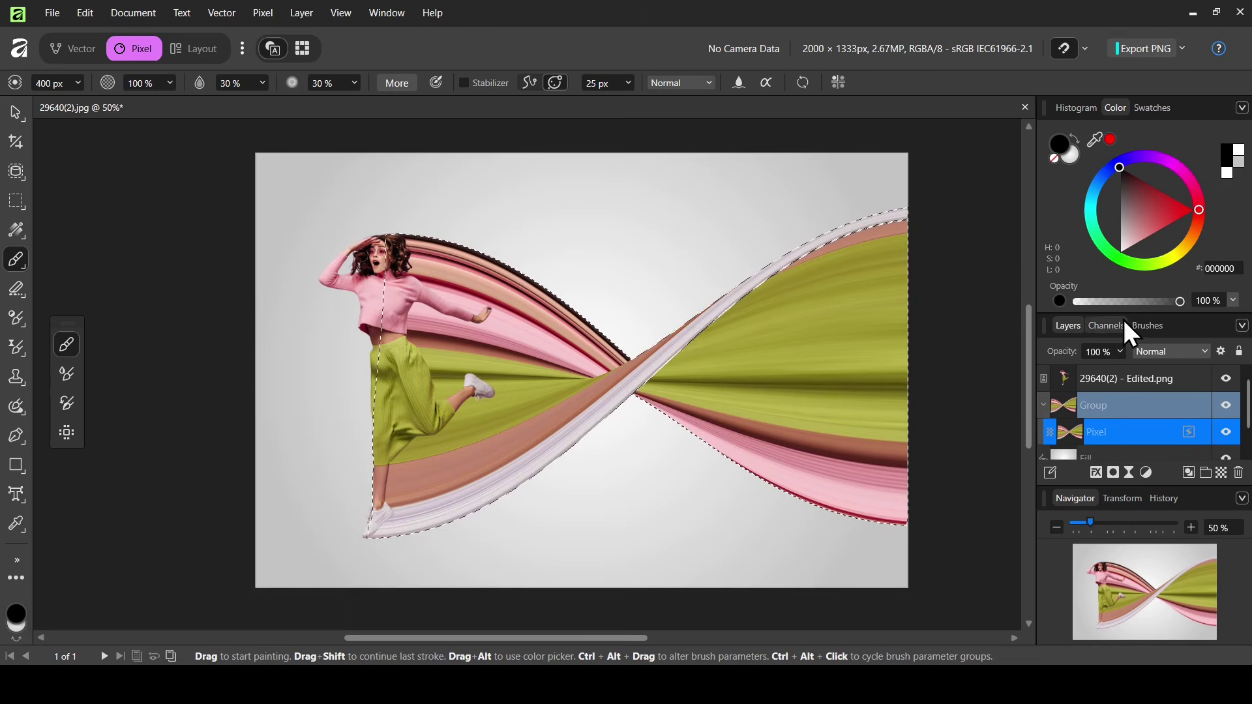
left_click(1148, 326)
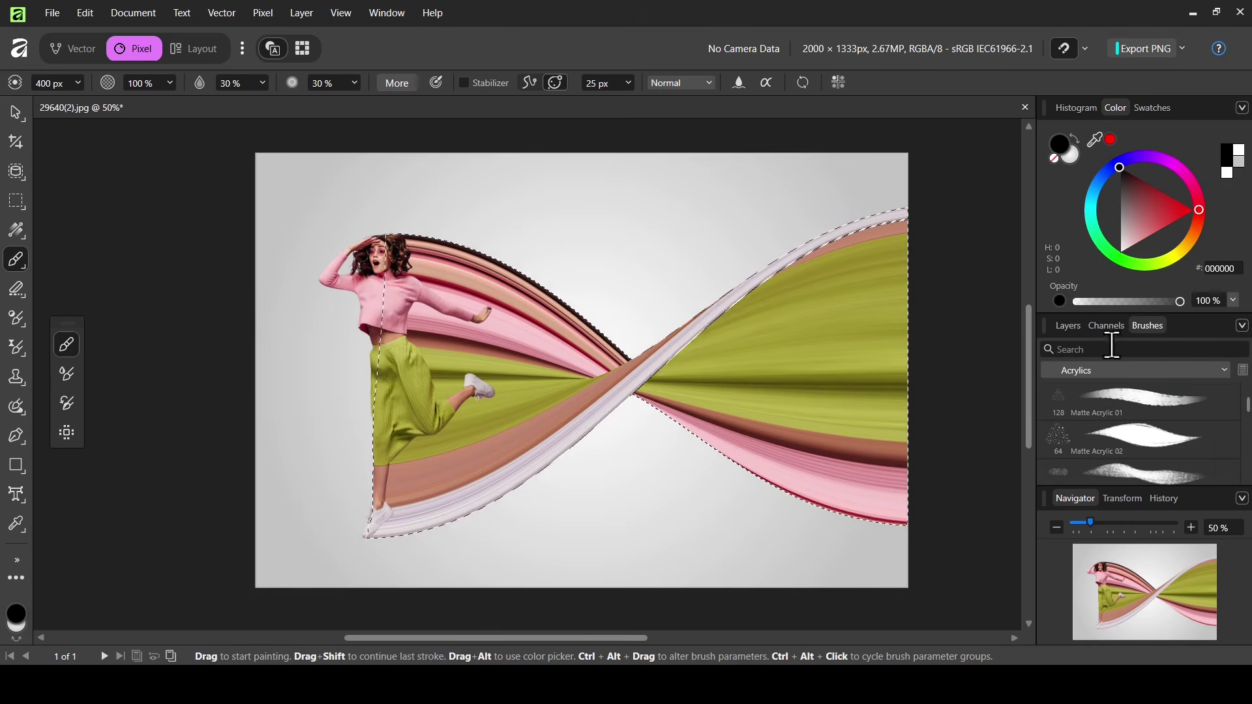
left_click(1112, 372)
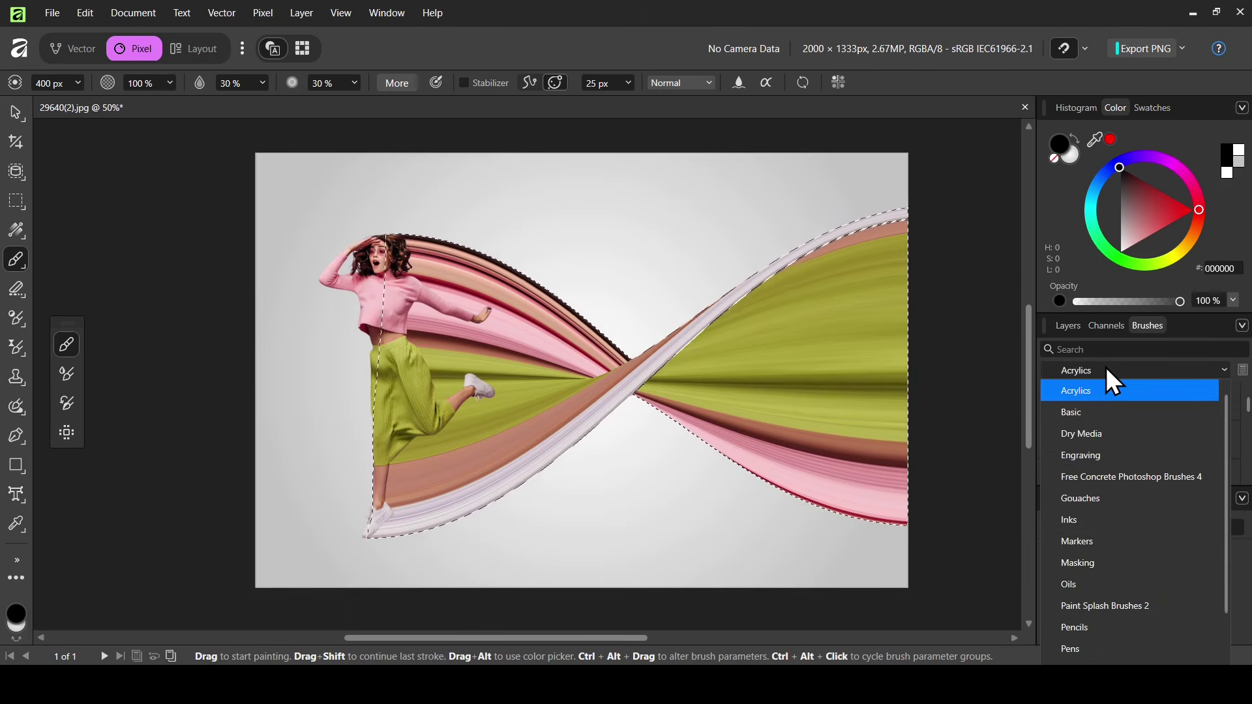
left_click(1098, 415)
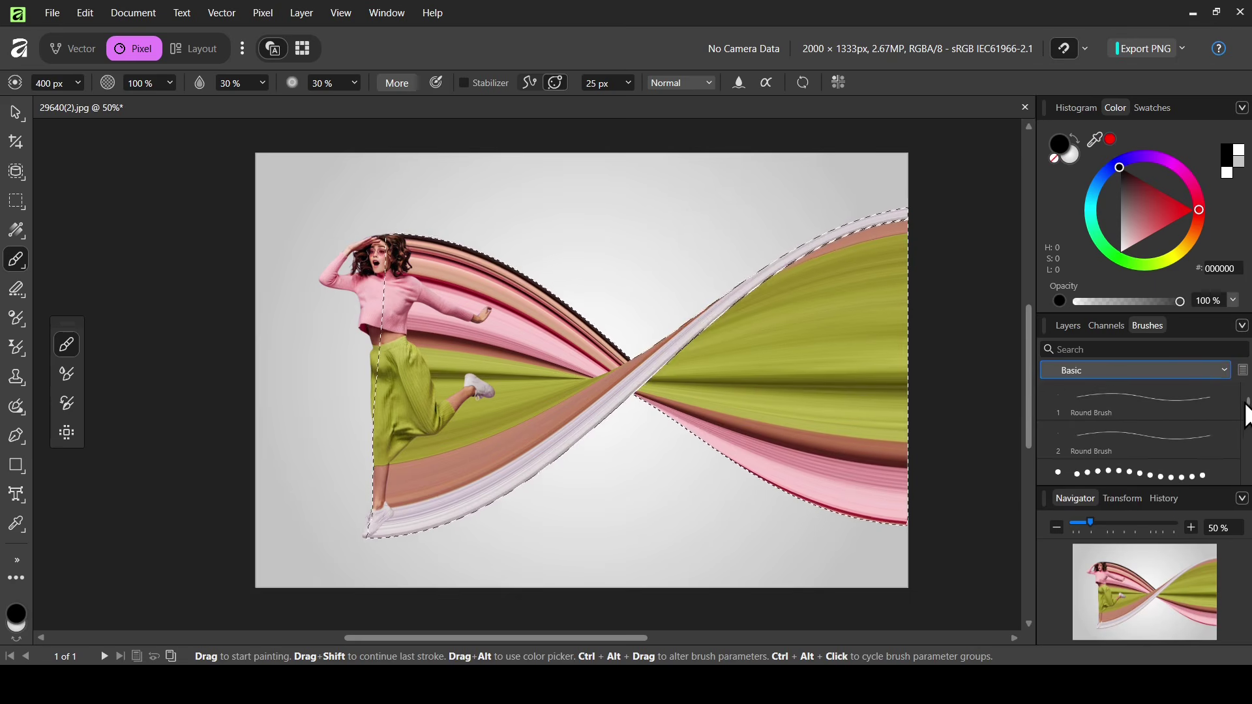
left_click_drag(1248, 402, 1248, 419)
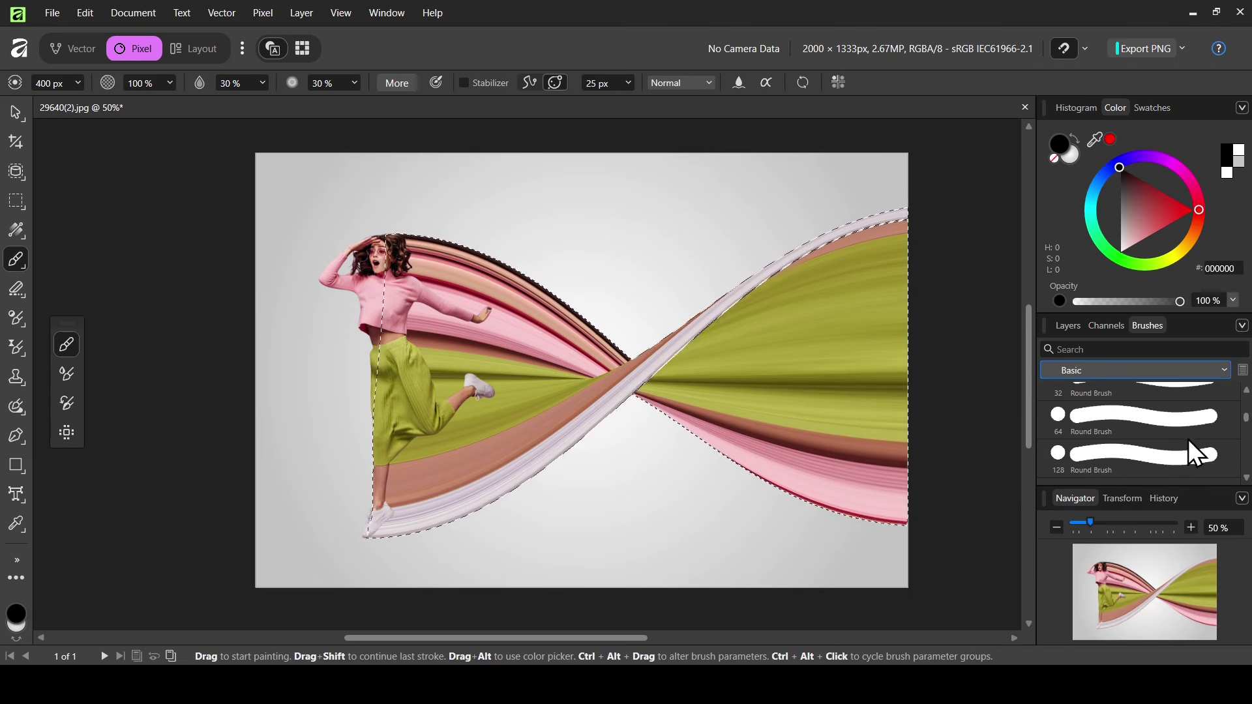
left_click(1166, 461)
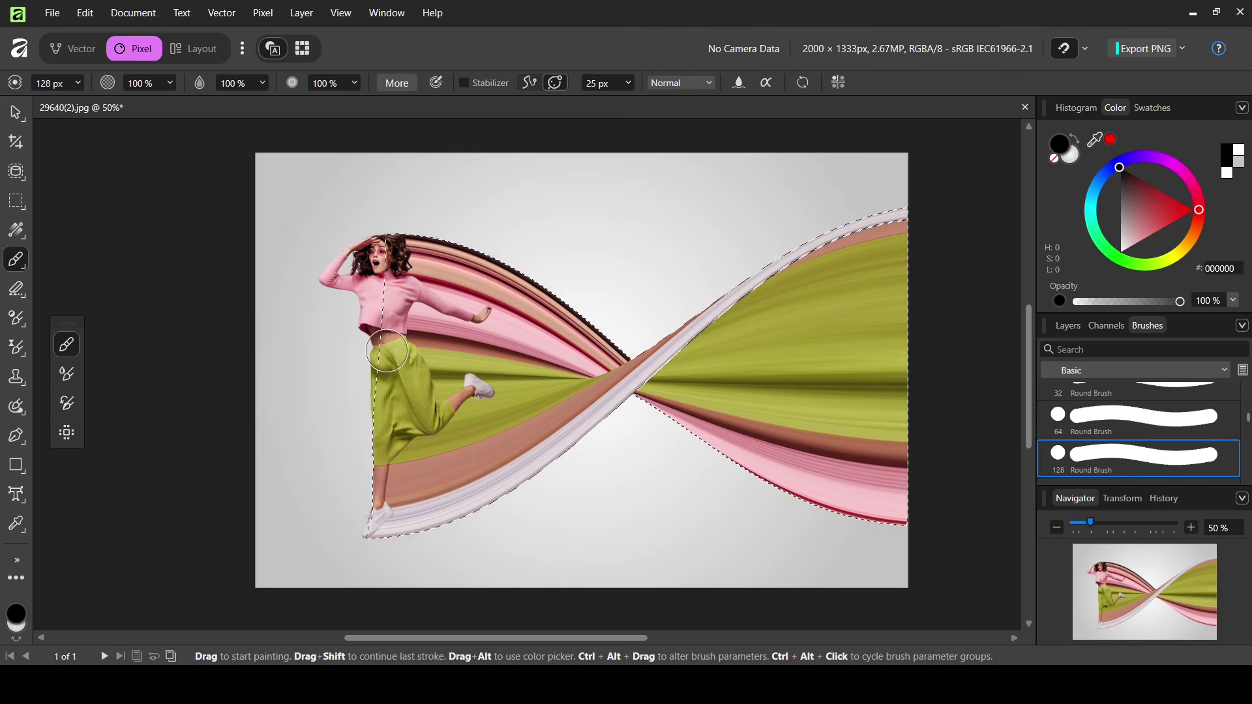
Set the brush to 400 px width, 50% flow and 50% hardness, with white as the colour
left_click(63, 83)
type("400")
key("Return")
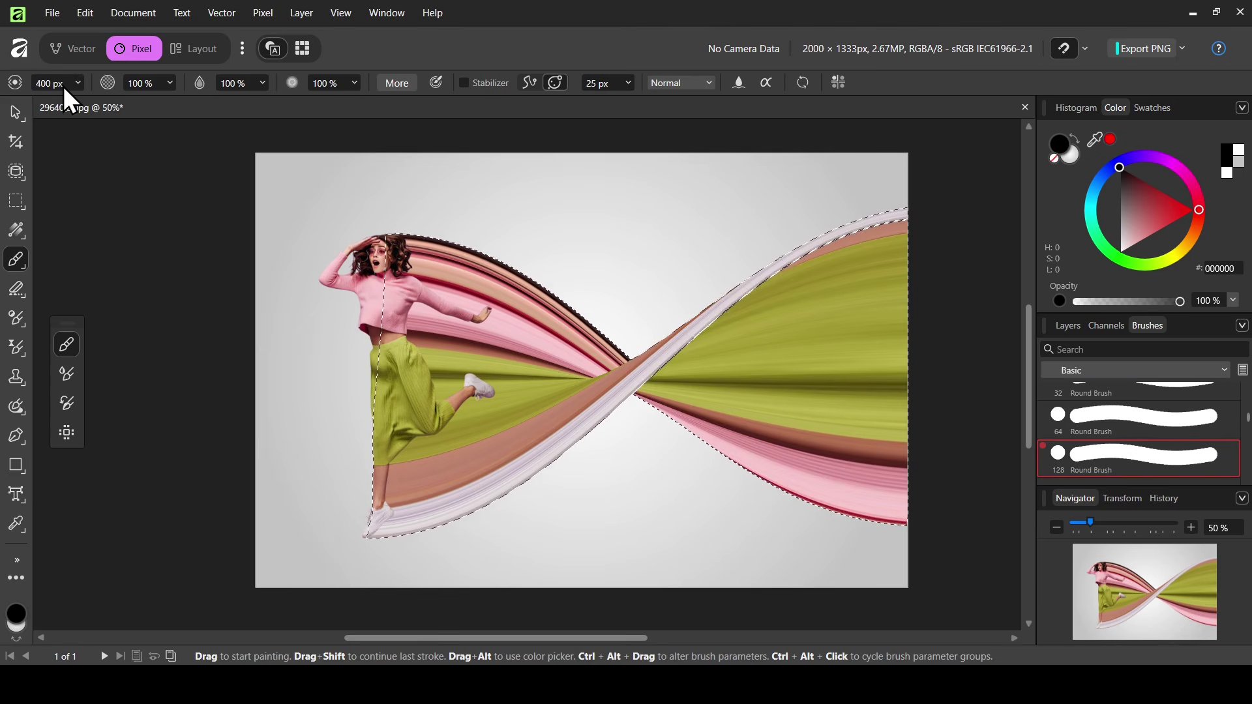
left_click(231, 82)
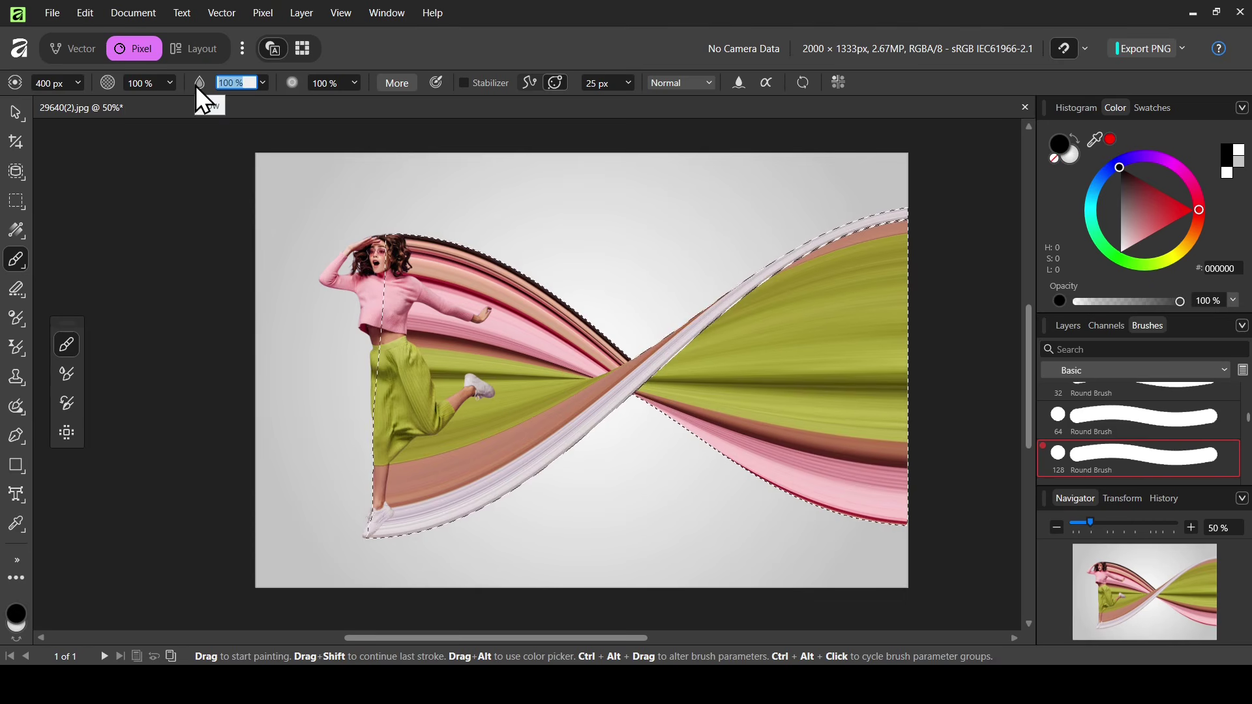
type("5")
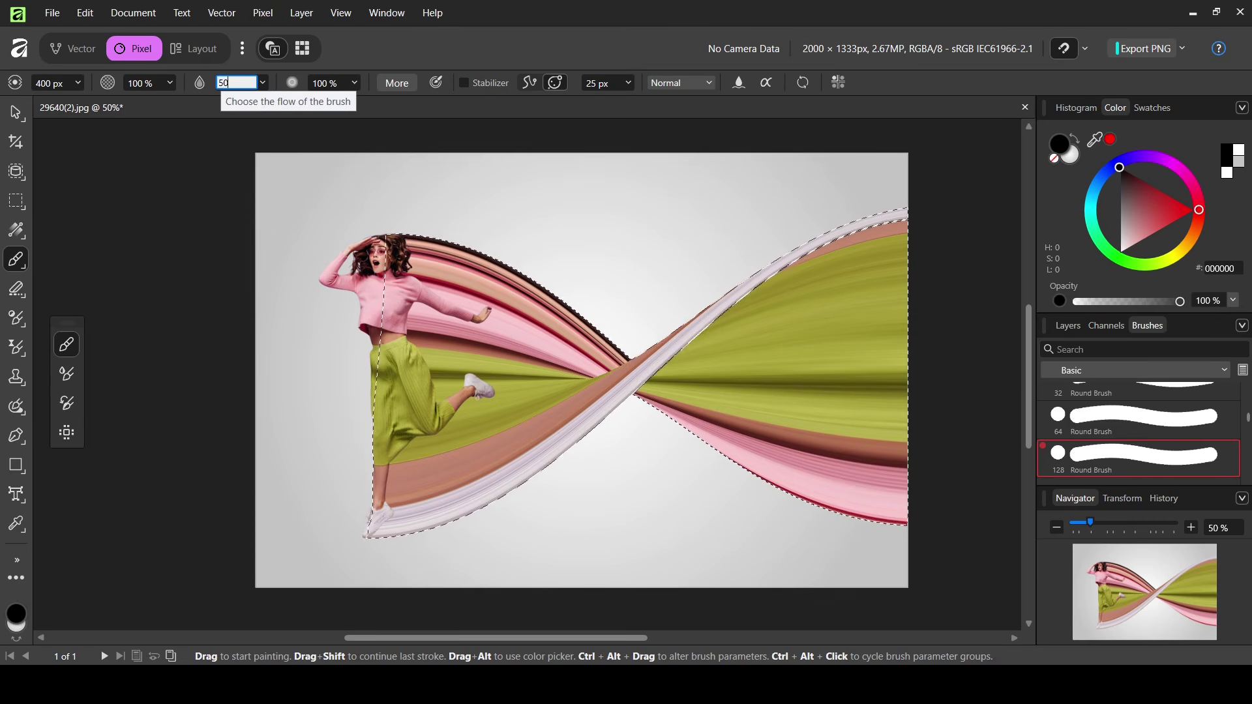
key("Return")
left_click(323, 82)
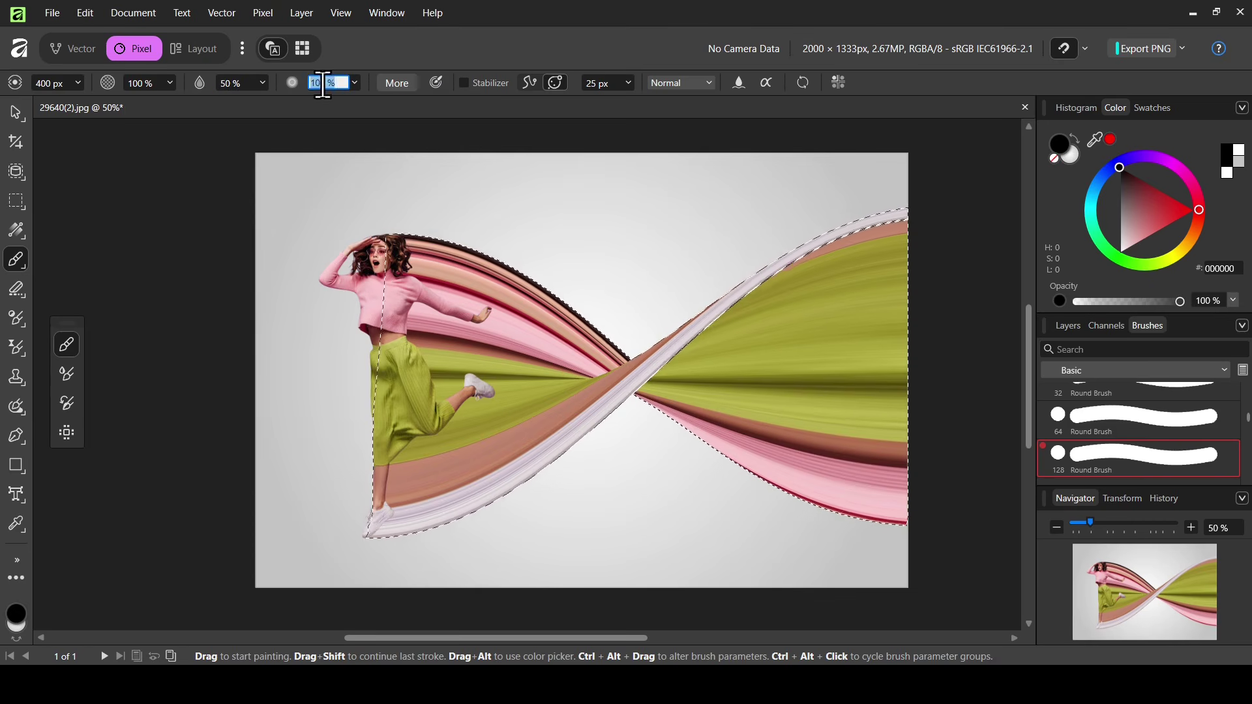
type("50")
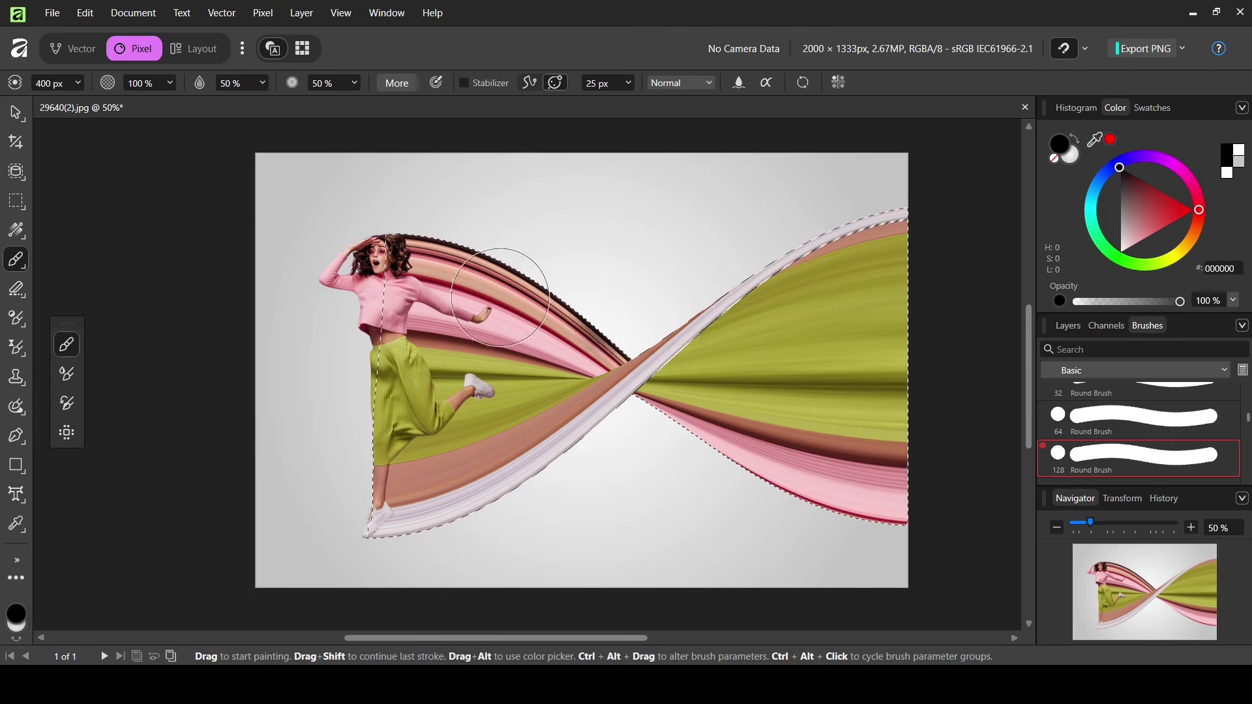
left_click_drag(1133, 206, 1086, 304)
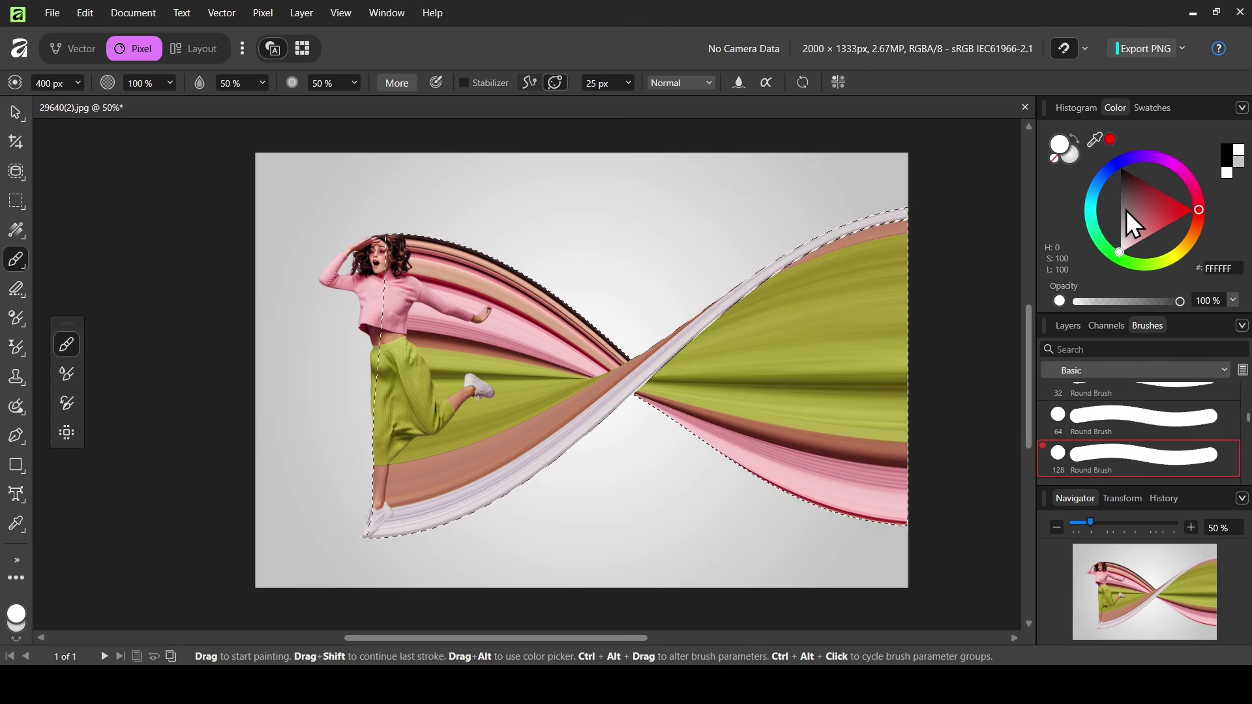
Add a pixel layer inside the group and paint a vertical white highlight across the stripes beside the woman
left_click(1068, 329)
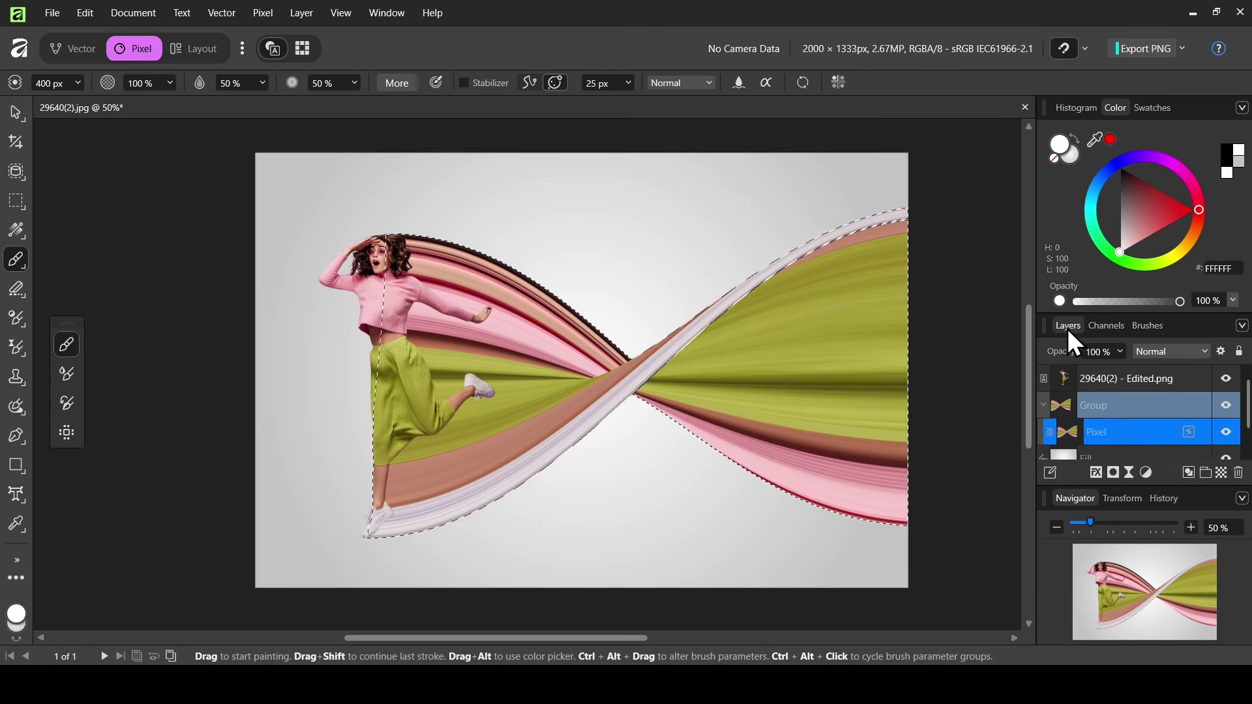
left_click(1222, 472)
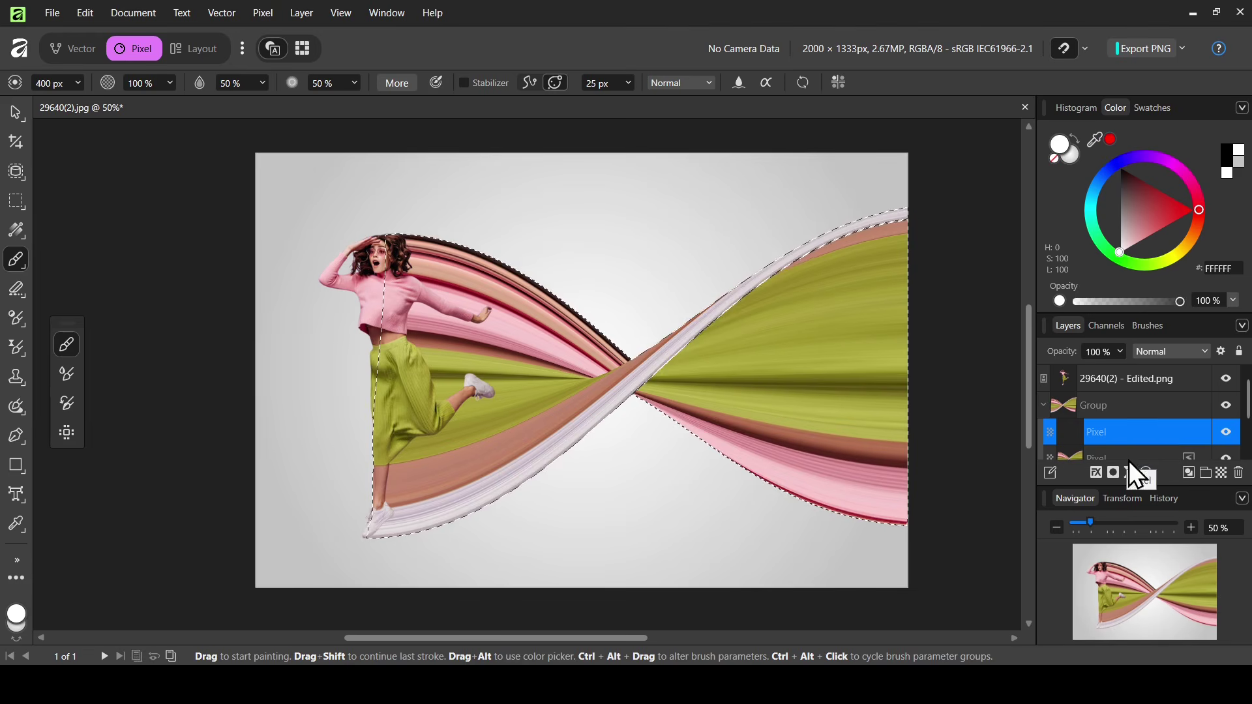
left_click(786, 399)
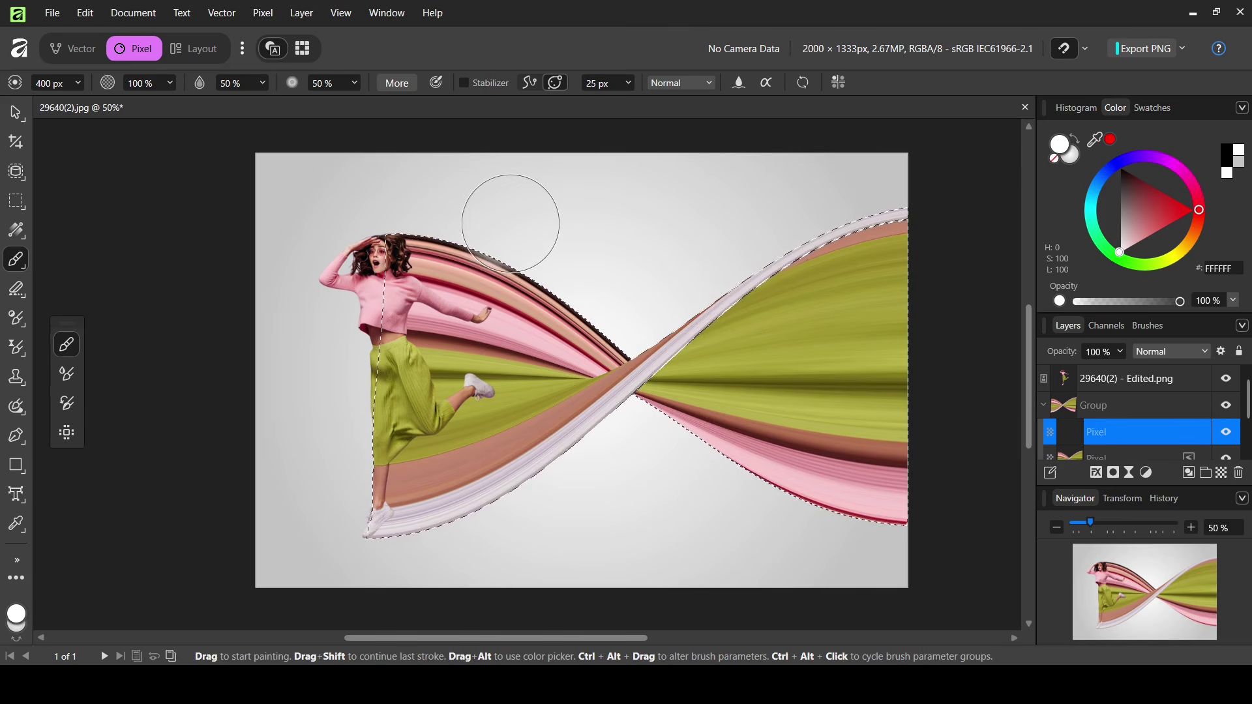
left_click_drag(503, 196, 469, 559)
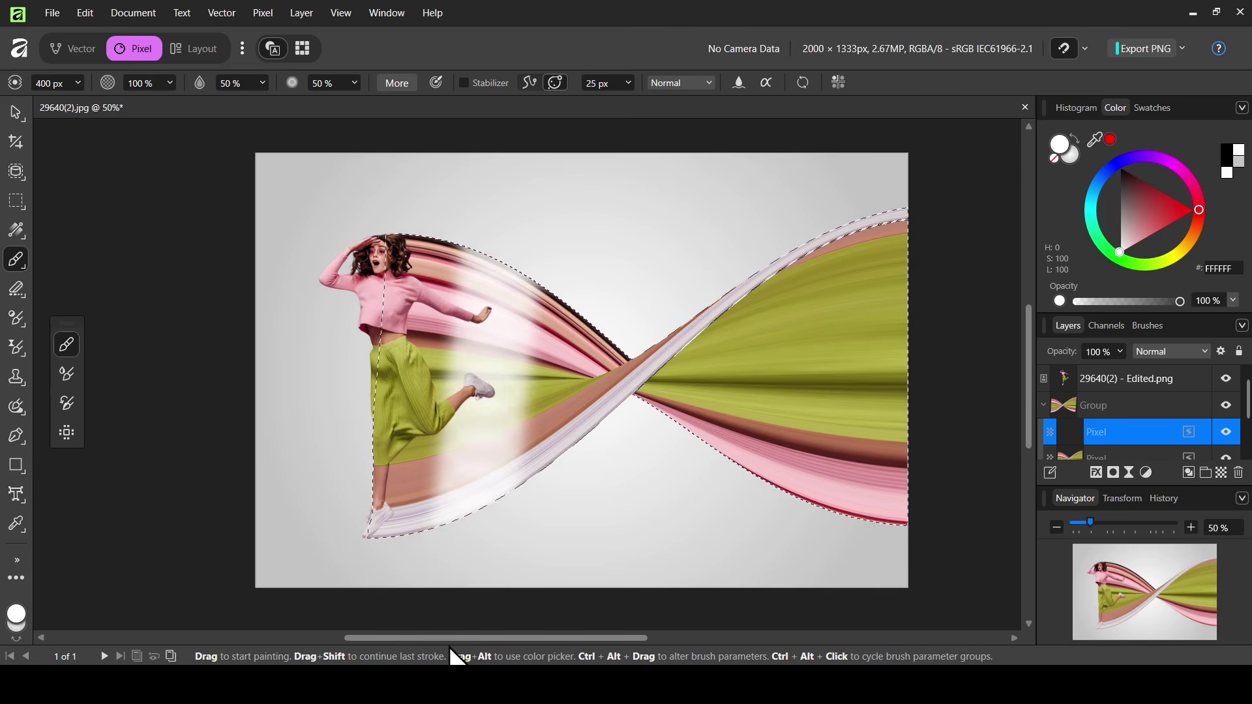
left_click_drag(561, 424, 564, 326)
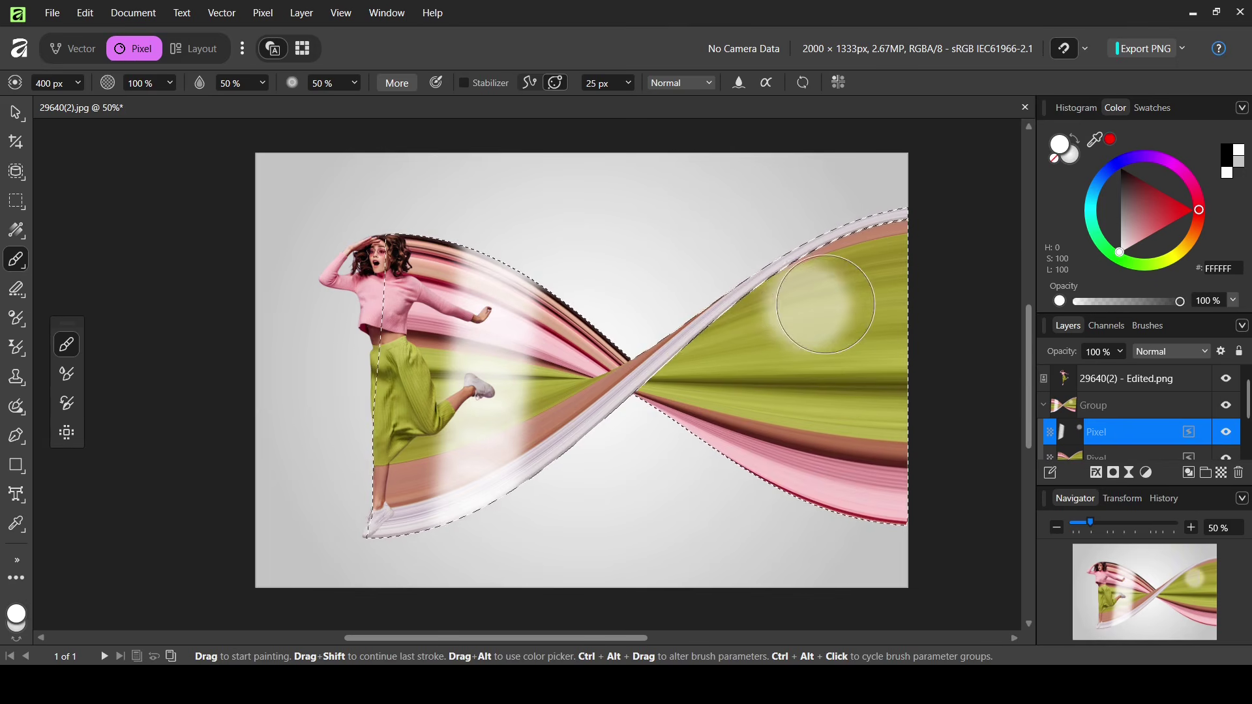
Set the highlight layer's blend mode to Overlay and soften it with a live Gaussian Blur of 40.4 px radius
left_click(1187, 355)
left_click(1168, 598)
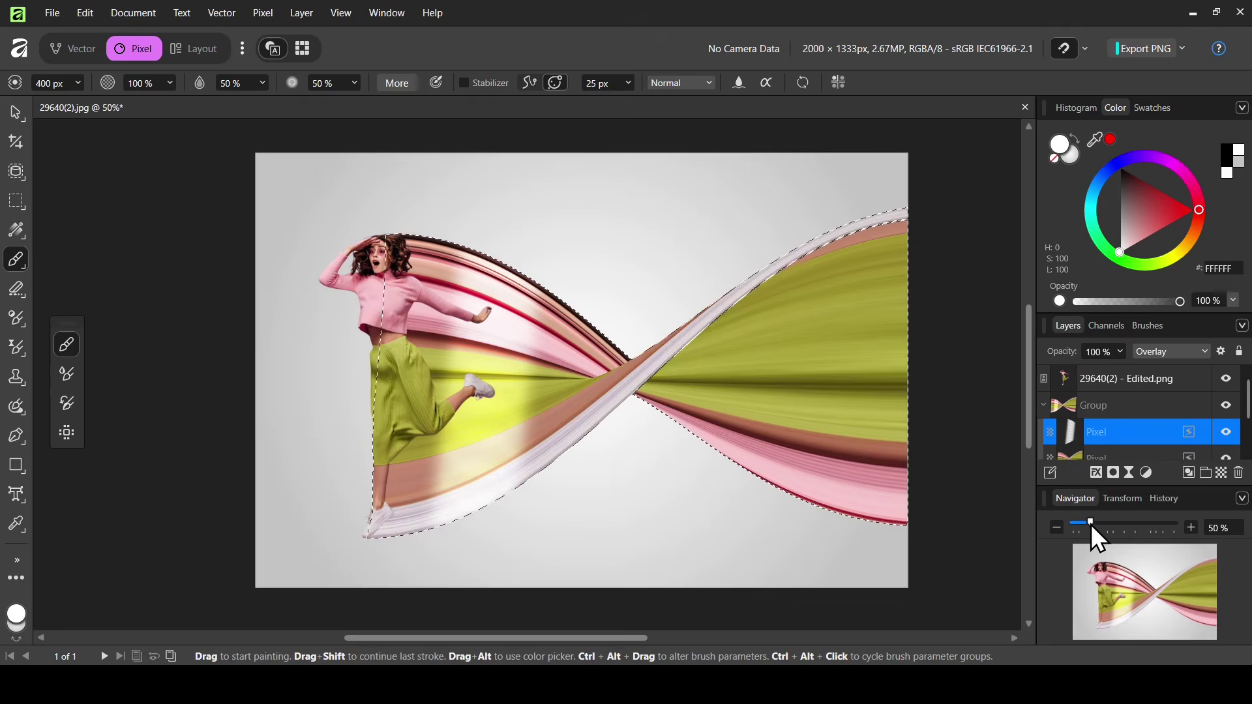
left_click_drag(1091, 525, 1098, 525)
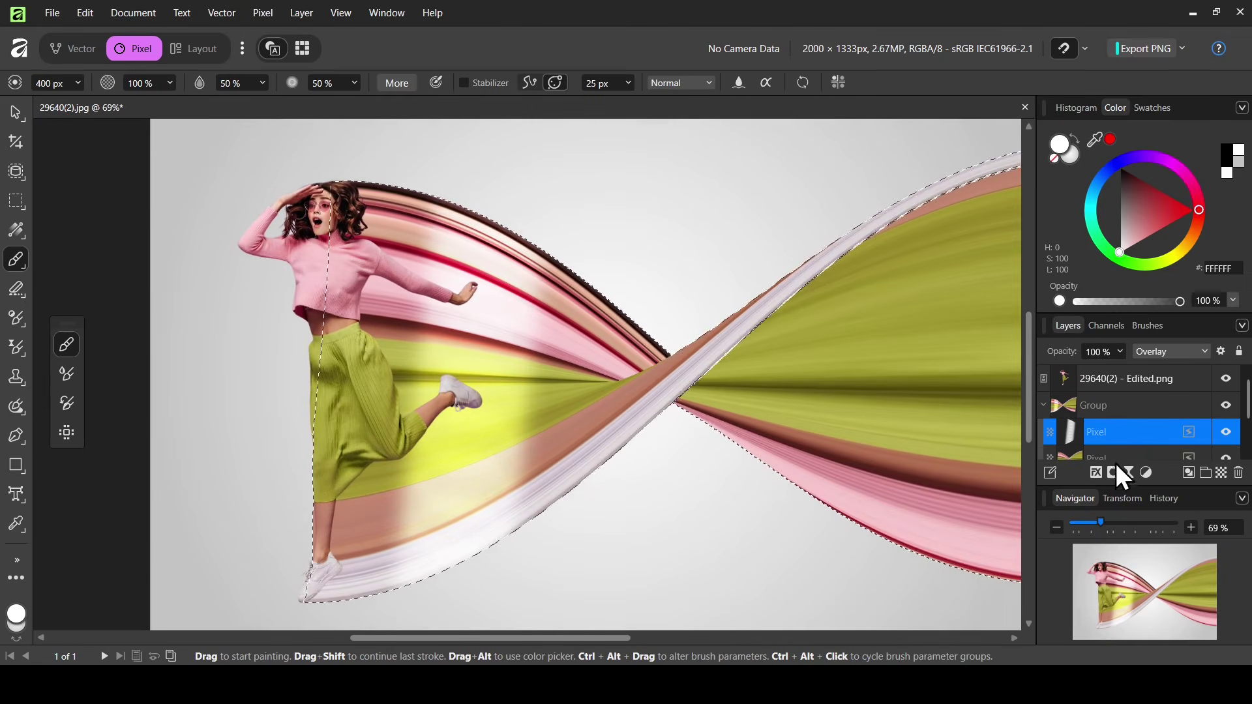
left_click(1130, 472)
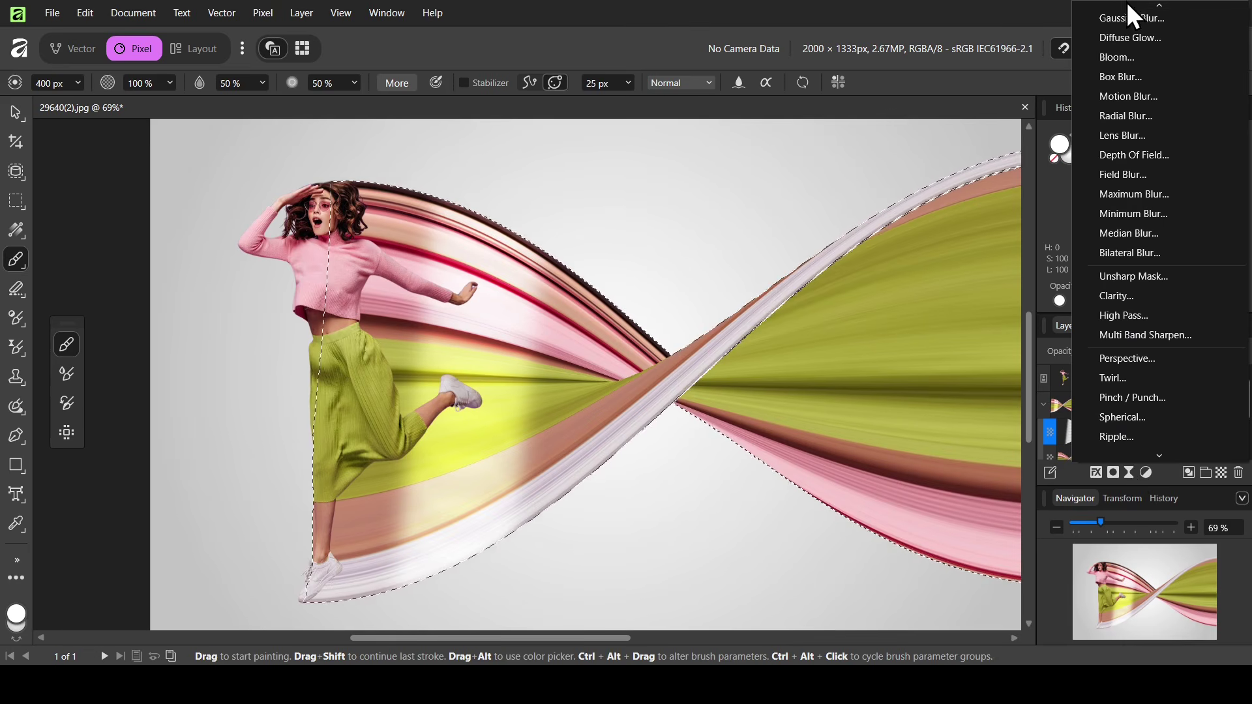
left_click(1141, 20)
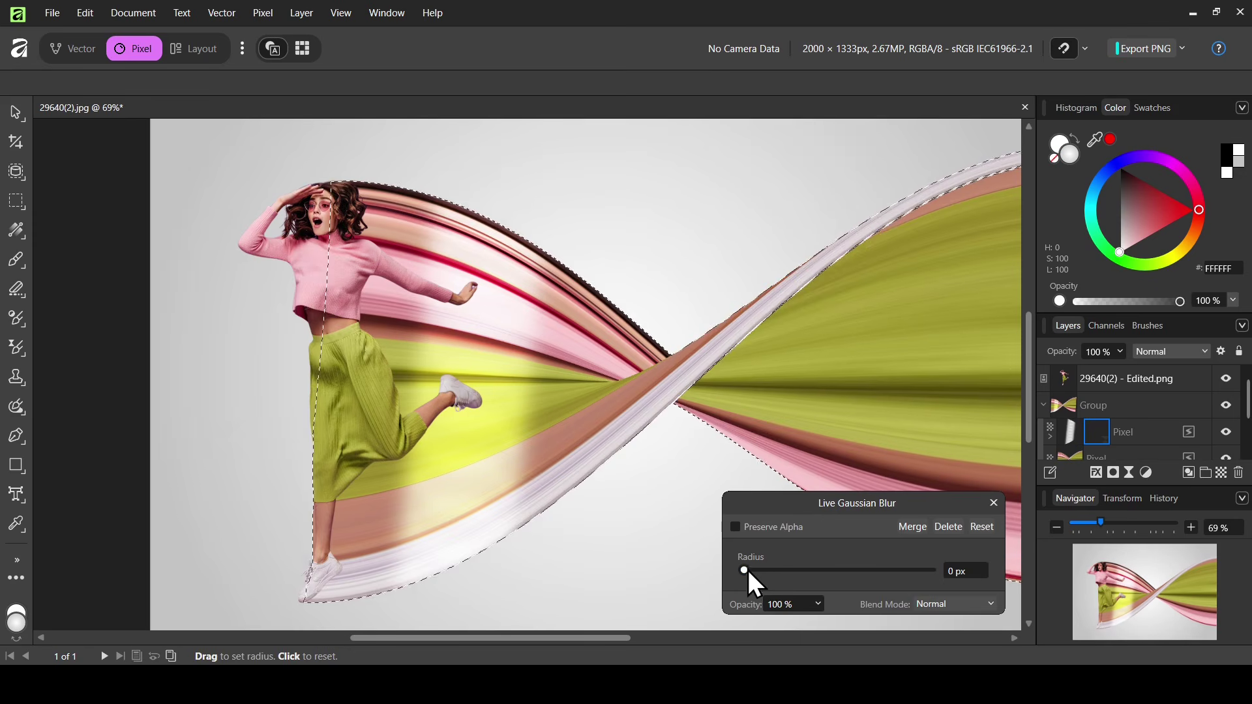
left_click_drag(749, 570, 891, 569)
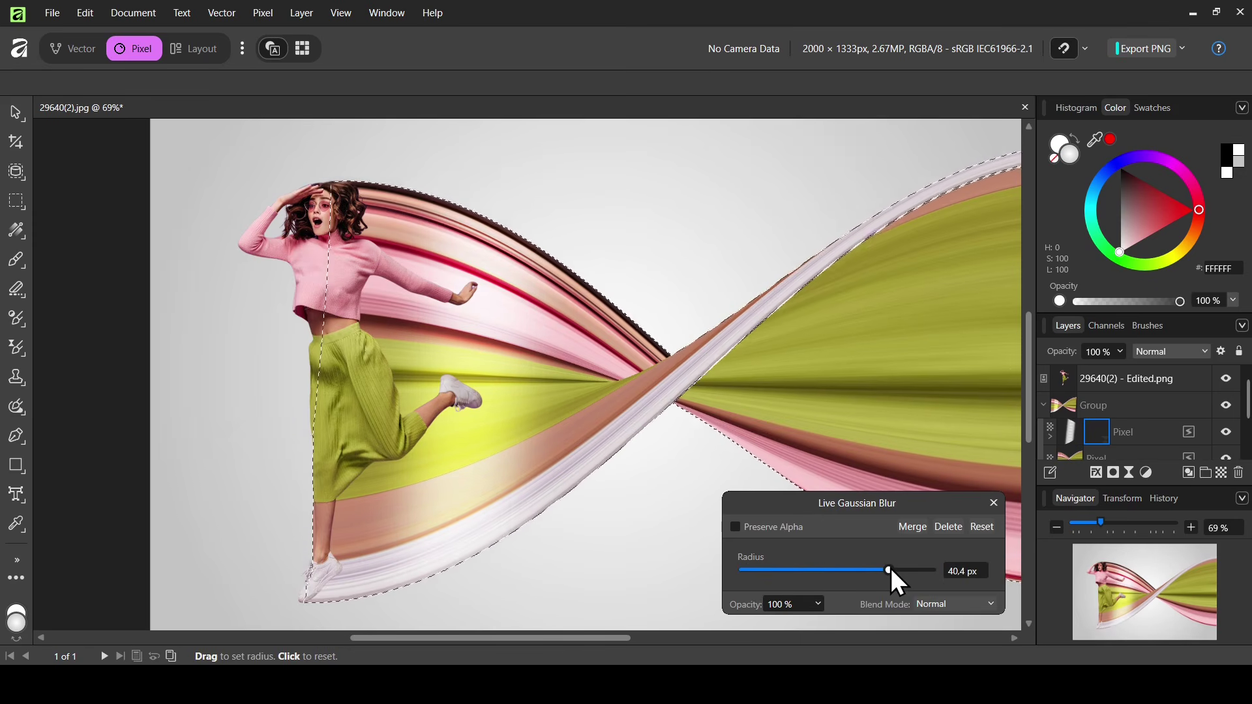
left_click(994, 504)
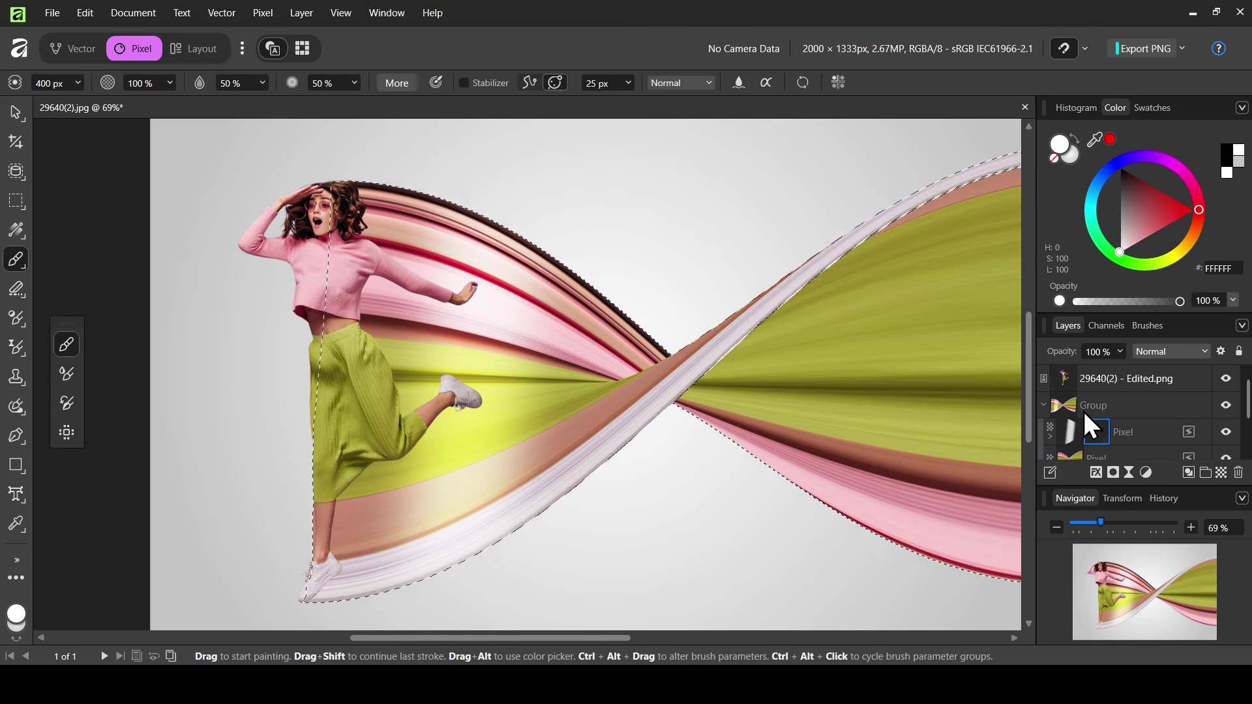
left_click(1071, 425)
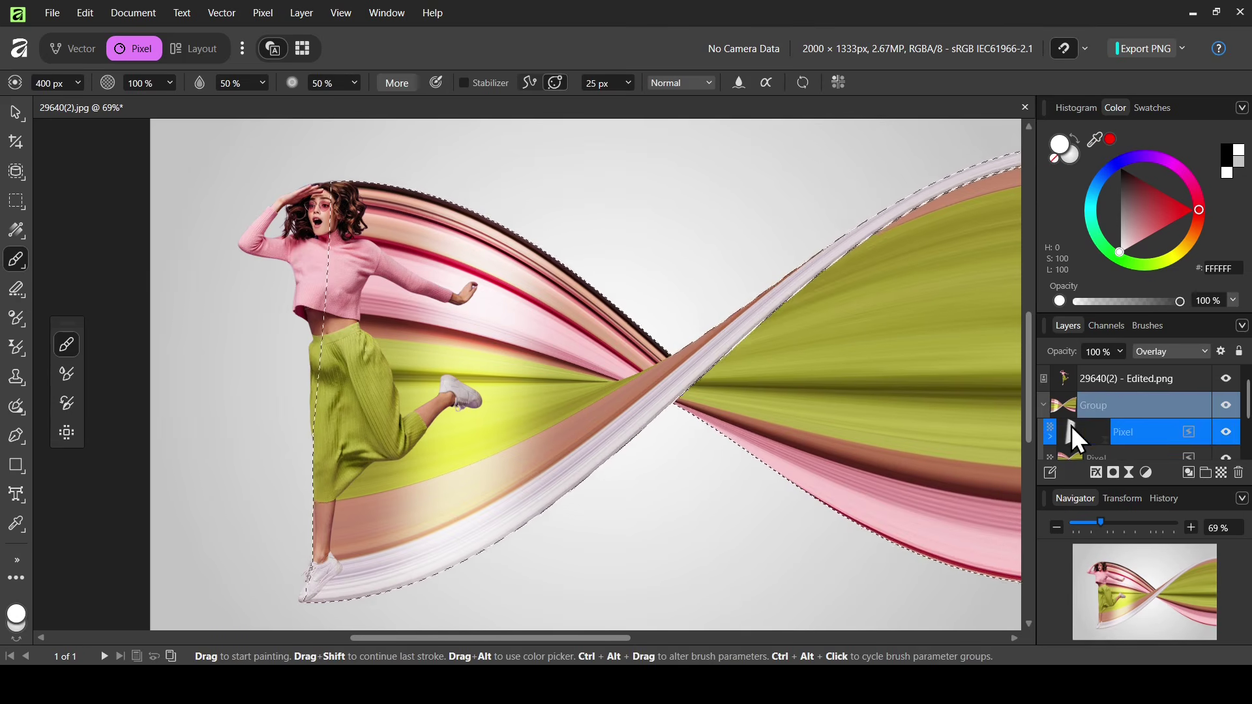
Reduce the opacity of the white highlight layer to 91%
left_click(1122, 351)
left_click(1111, 369)
left_click_drag(1110, 369, 1114, 369)
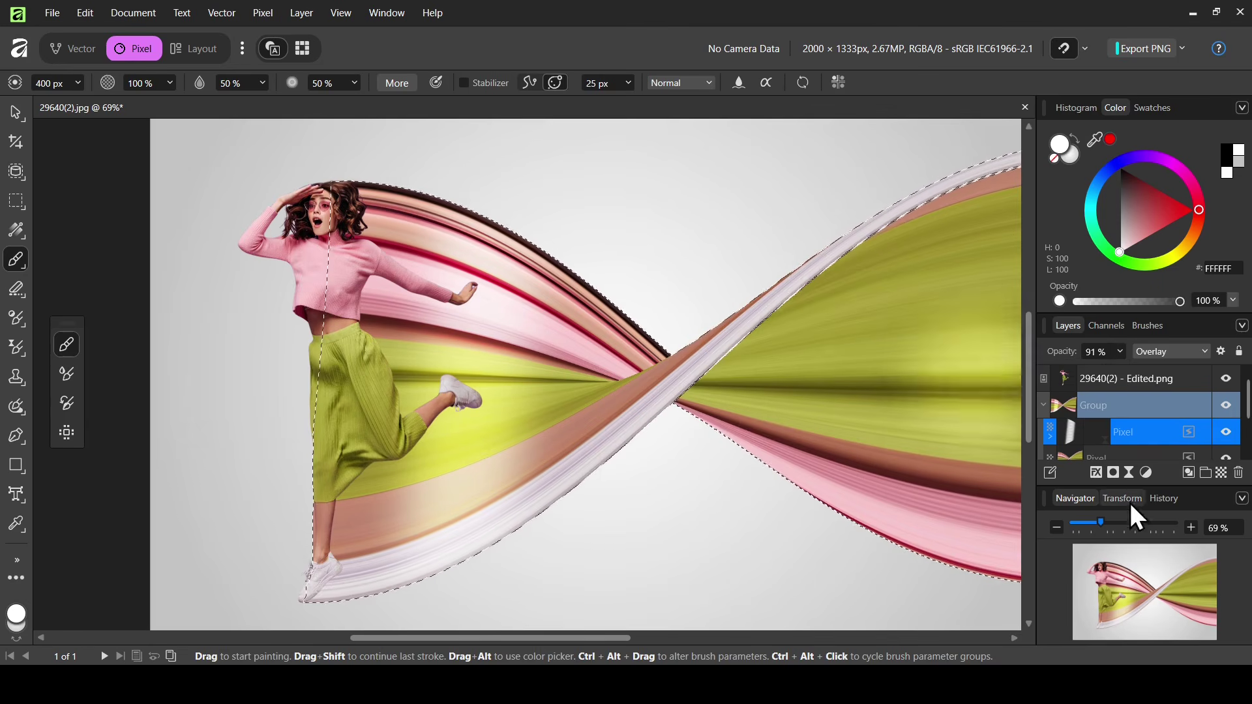
left_click(1090, 526)
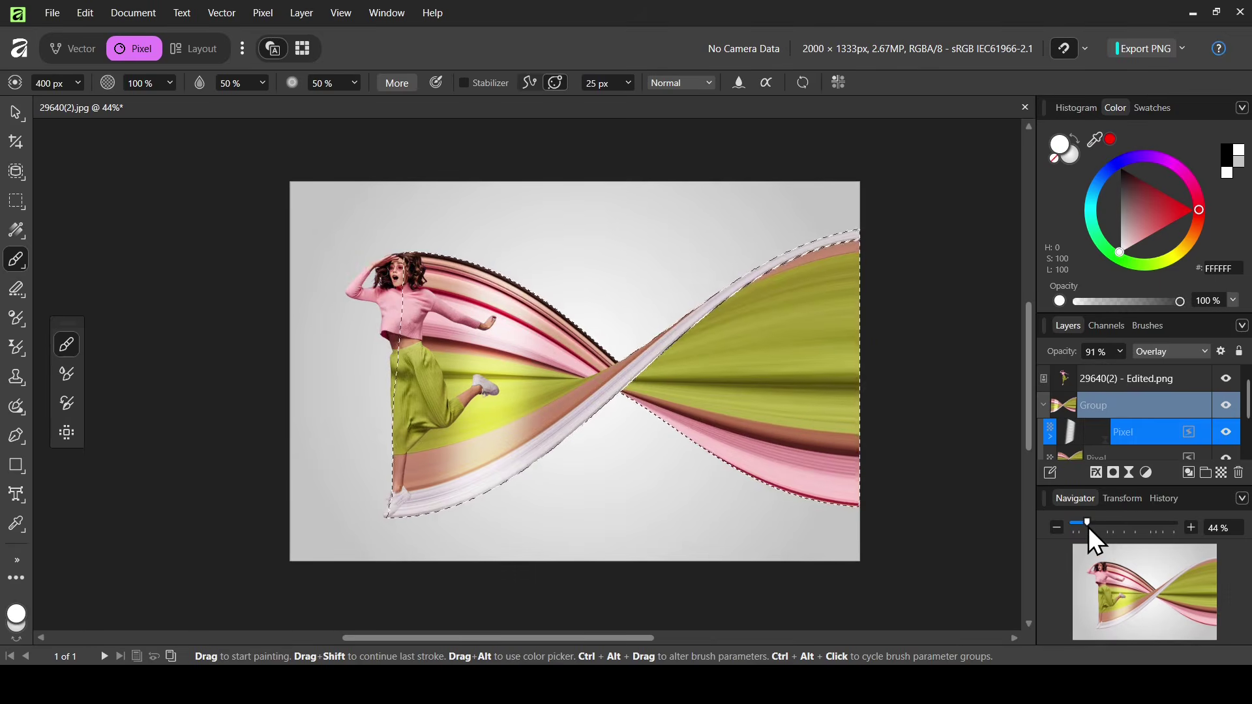
left_click_drag(1089, 527, 1094, 527)
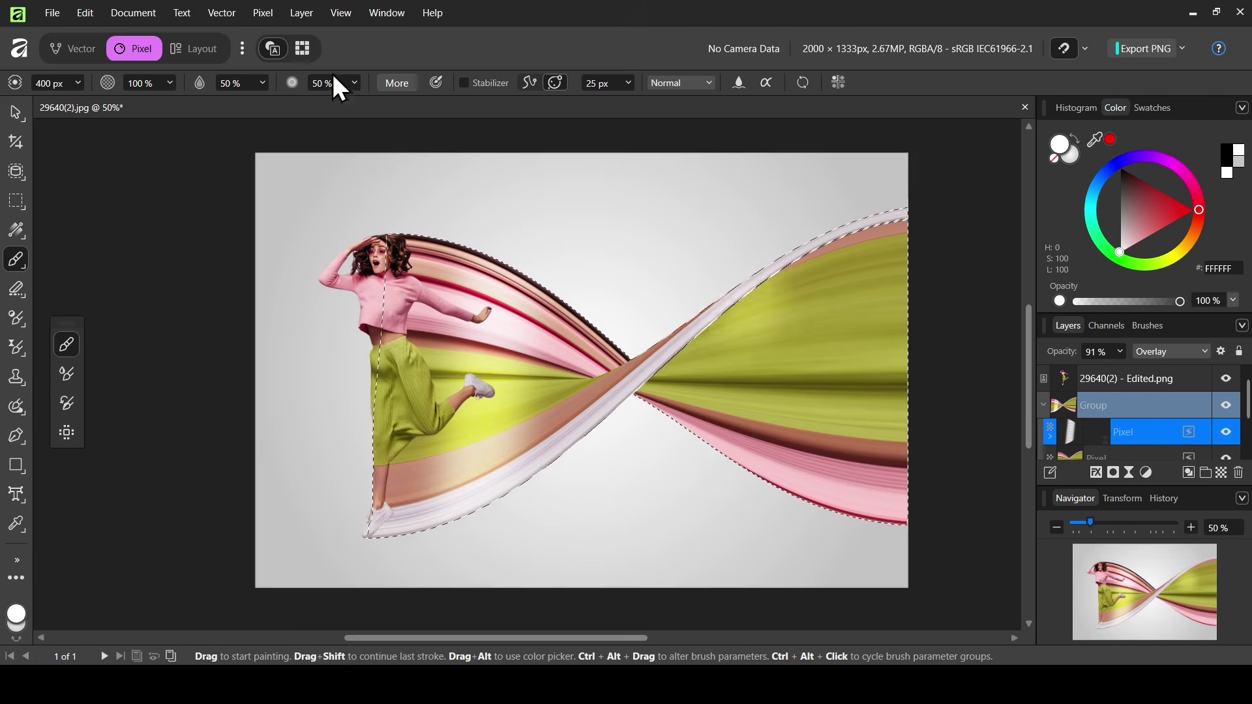
Clear the pixel selection around the twisted ribbon
left_click(259, 13)
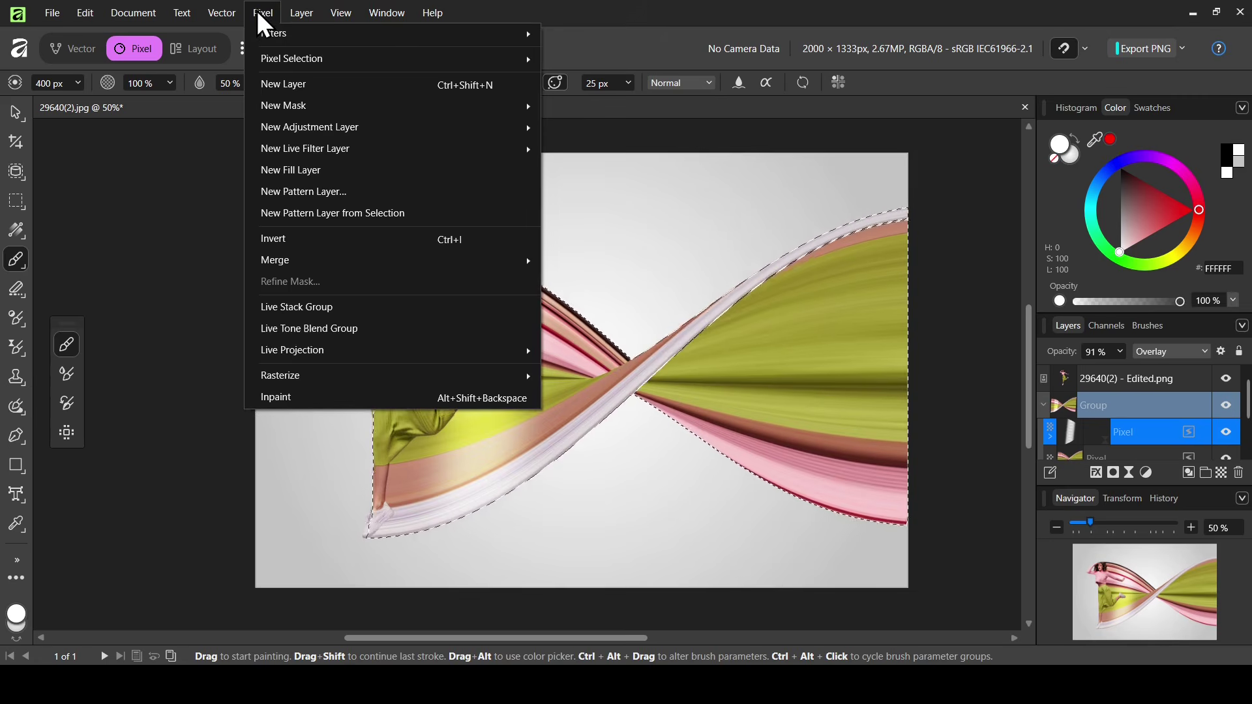
mouse_move(290, 59)
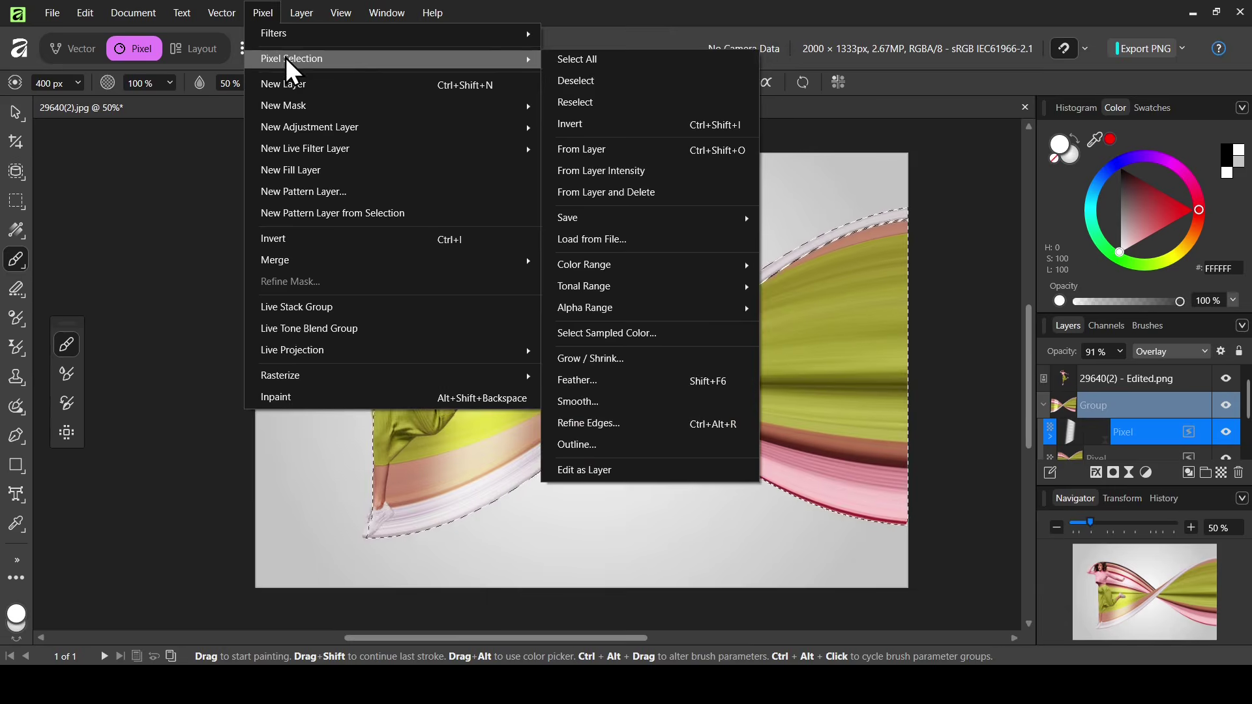
left_click(603, 81)
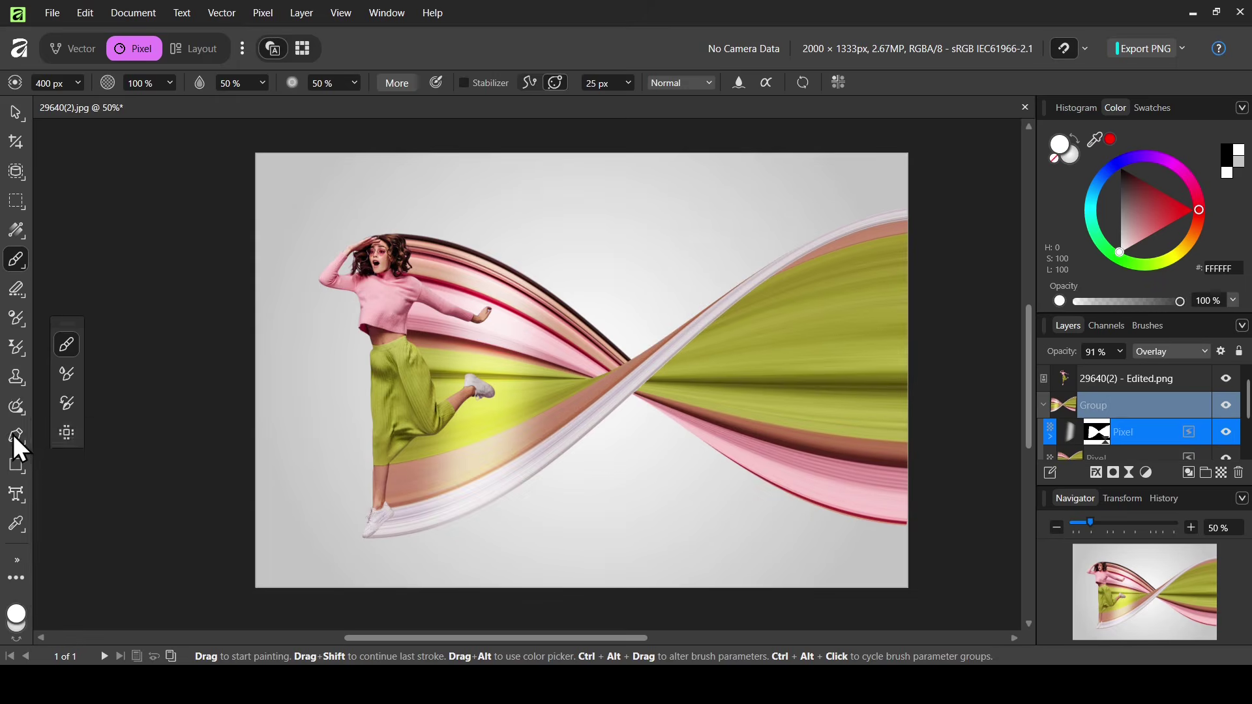
Start a Pen Tool path at the ribbon's crossing point and trace it up along the lower edge of the front white band
key("p")
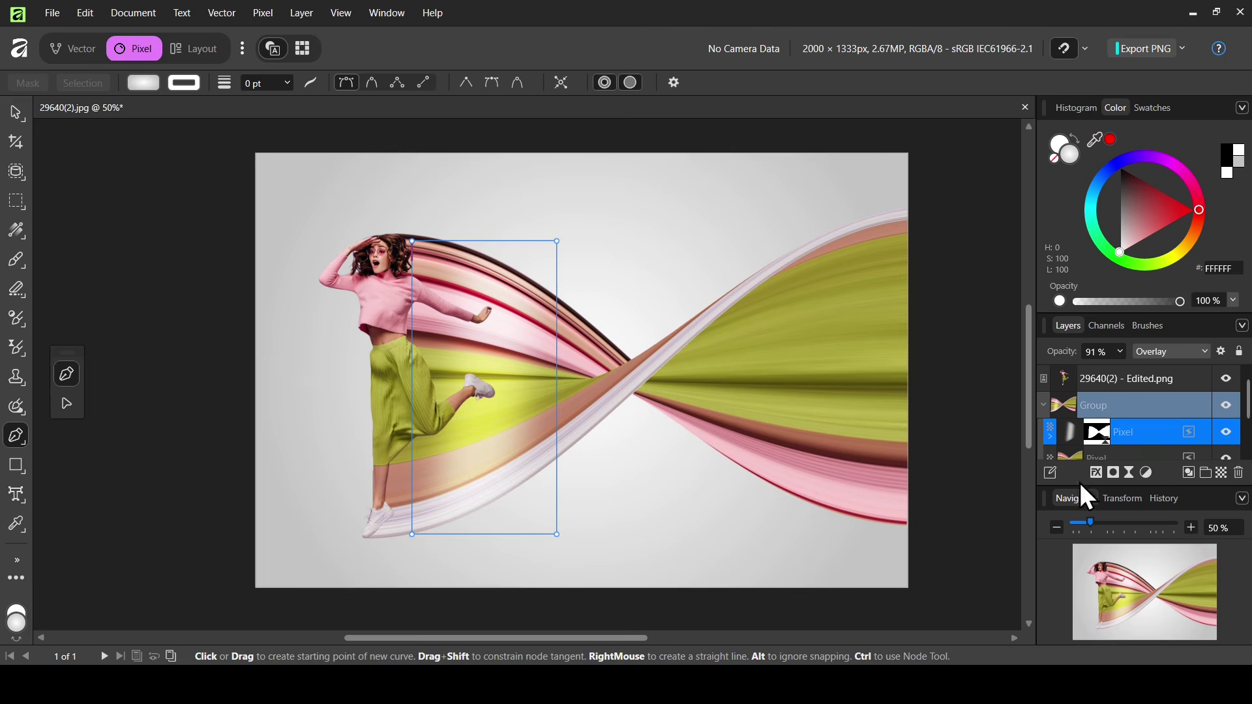
left_click(1103, 520)
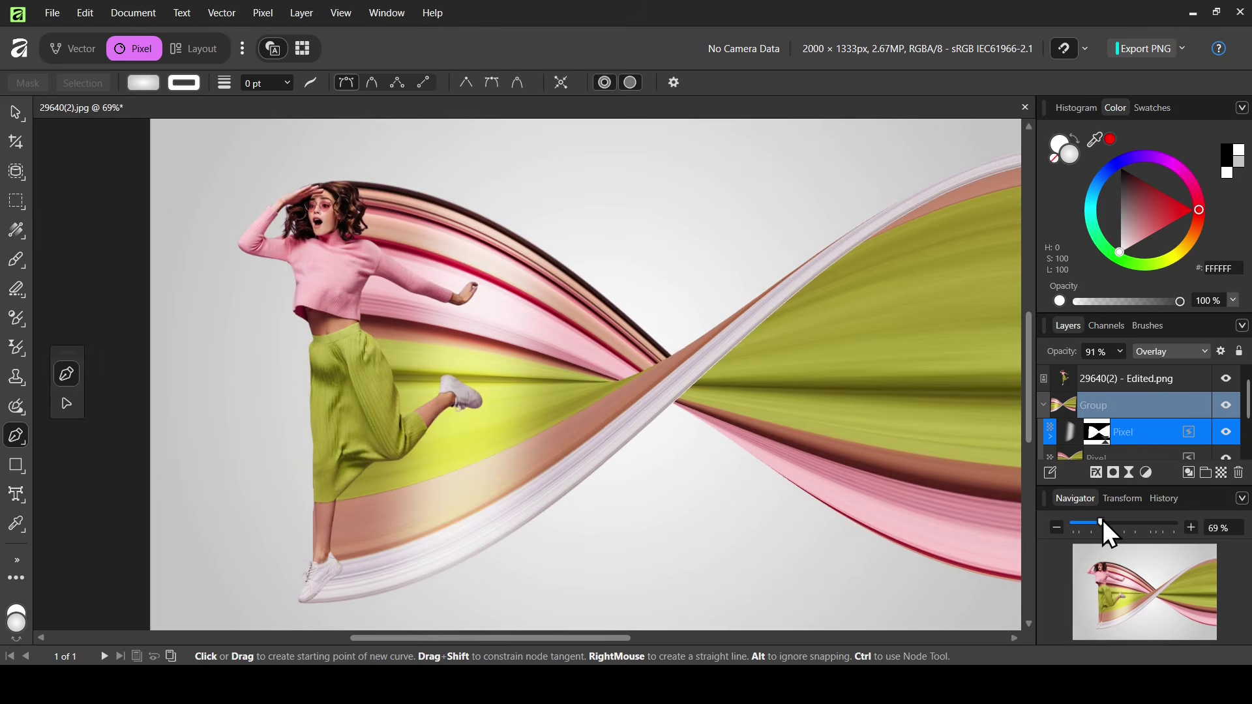
left_click_drag(620, 636, 655, 637)
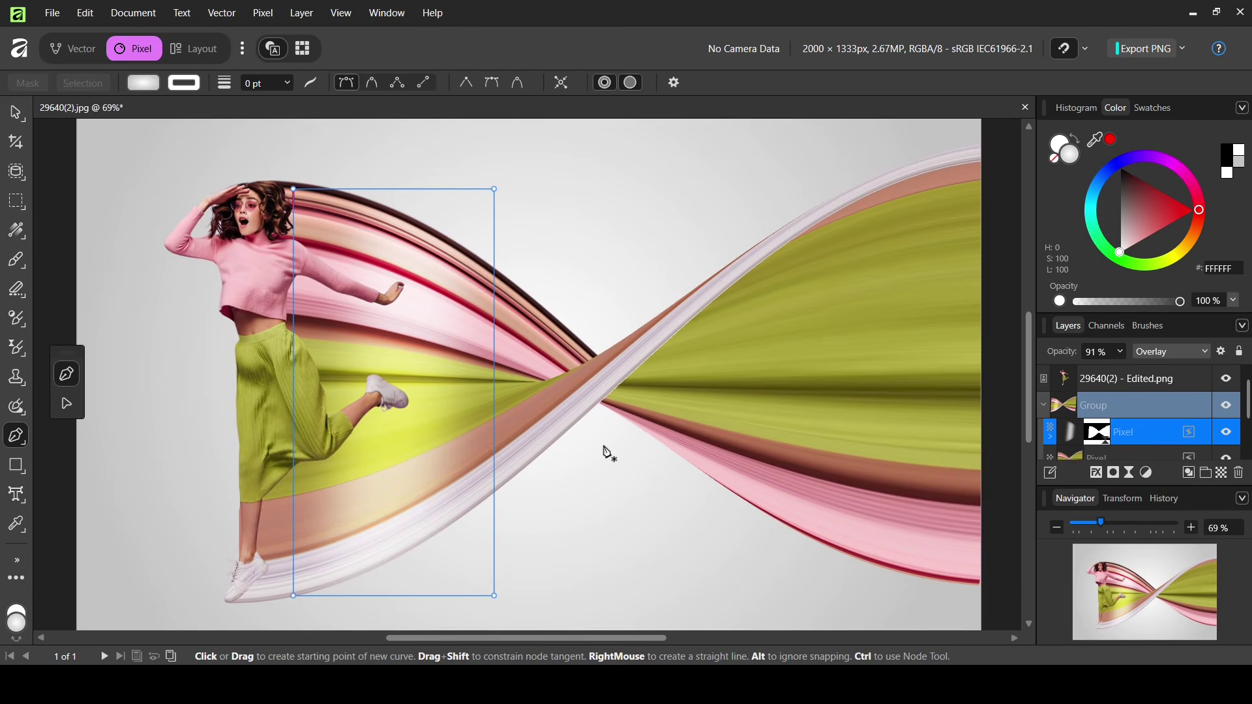
left_click(602, 403)
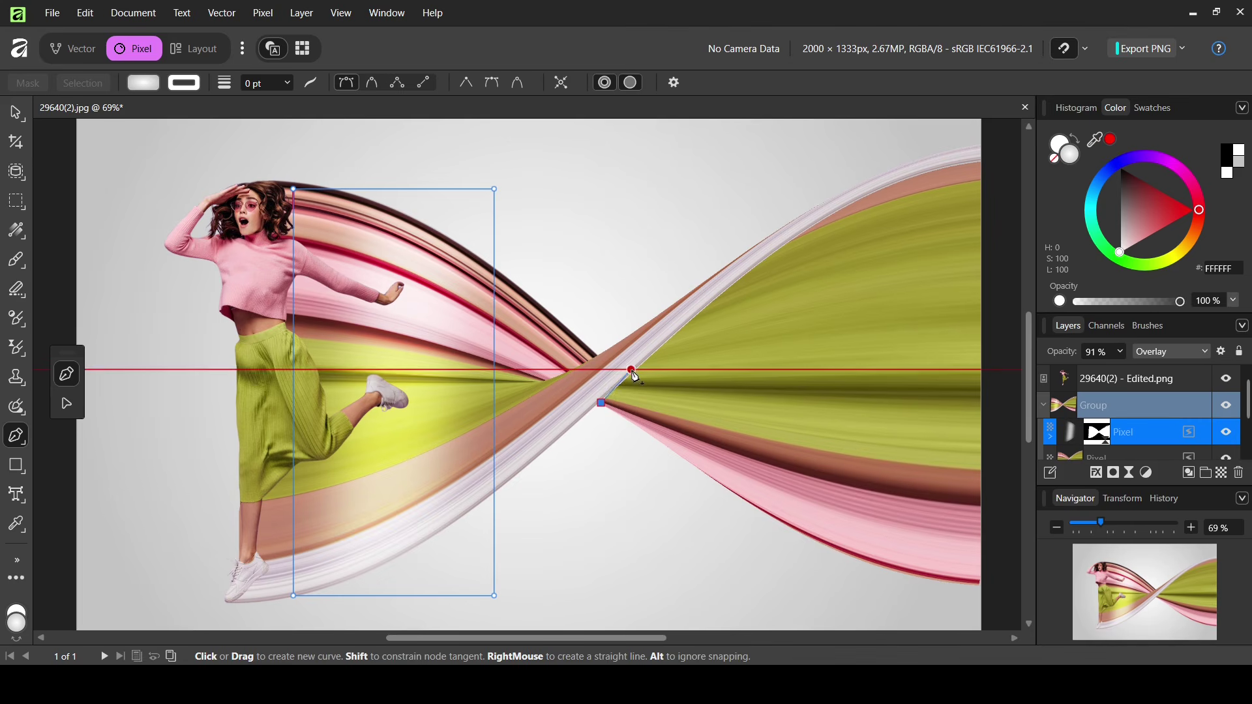
left_click(638, 370)
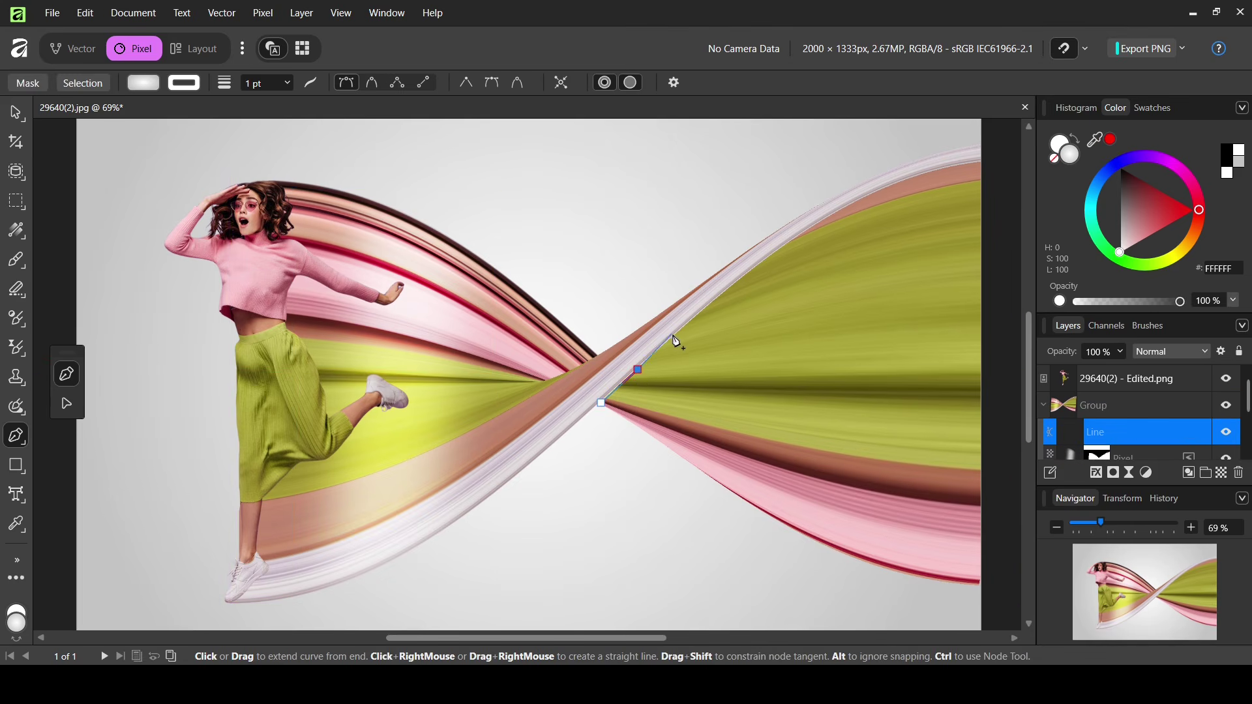
left_click(681, 331)
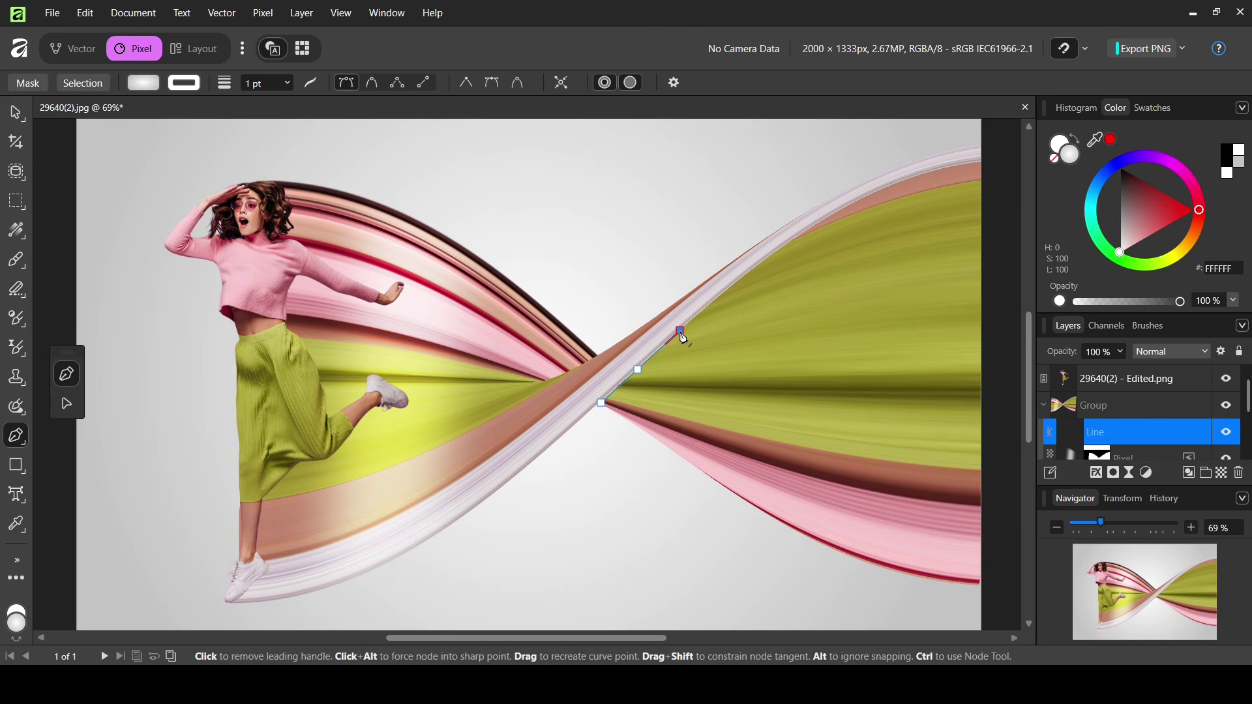
left_click(737, 282)
left_click(793, 241)
left_click(828, 215)
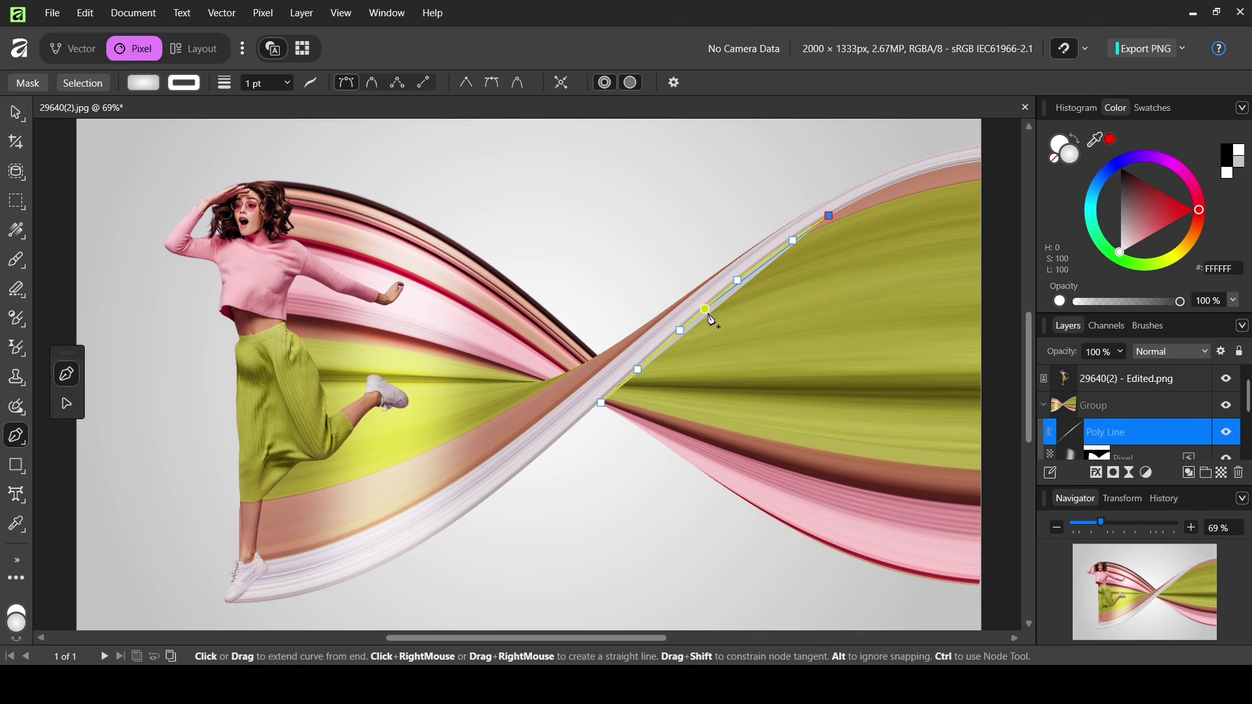
Remove the path's fill and extend it along the white band's lower edge to a point just beyond the canvas's right edge
left_click(142, 83)
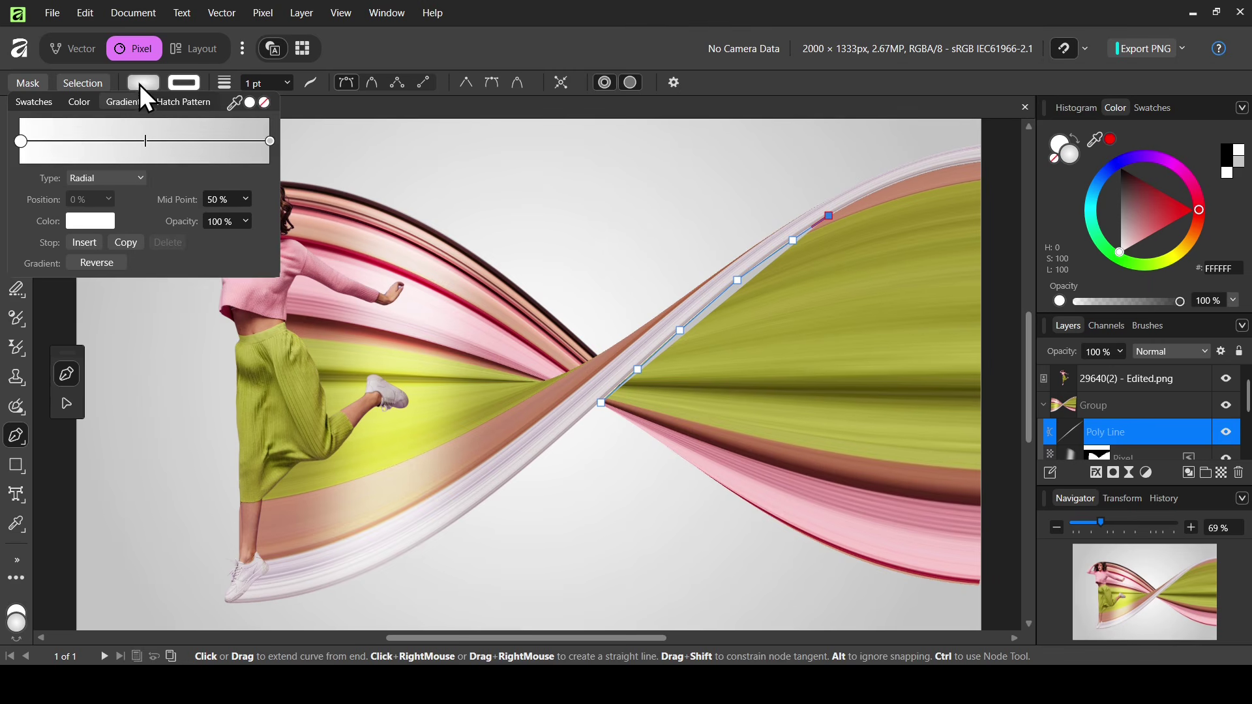
left_click(264, 103)
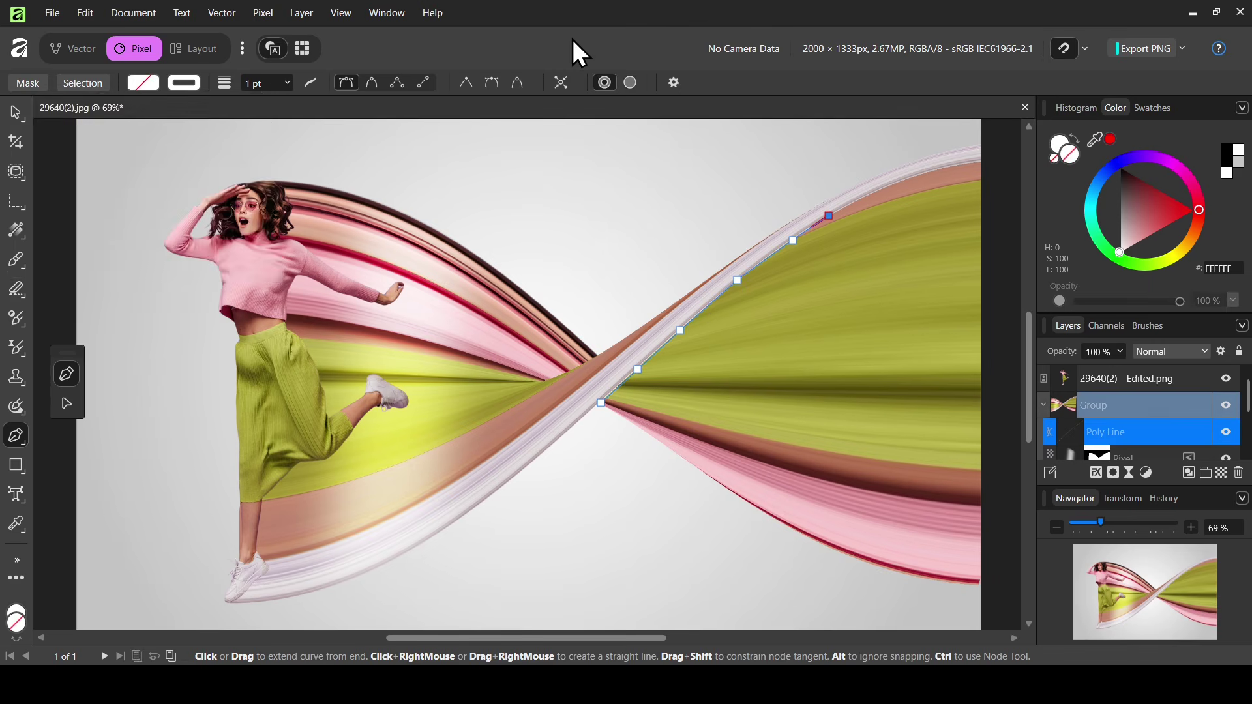
left_click_drag(655, 638, 738, 636)
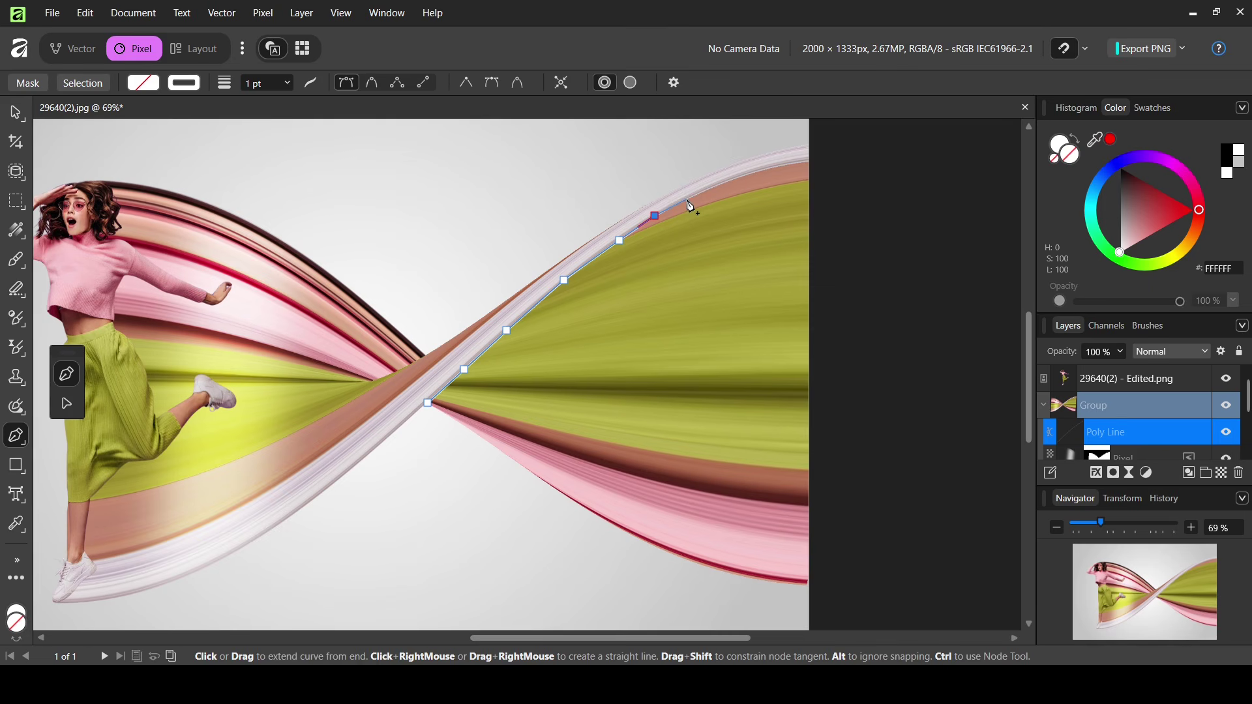
left_click(689, 198)
left_click(735, 178)
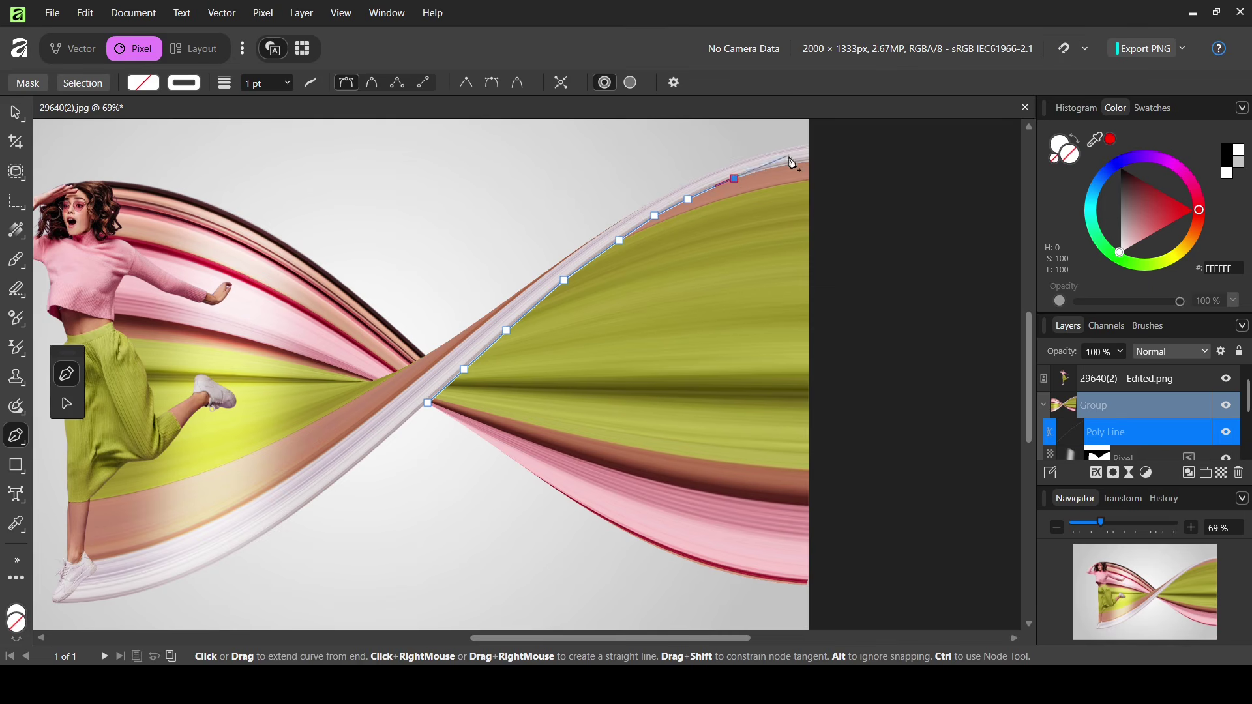
left_click(786, 164)
left_click(830, 164)
key("Escape")
left_click(853, 263)
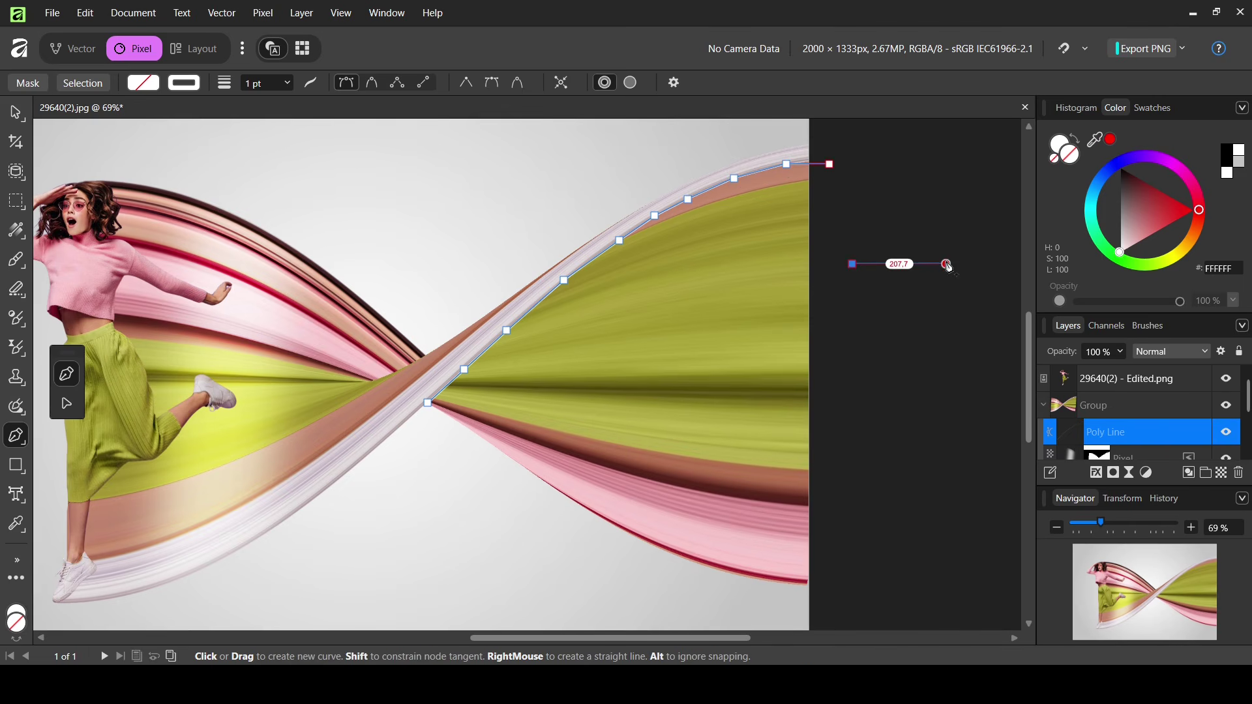
key("Escape")
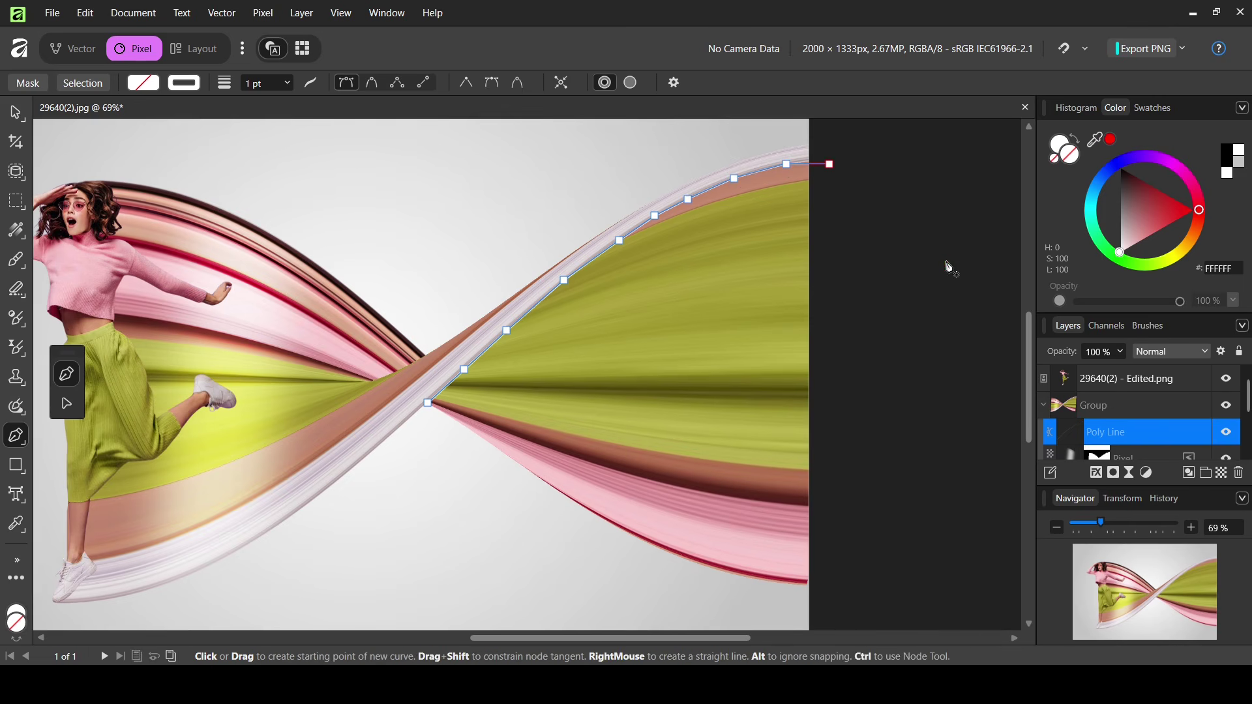
left_click(831, 165)
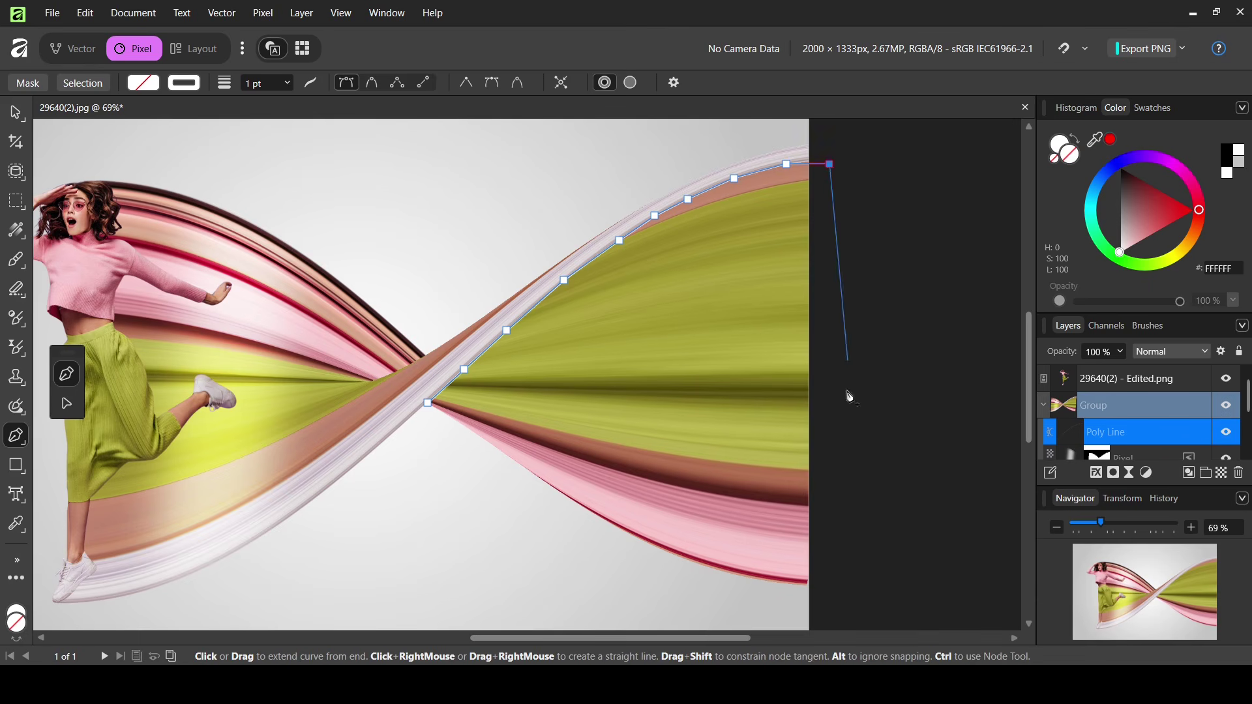
Close the path around the green and pink stripes back to the crossing point and convert it into a pixel selection
left_click(839, 552)
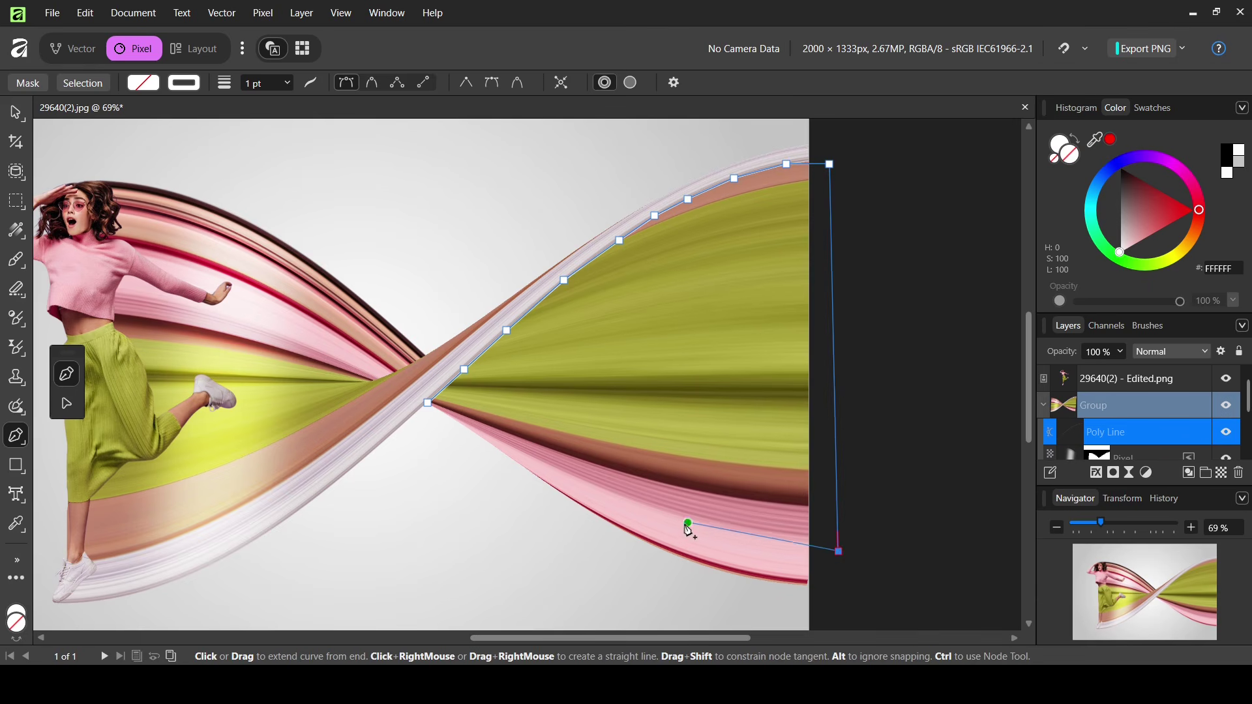
left_click(678, 524)
left_click(564, 494)
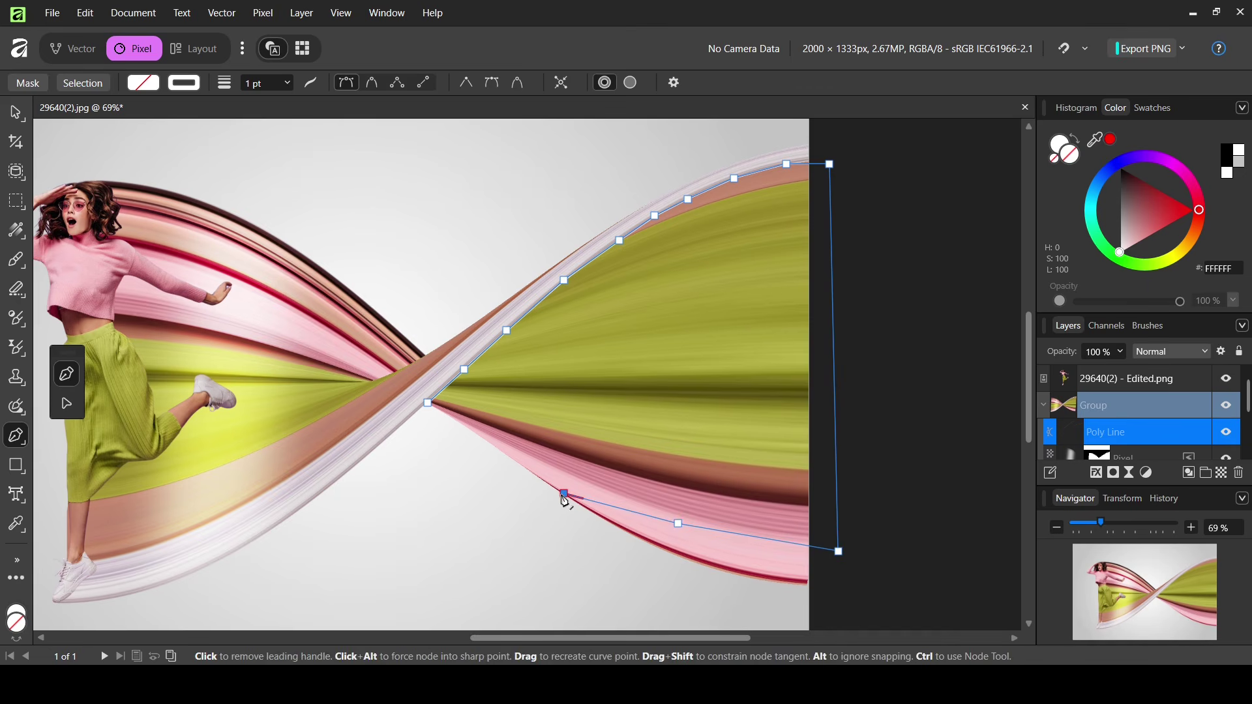
left_click(516, 459)
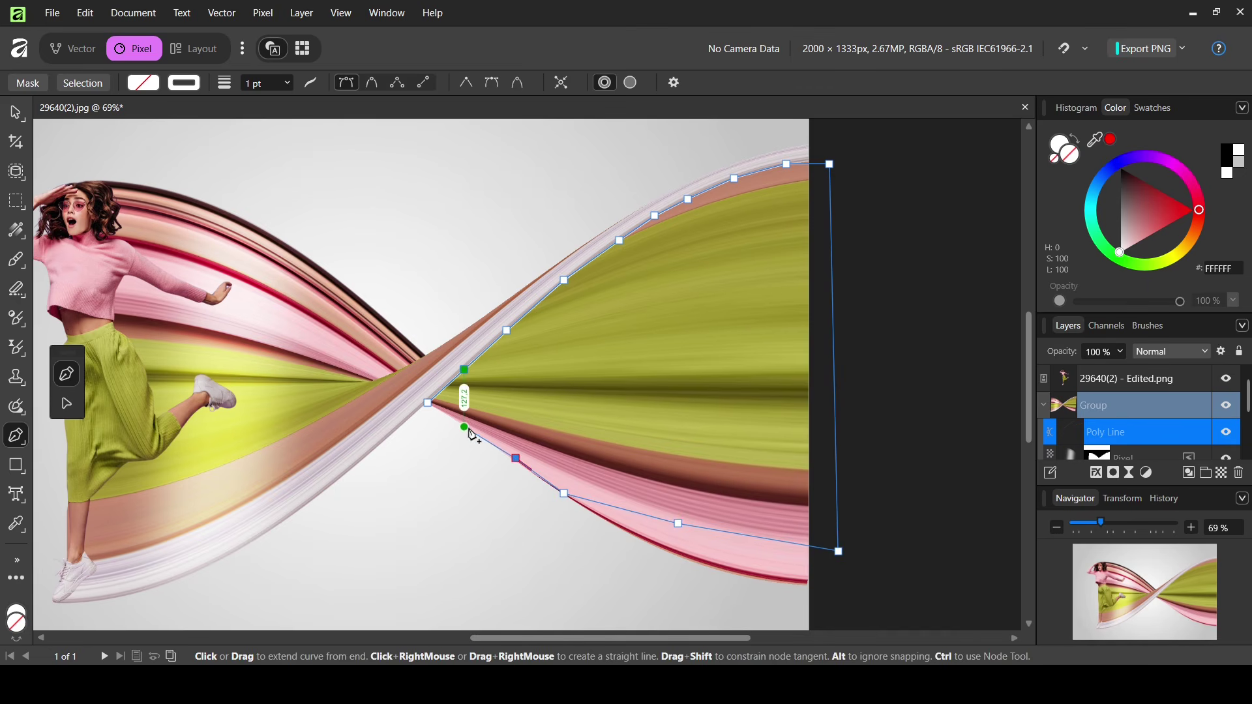
left_click(464, 427)
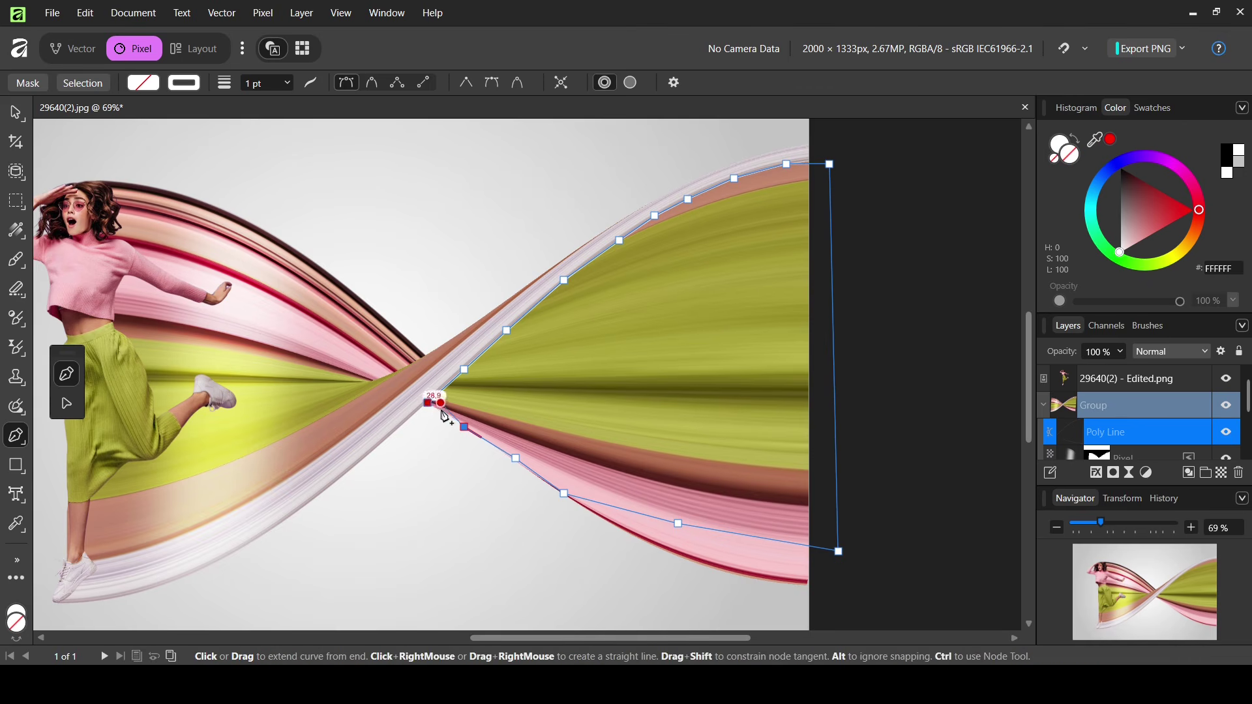
left_click(446, 413)
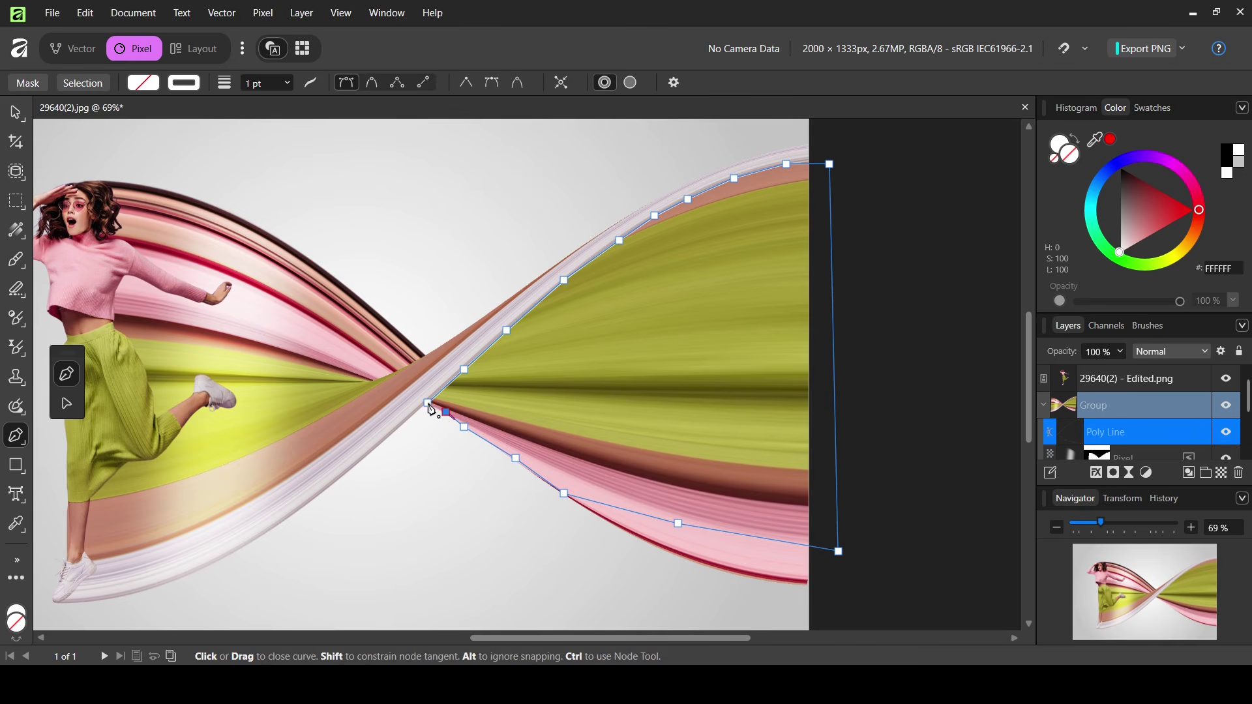
left_click(429, 404)
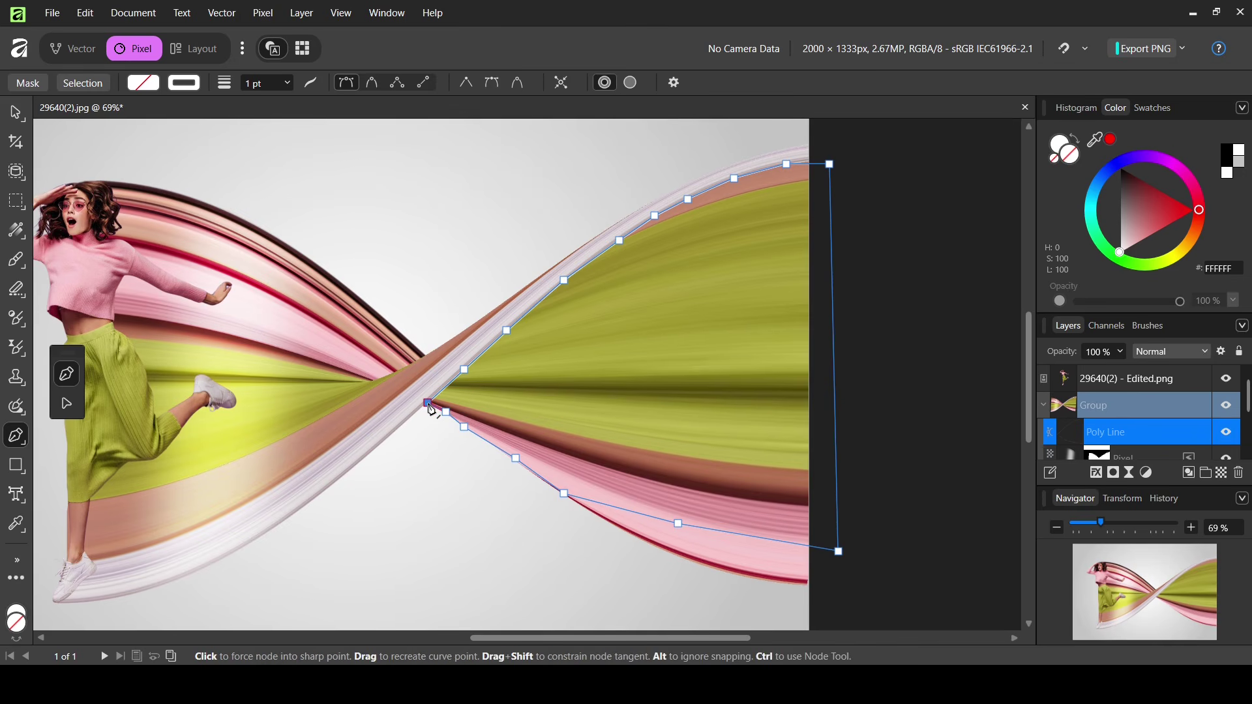
left_click(95, 86)
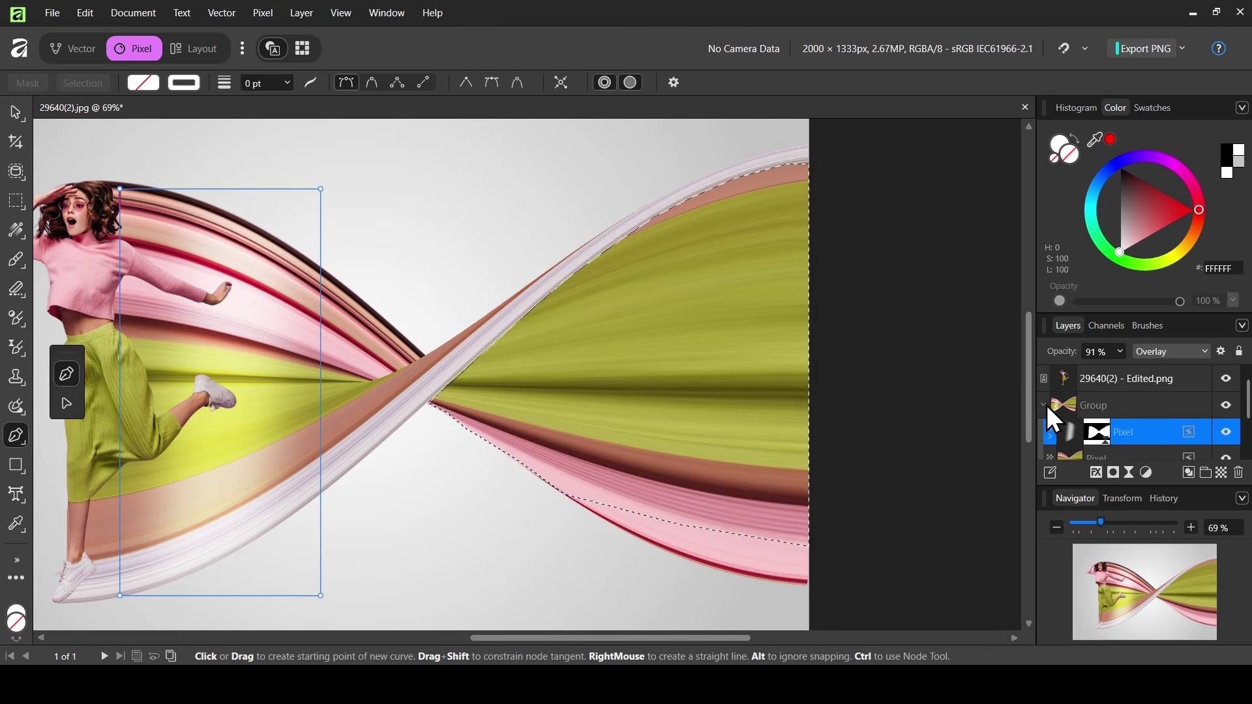
Add a new pixel layer inside the group and activate the Paint Brush Tool with black as the colour
left_click(1221, 474)
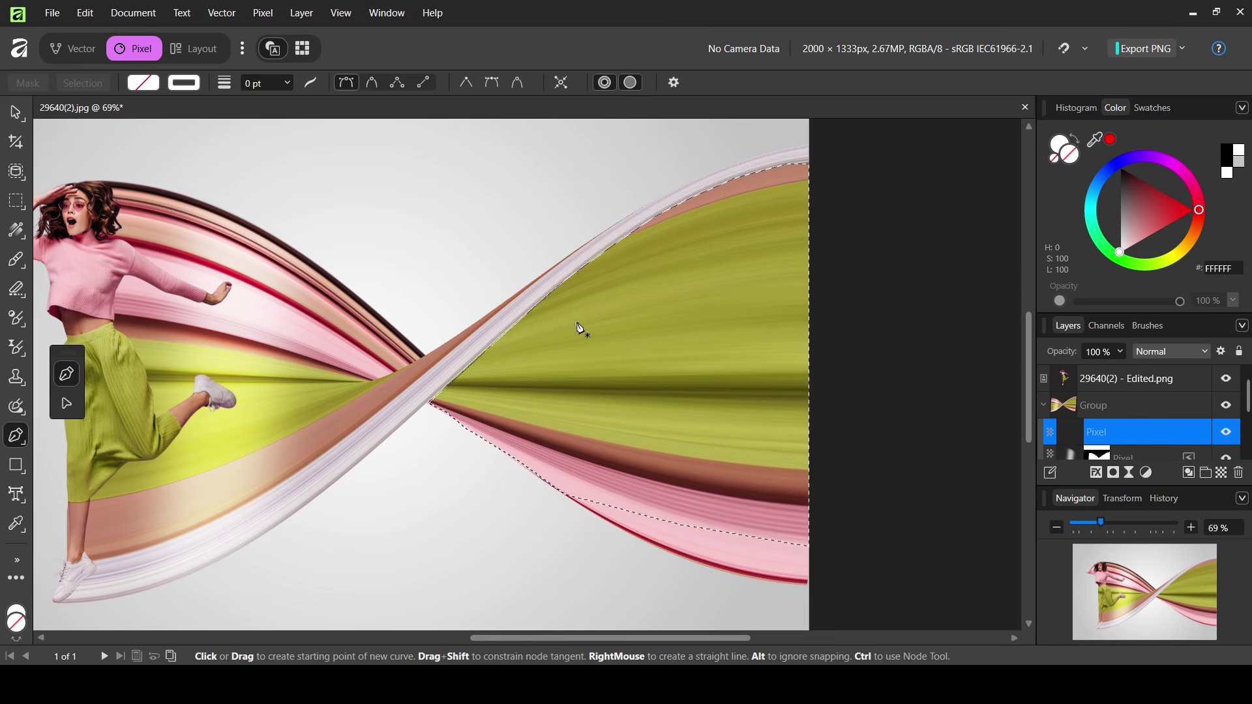
left_click(22, 264)
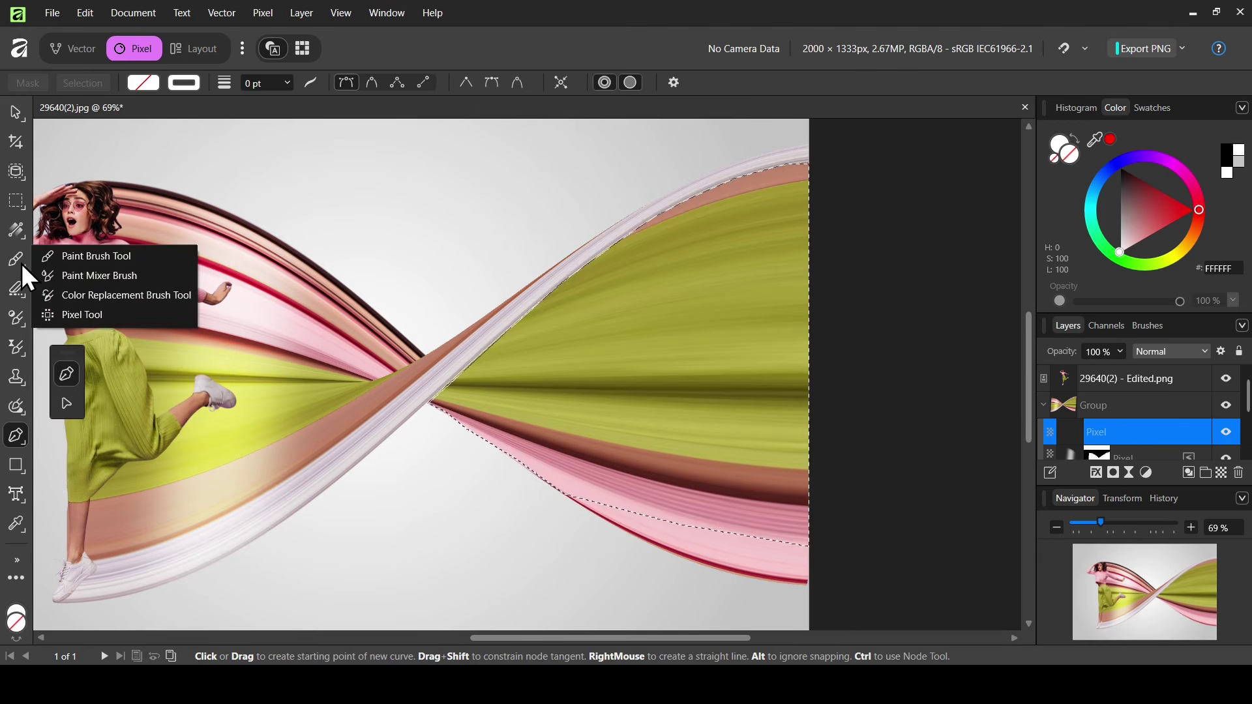
left_click(88, 256)
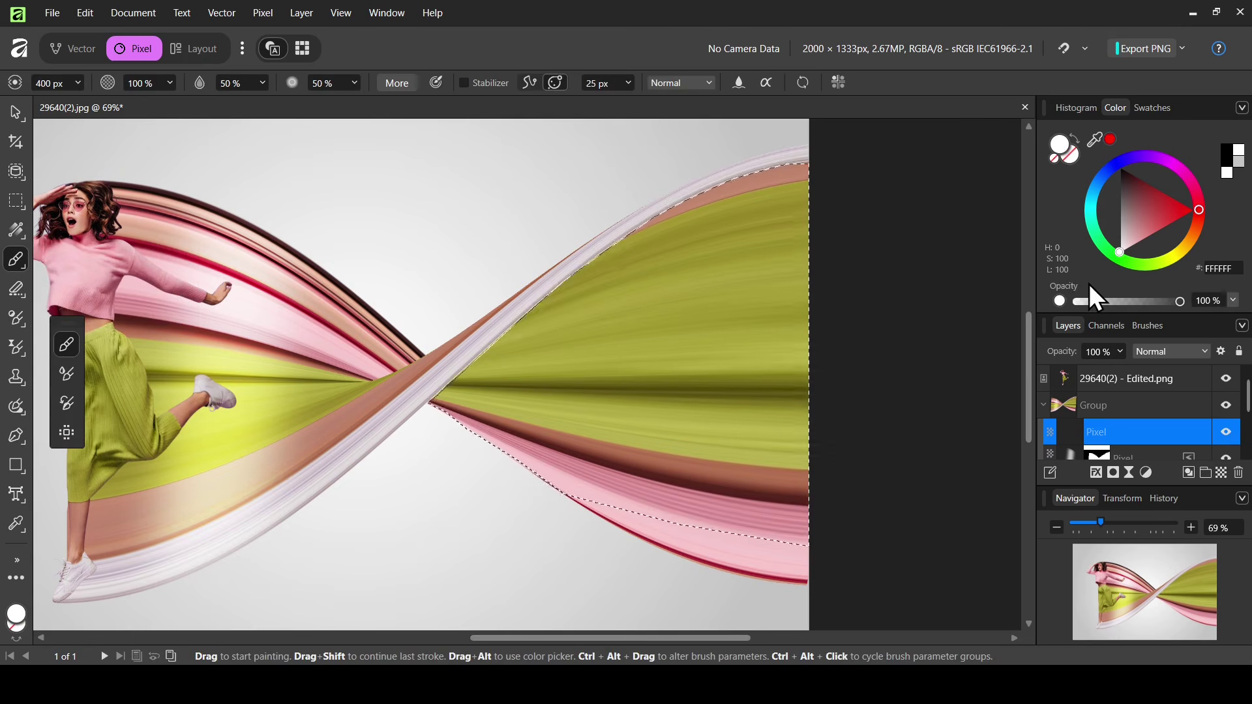
left_click_drag(1149, 221, 1096, 159)
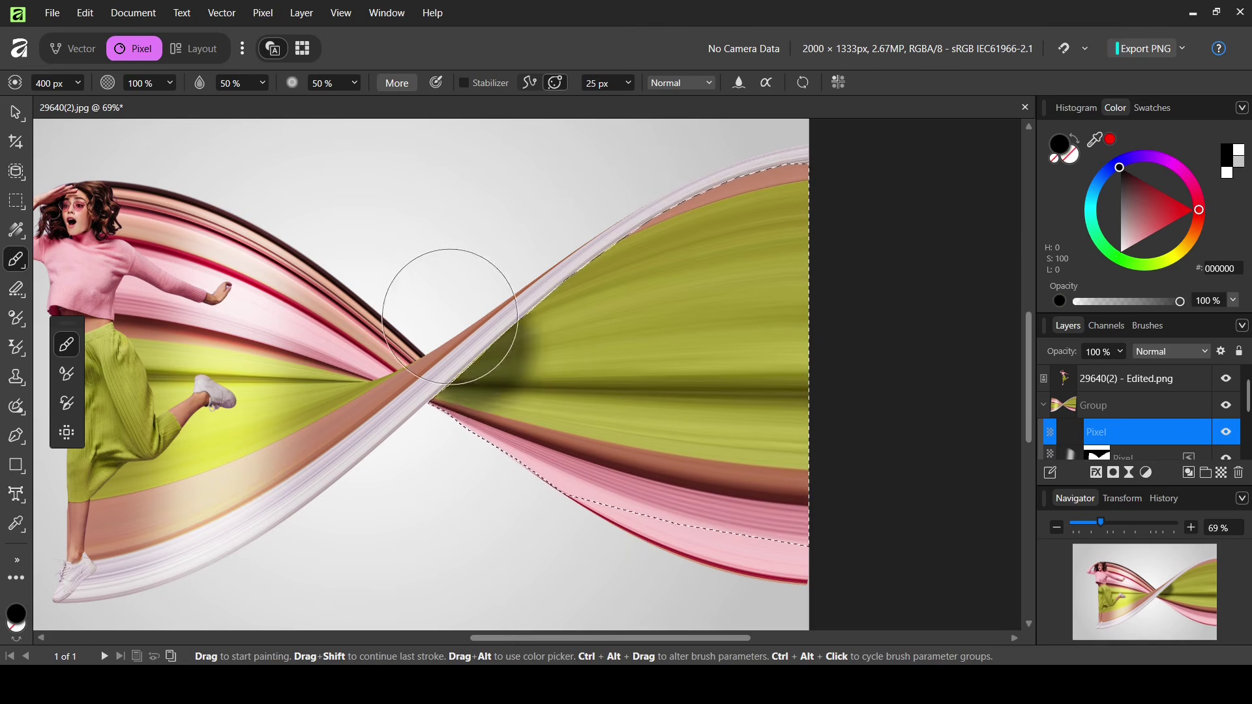
Set the brush's flow and hardness to 20% and paint a soft black shadow inside the selection along the white band's lower edge
left_click(232, 82)
type("20")
key("Return")
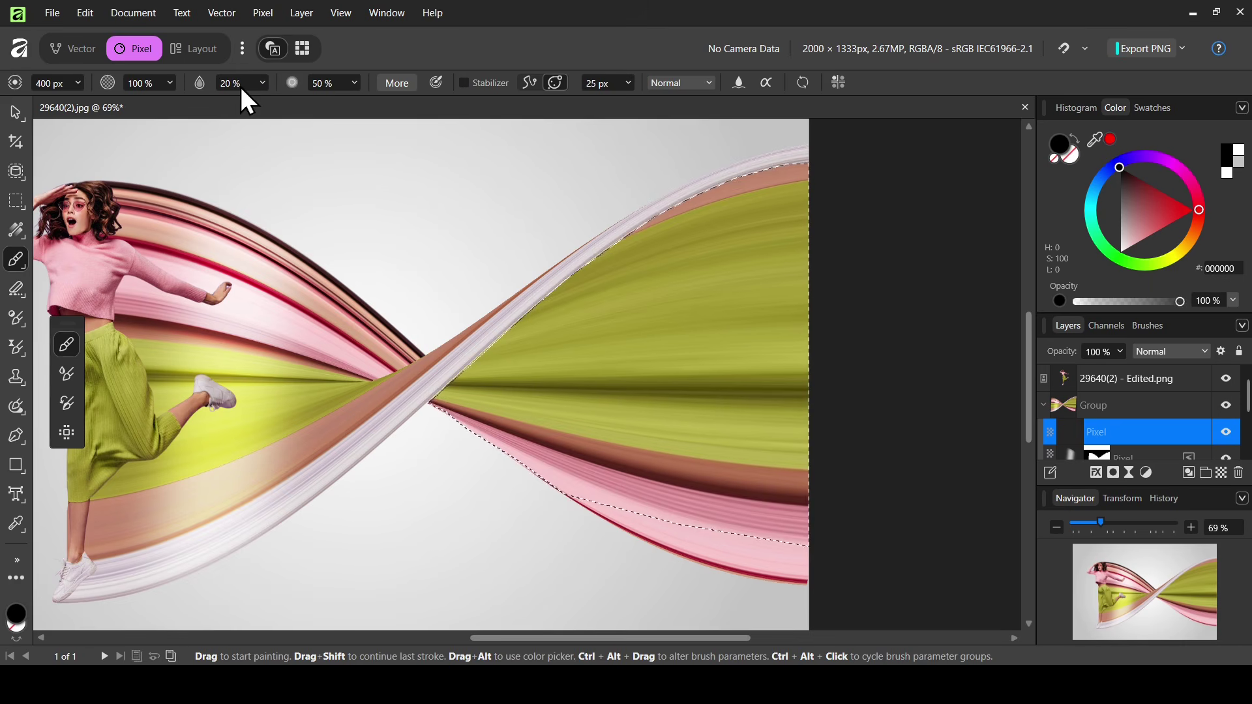
left_click(325, 83)
type("20")
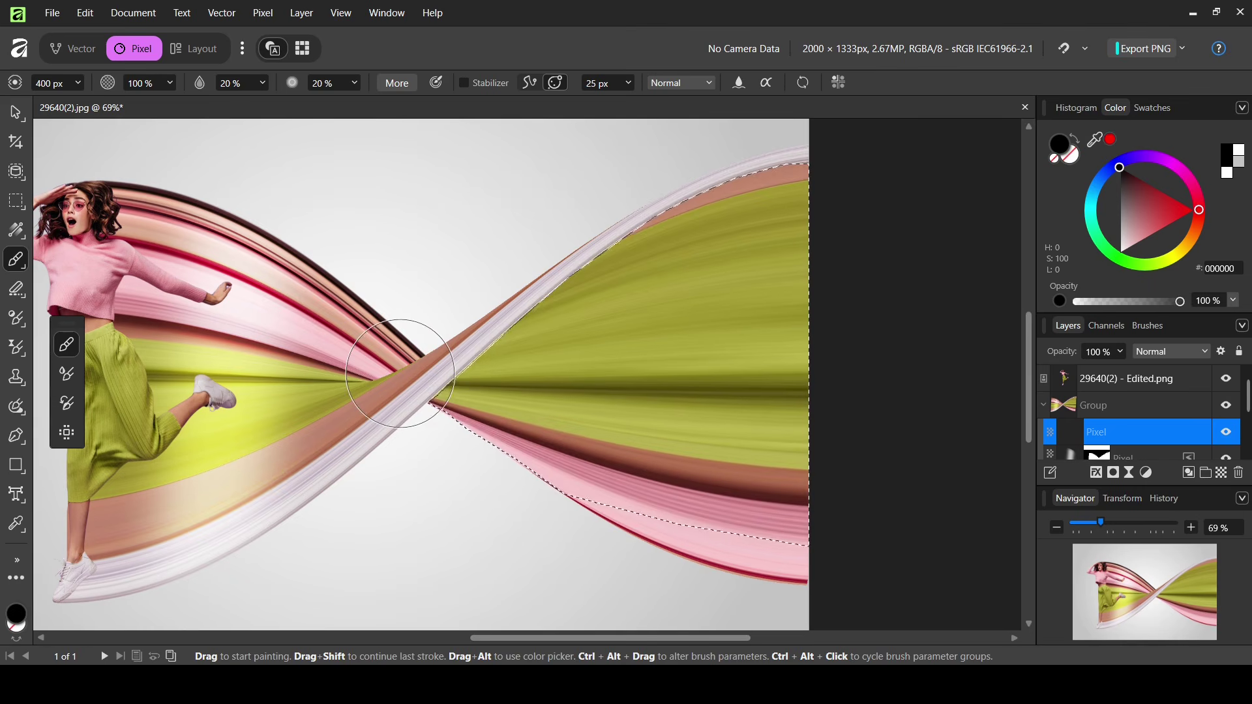
left_click_drag(399, 374, 811, 130)
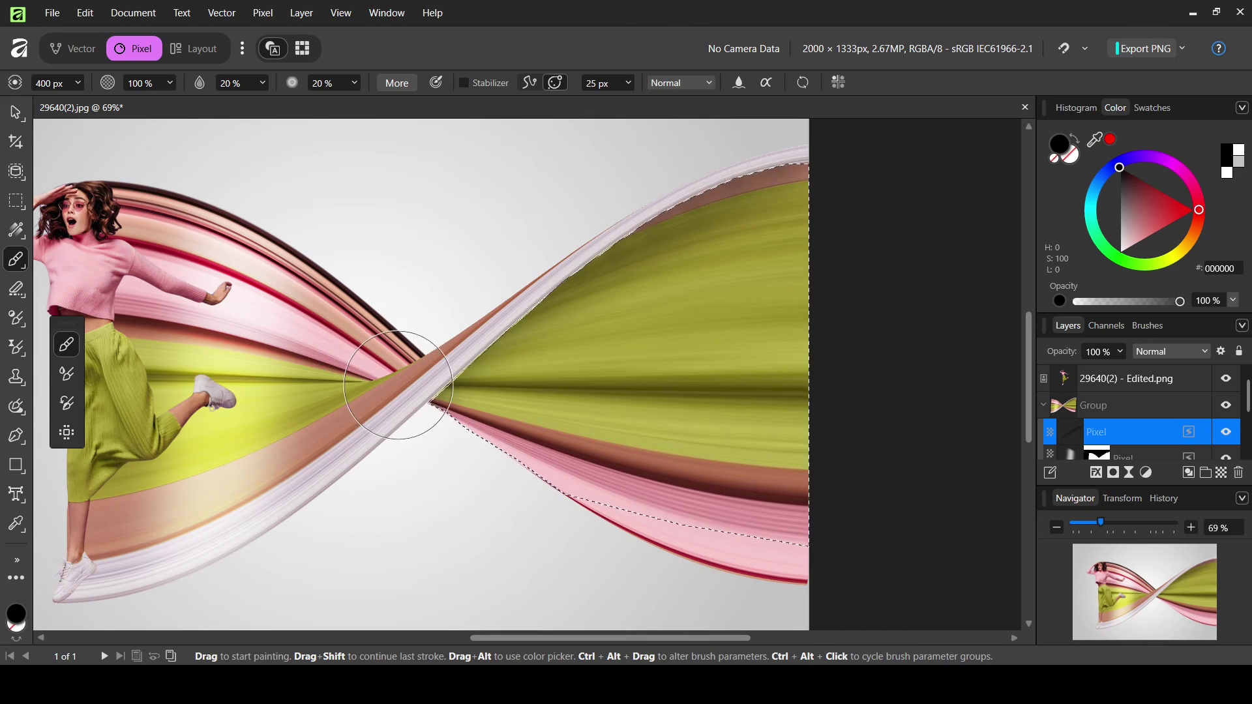
left_click(1090, 527)
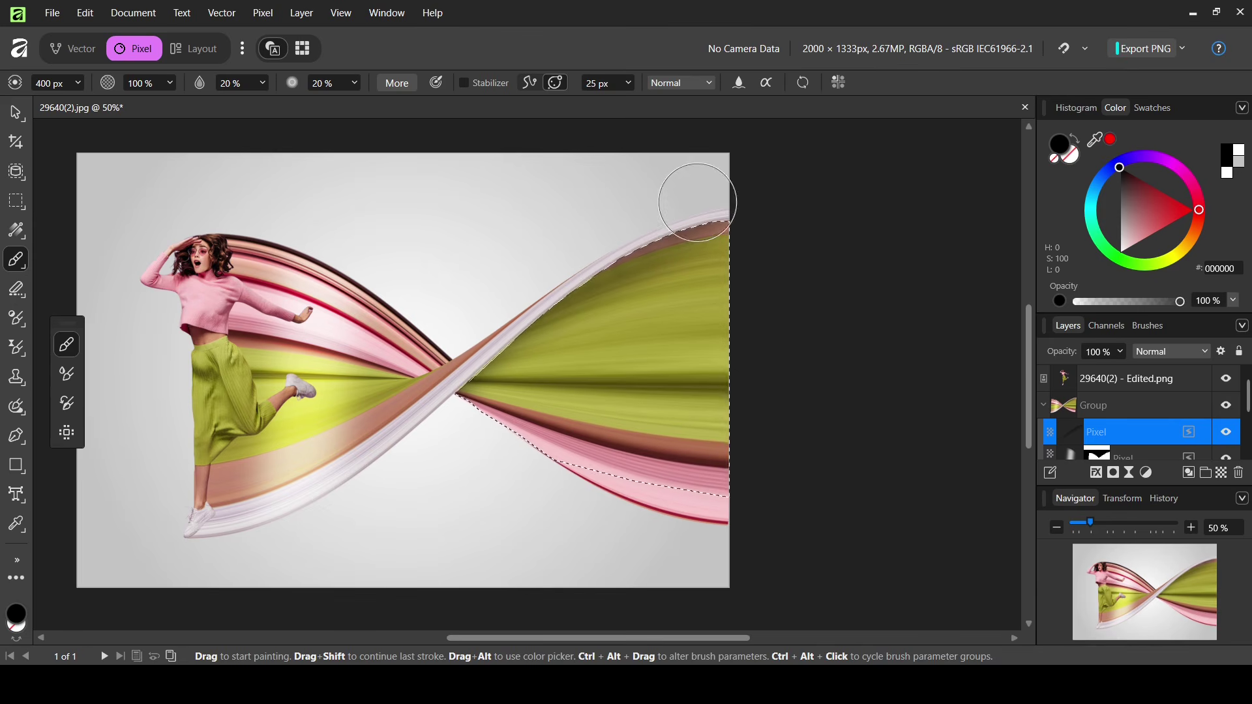
Paint a soft black shadow on the green stripes near the canvas's right edge and clear the pixel selection
left_click_drag(652, 320, 707, 316)
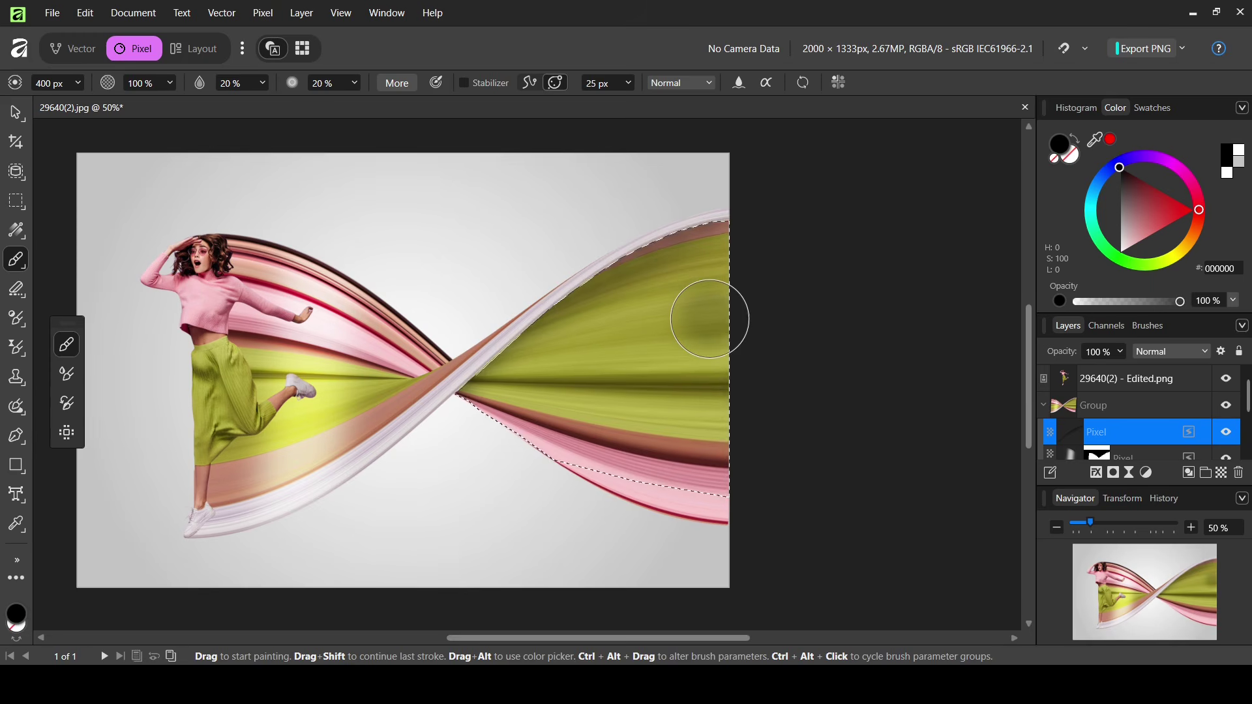
scroll(670, 414, "left", 2)
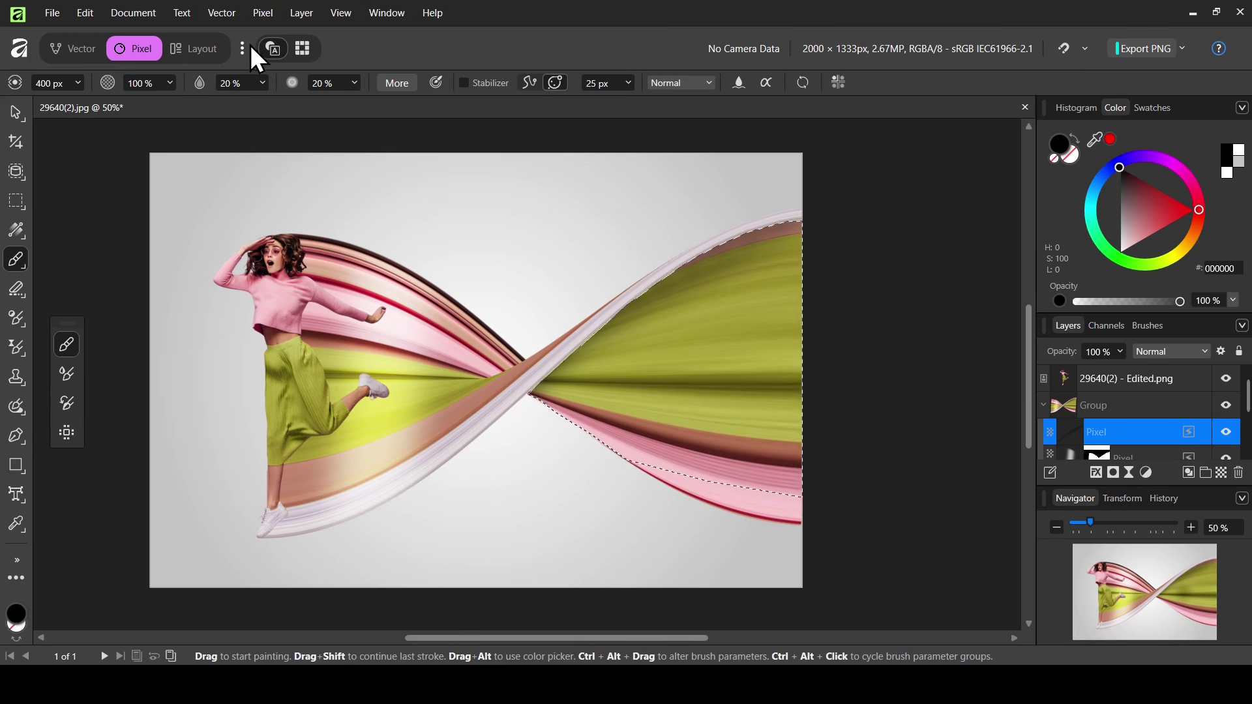
left_click(256, 12)
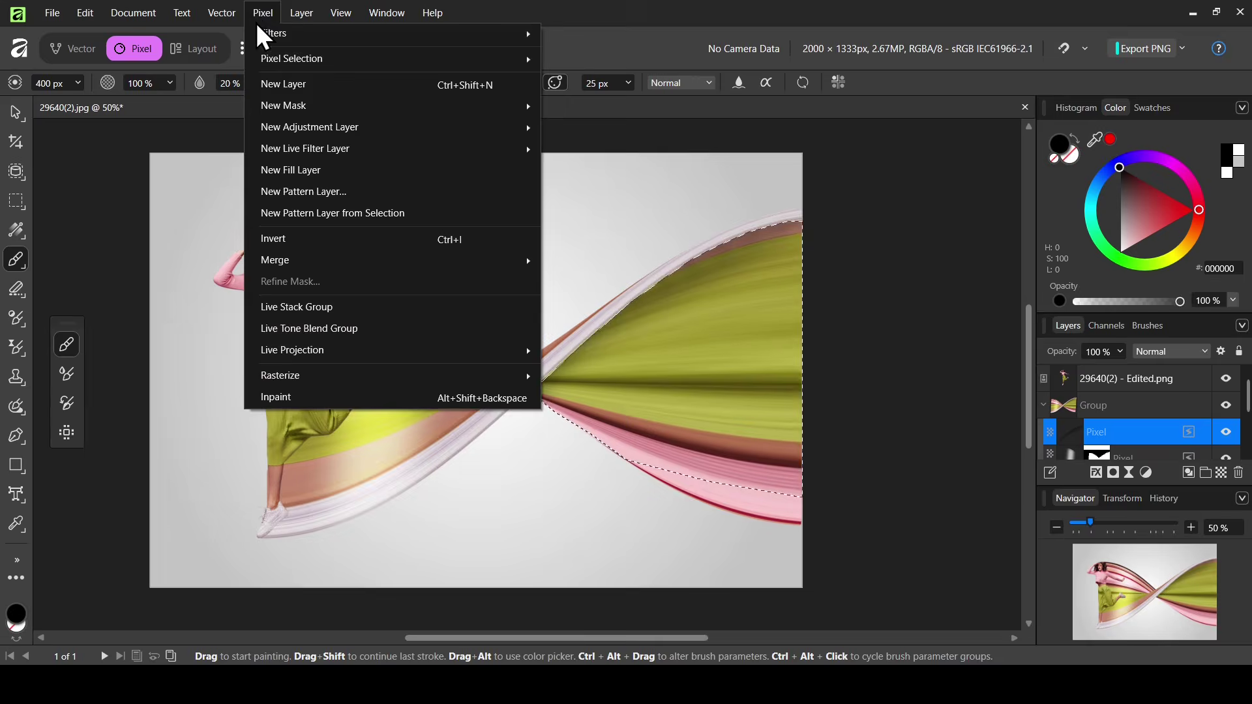
mouse_move(287, 58)
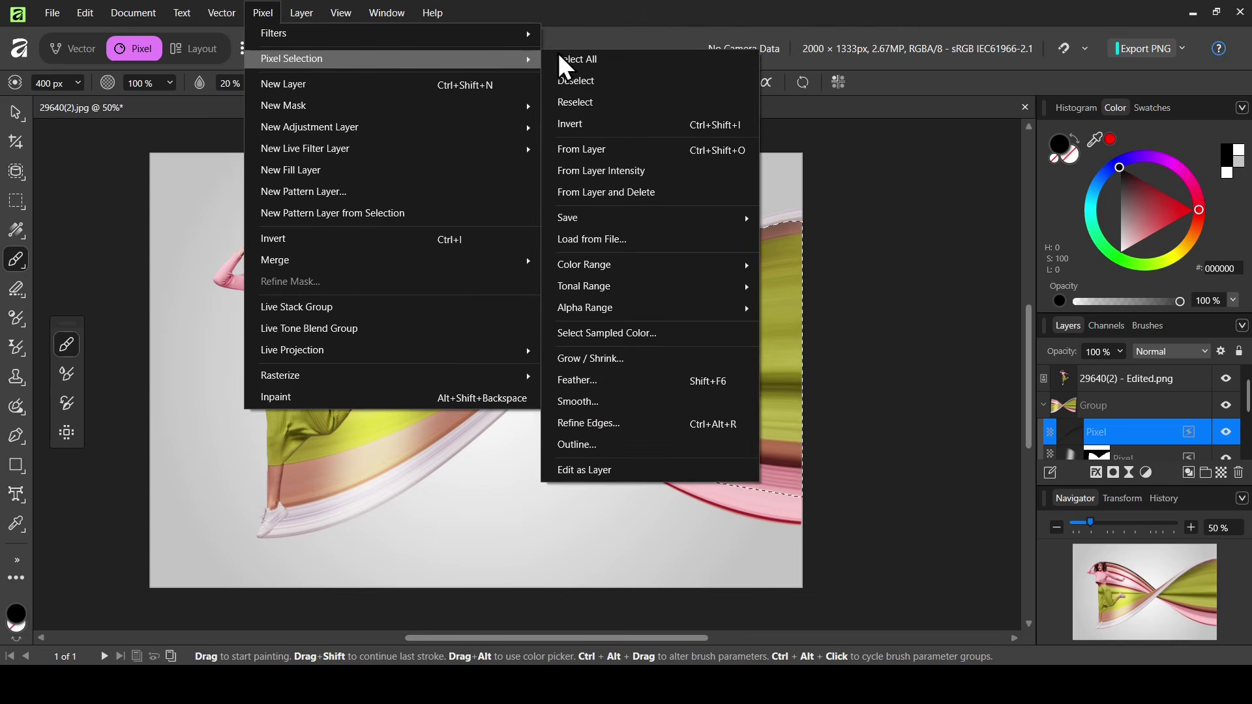
left_click(625, 78)
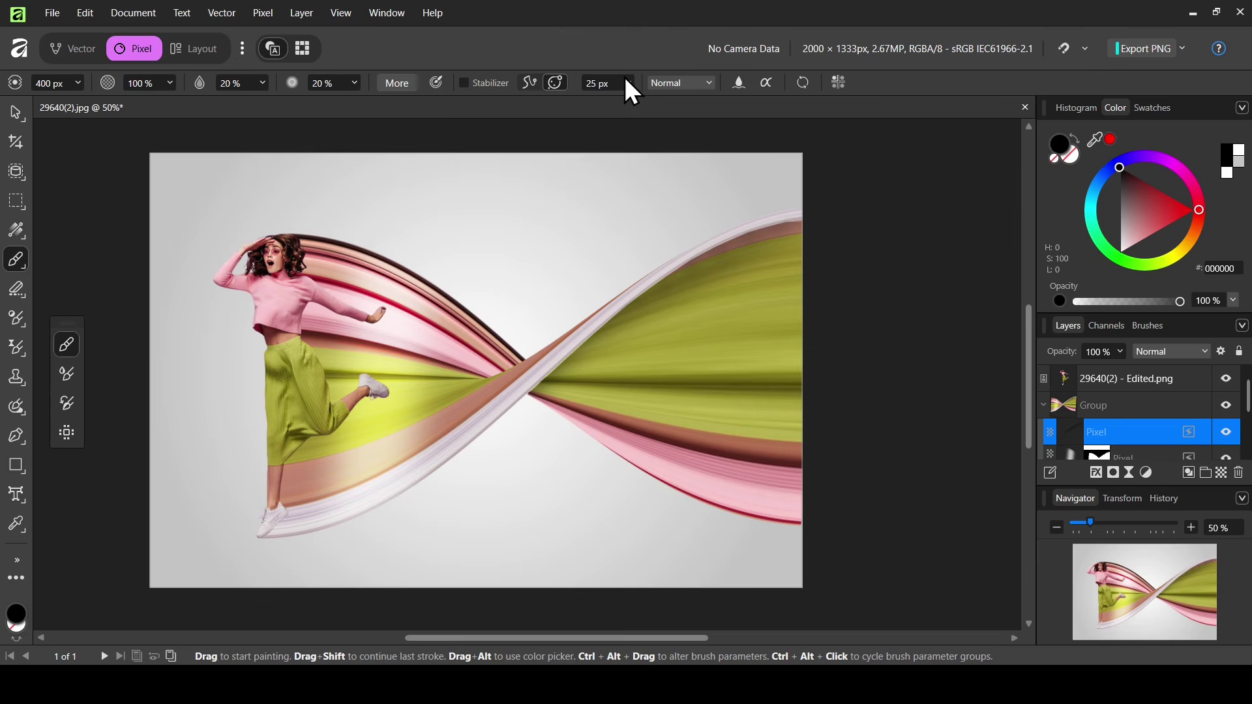
Collapse the ribbon group and compare the image with the group and the cut-out woman's layer hidden and shown
left_click(1044, 405)
left_click(1239, 406)
left_click(1238, 405)
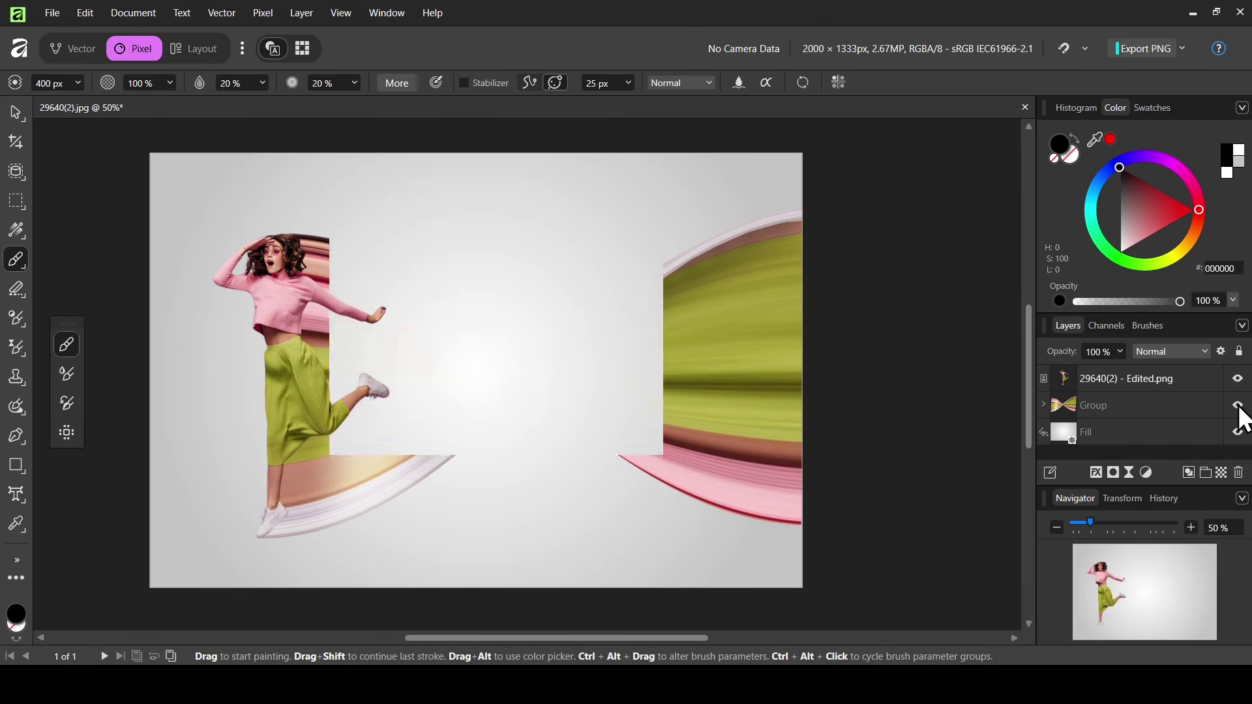
left_click(1238, 406)
left_click(1240, 406)
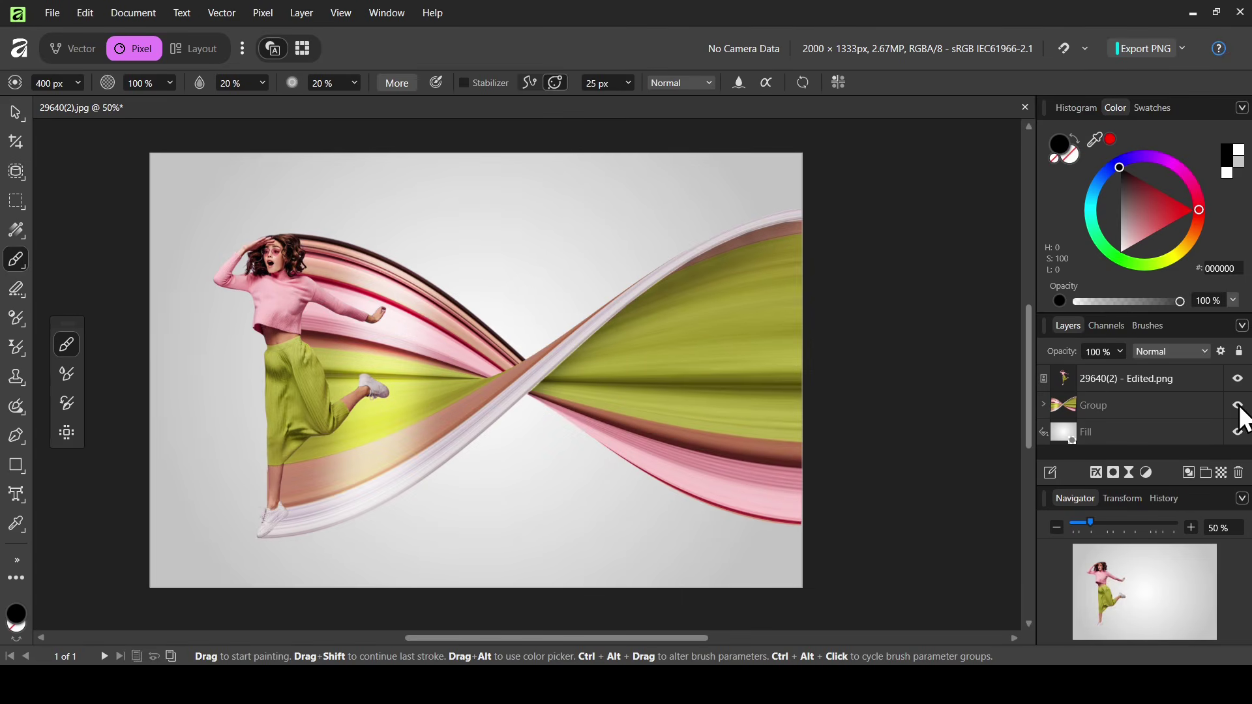
left_click(1239, 381)
left_click(1239, 381)
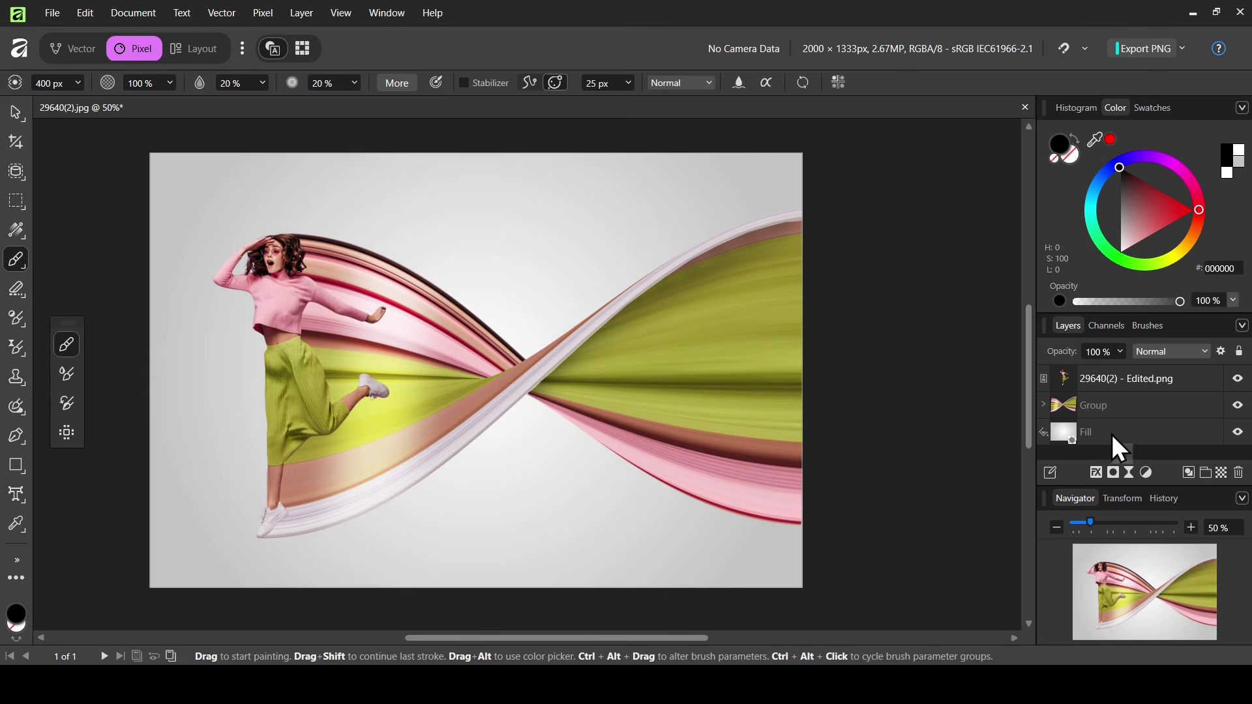
mouse_move(292, 314)
left_mouse_down()
mouse_move(319, 347)
mouse_move(304, 307)
mouse_move(393, 325)
mouse_move(305, 317)
mouse_move(327, 307)
mouse_move(301, 275)
mouse_move(278, 271)
mouse_move(346, 288)
left_mouse_up()
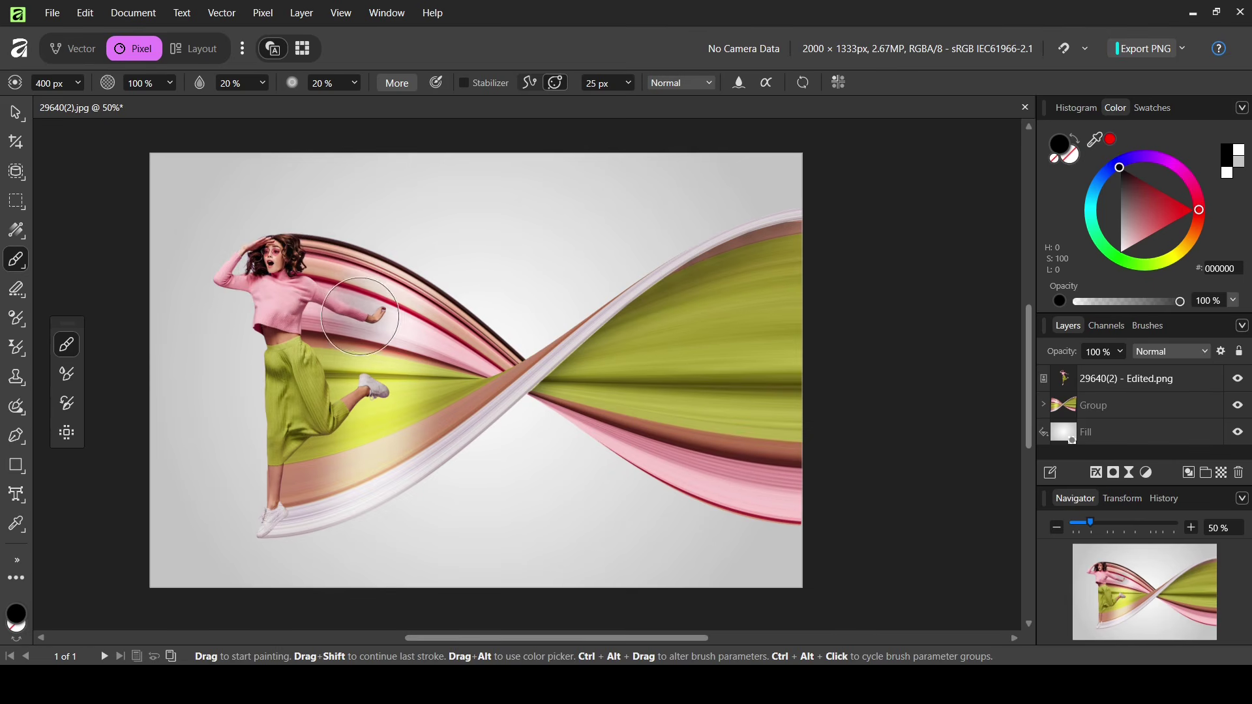
Duplicate the cut-out woman's layer and give the lower copy an outer shadow with a 32.6 px radius and 5.5 px offset
left_click(1107, 372)
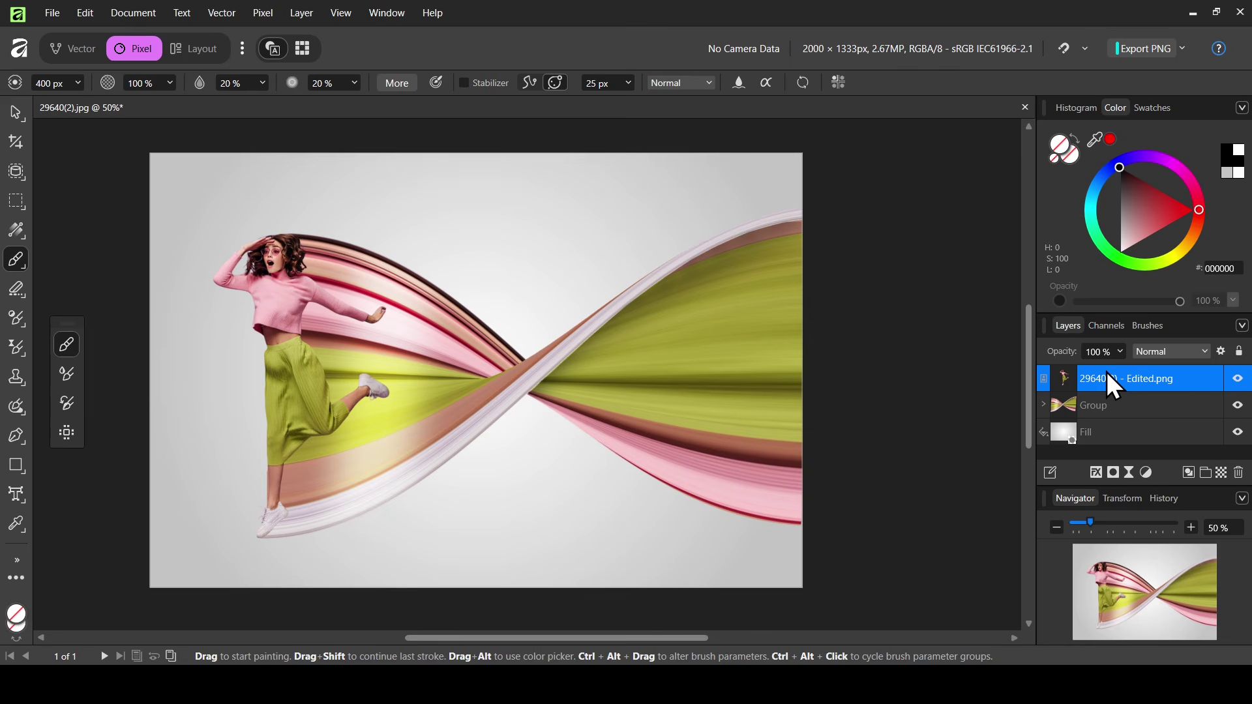
key("ctrl+j")
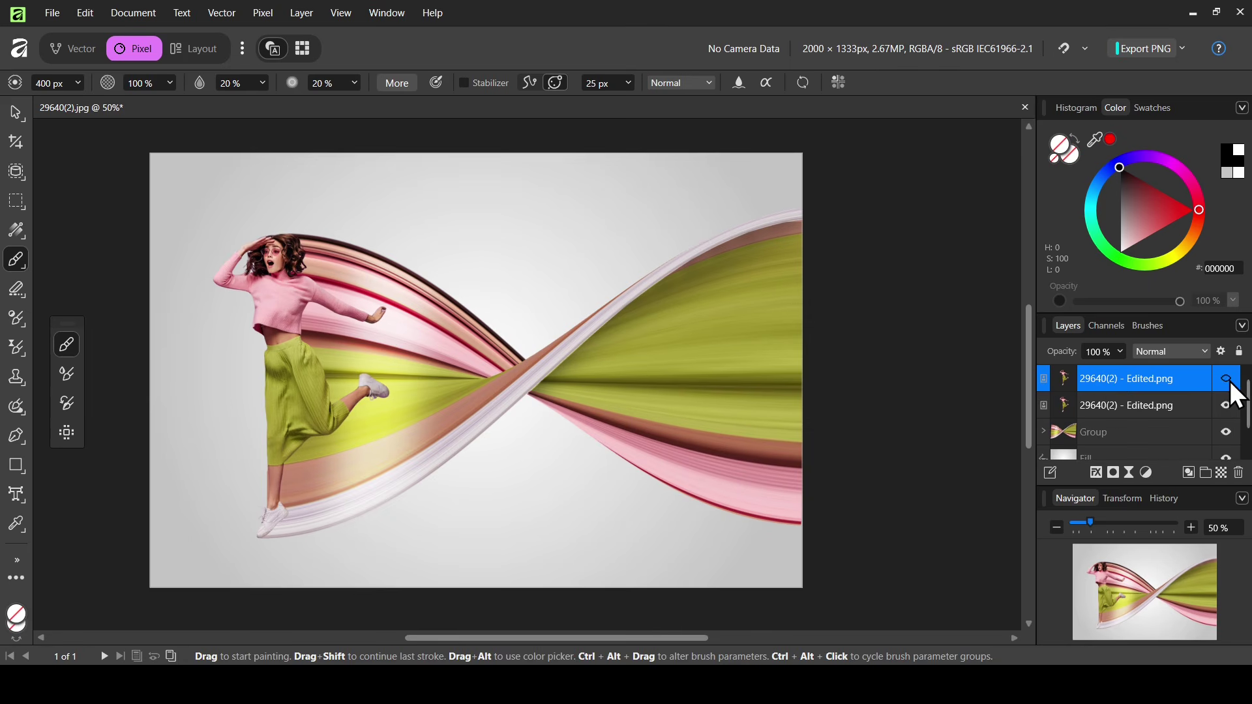
left_click(1107, 408)
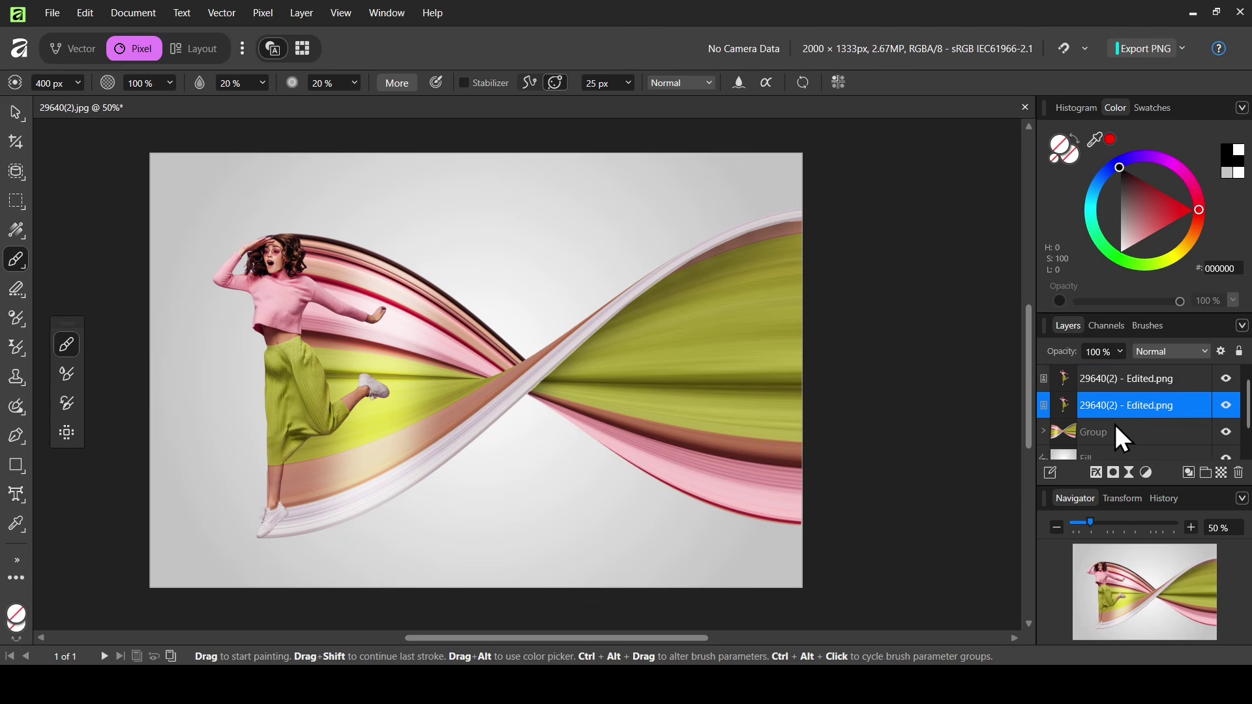
left_click(1096, 475)
left_click(579, 312)
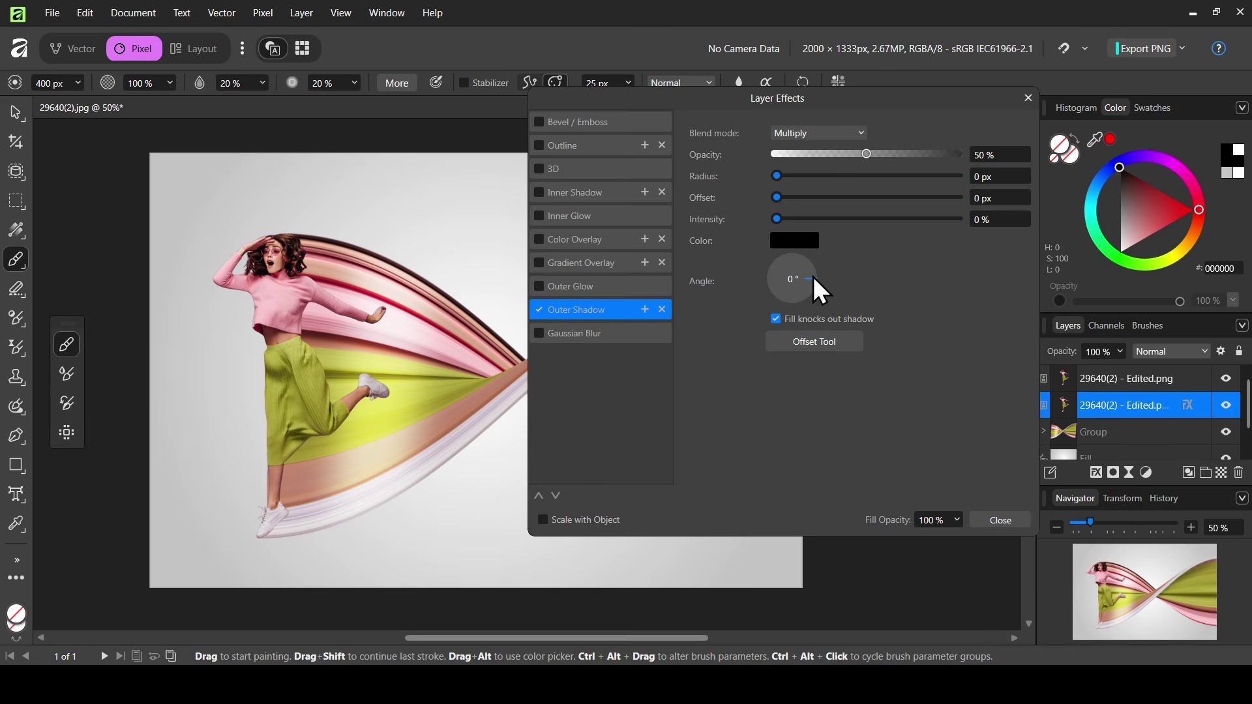
left_click_drag(782, 179, 858, 179)
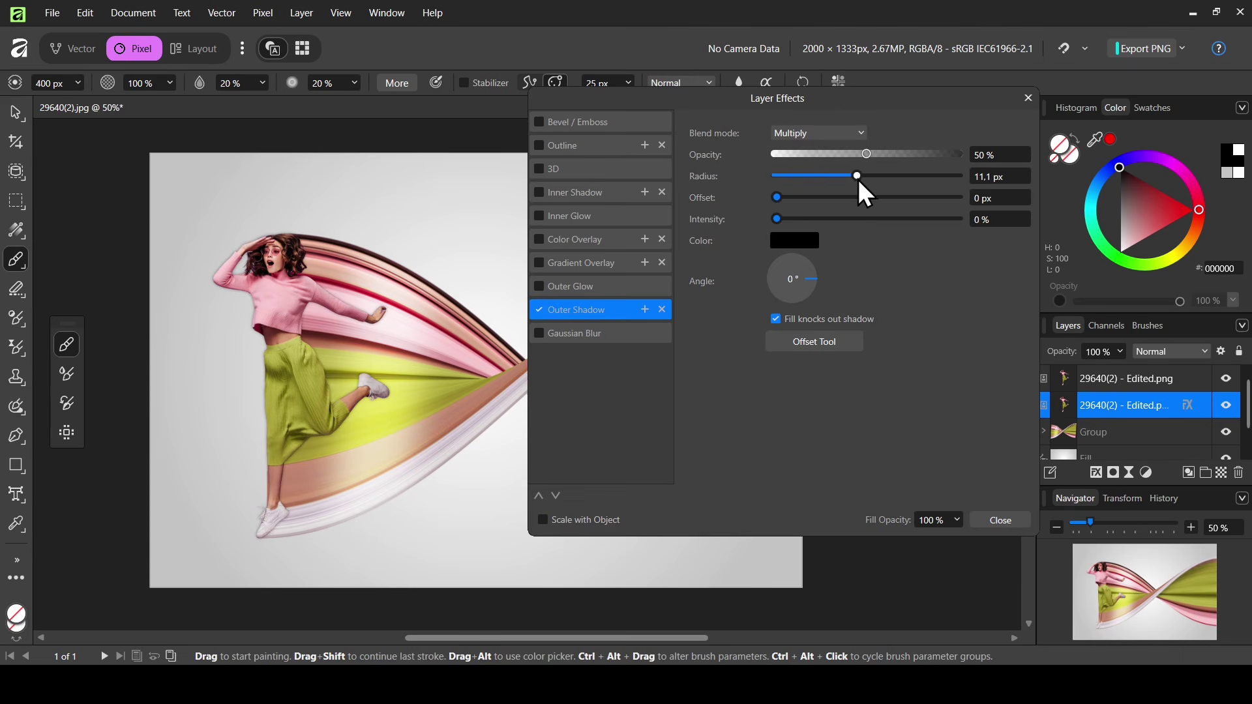
left_click_drag(777, 197, 853, 197)
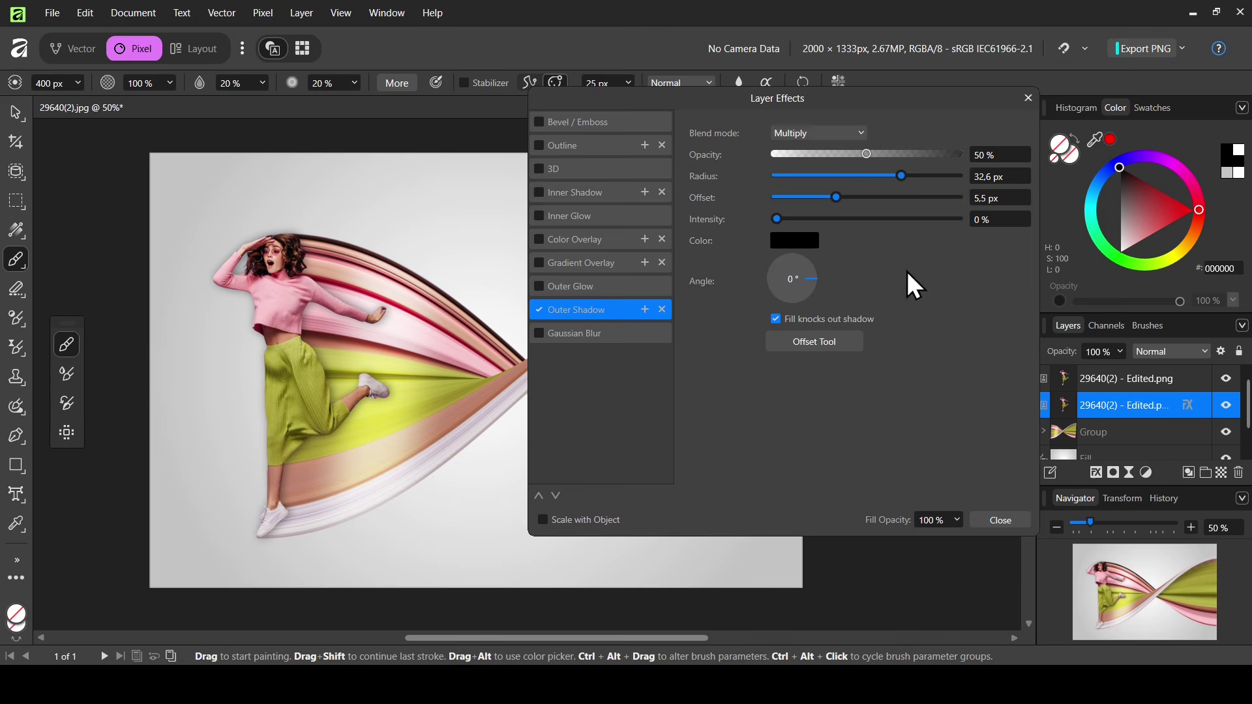
left_click(1030, 98)
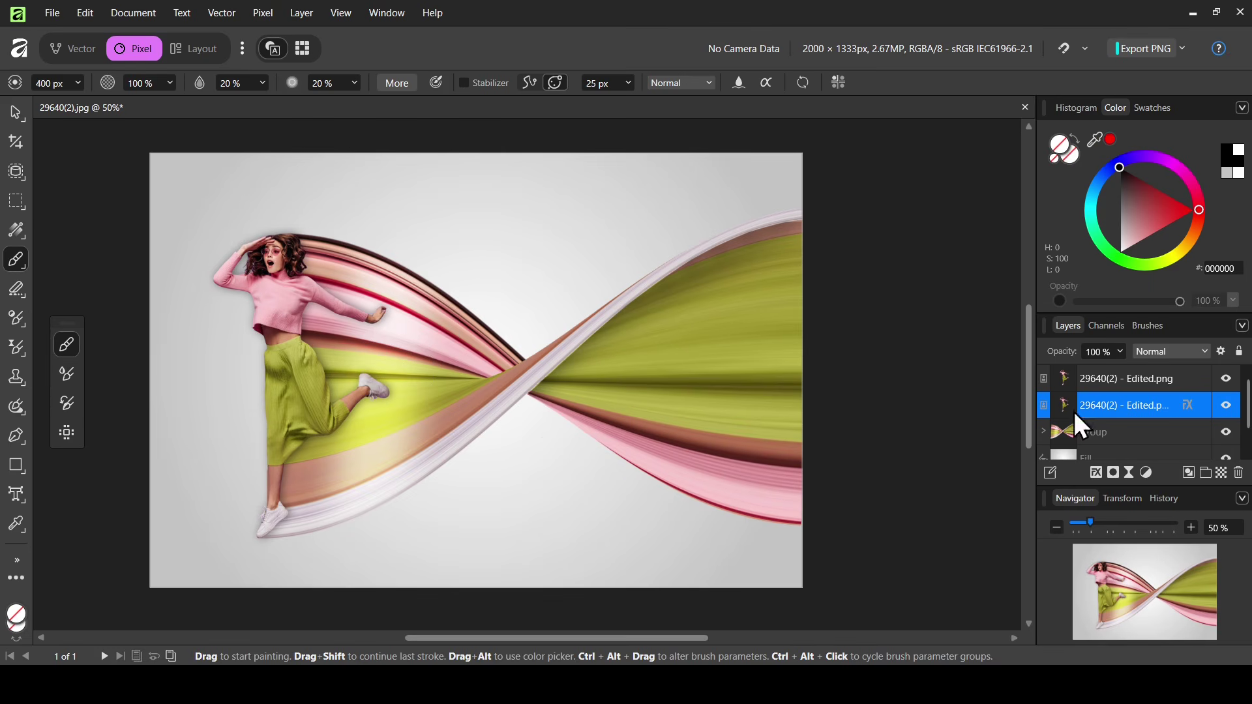
Load the ribbon group's outline as a pixel selection
left_click(1067, 436)
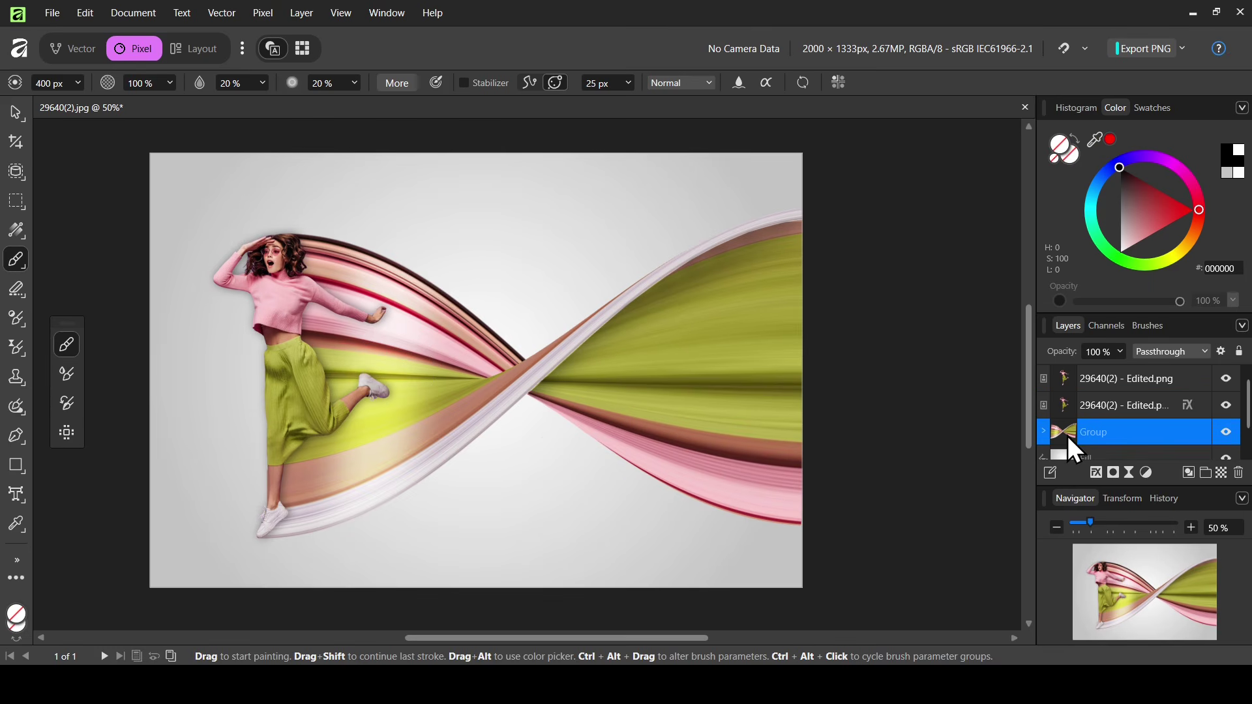
left_click(1227, 434)
left_click(1227, 433)
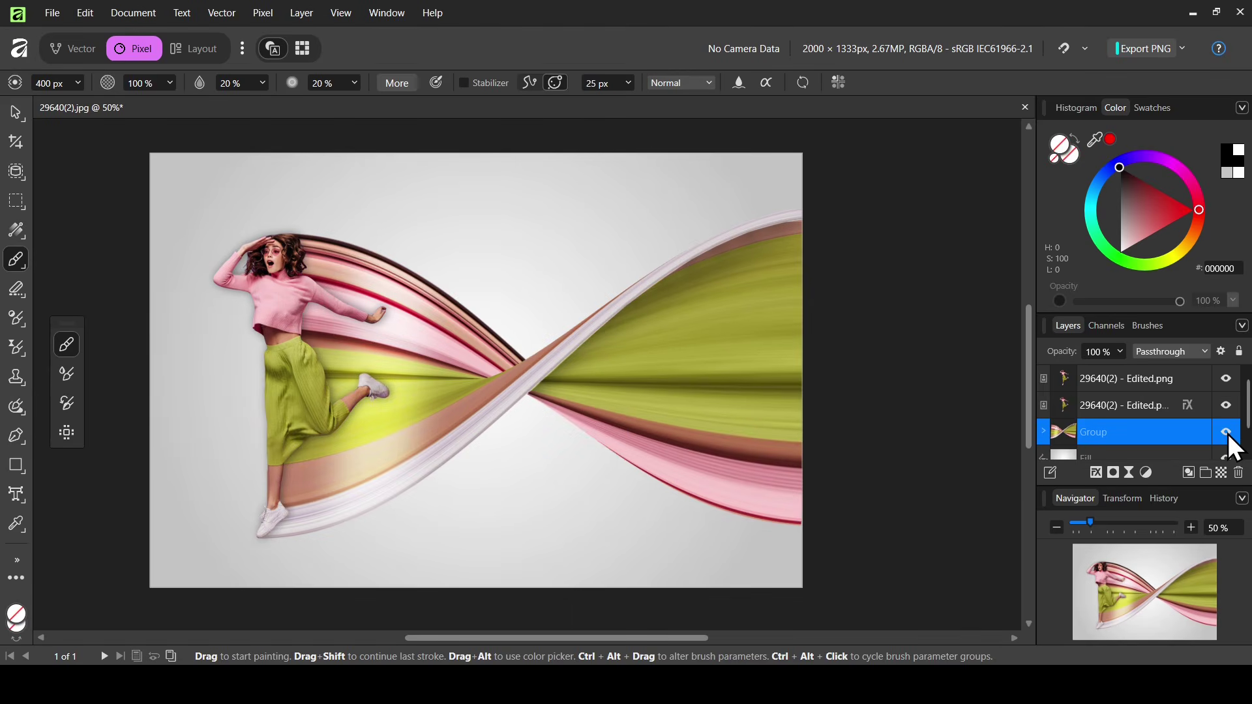
left_click(1072, 429, "ctrl")
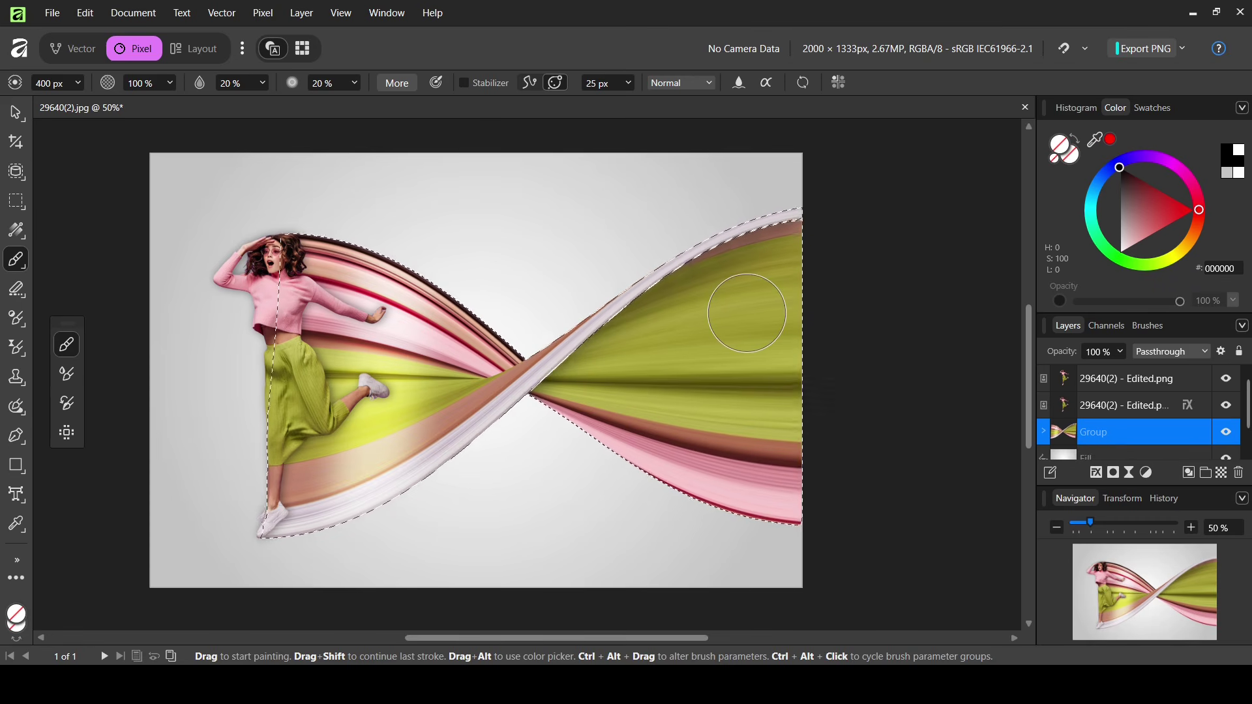
Mask the shadowed lower copy of the woman's layer with the ribbon selection and deselect
left_click(1139, 406)
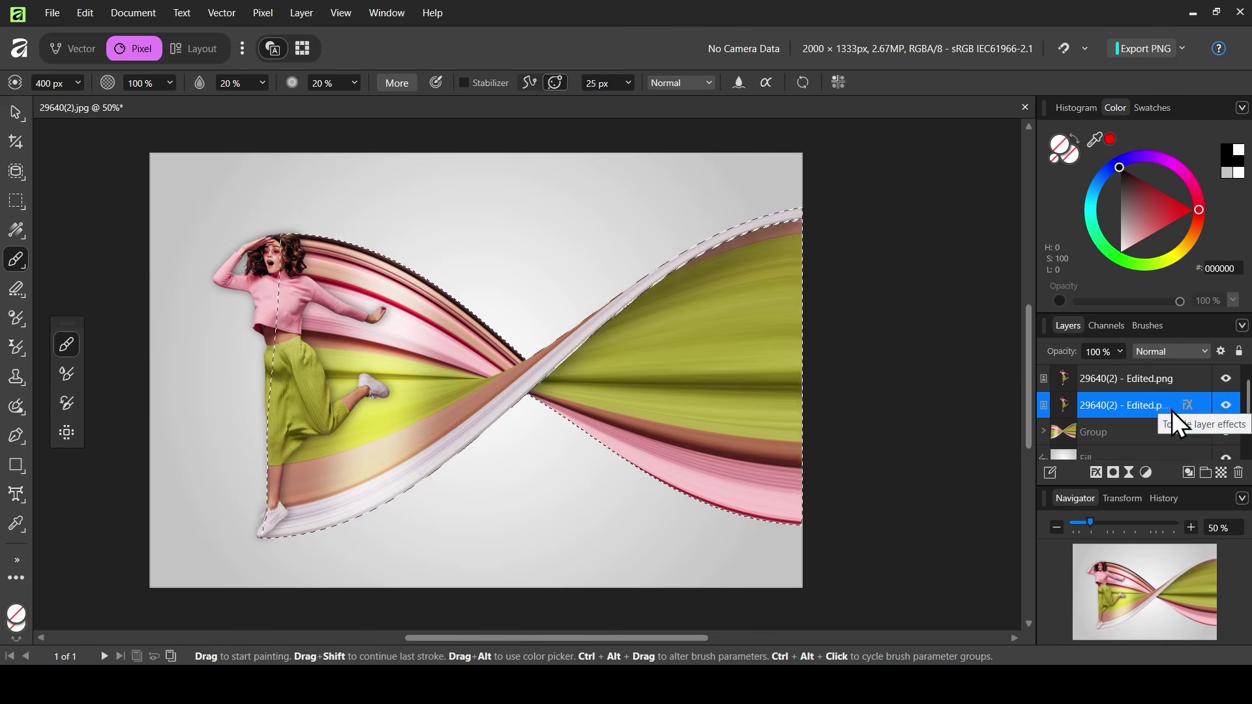
left_click(1113, 474)
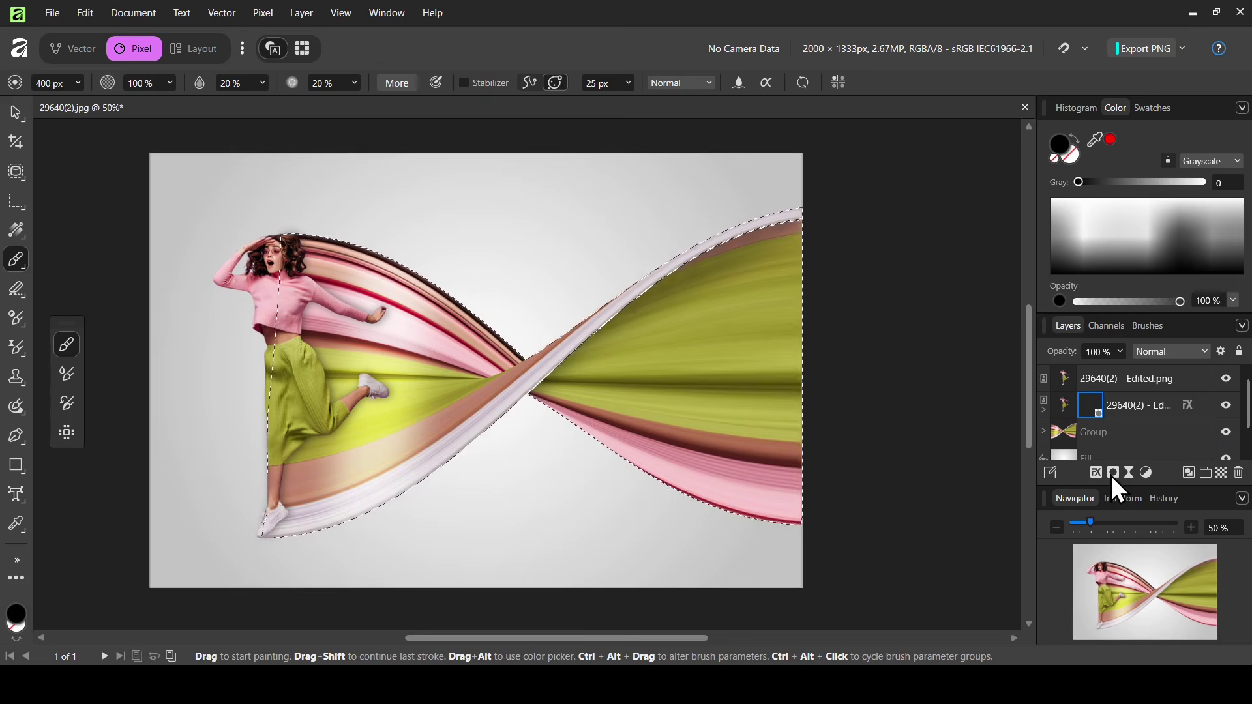
left_click(269, 19)
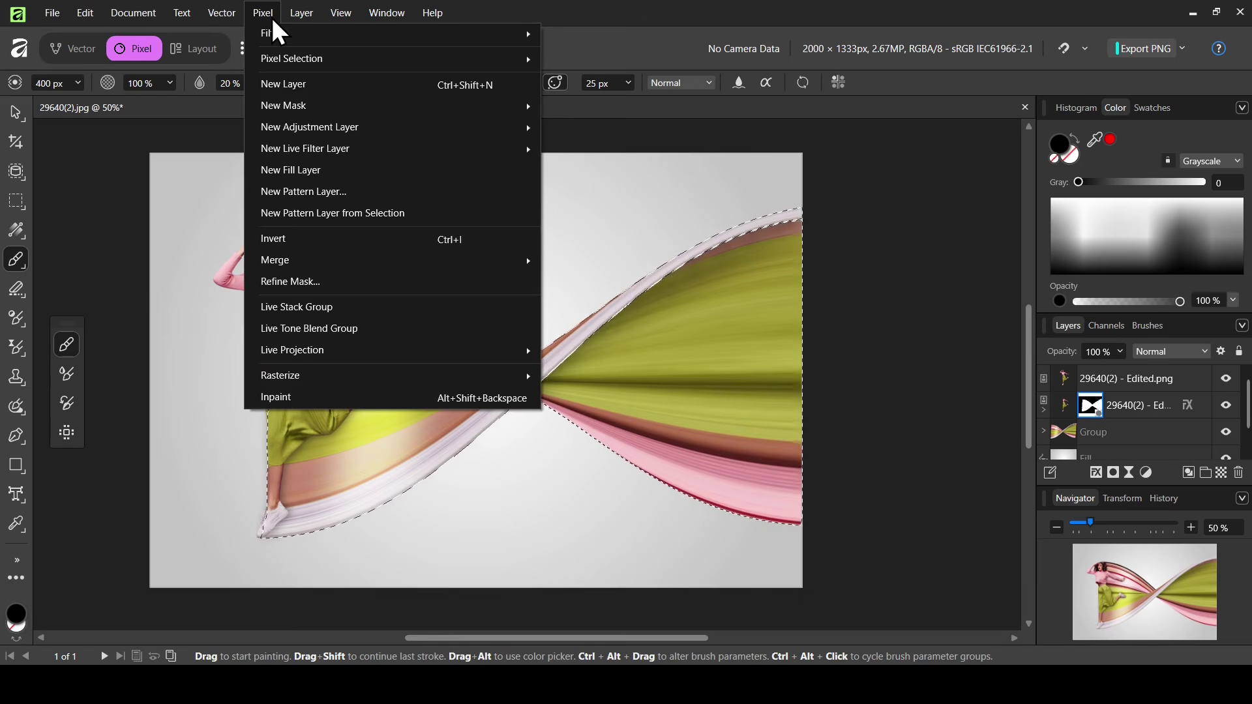
mouse_move(339, 58)
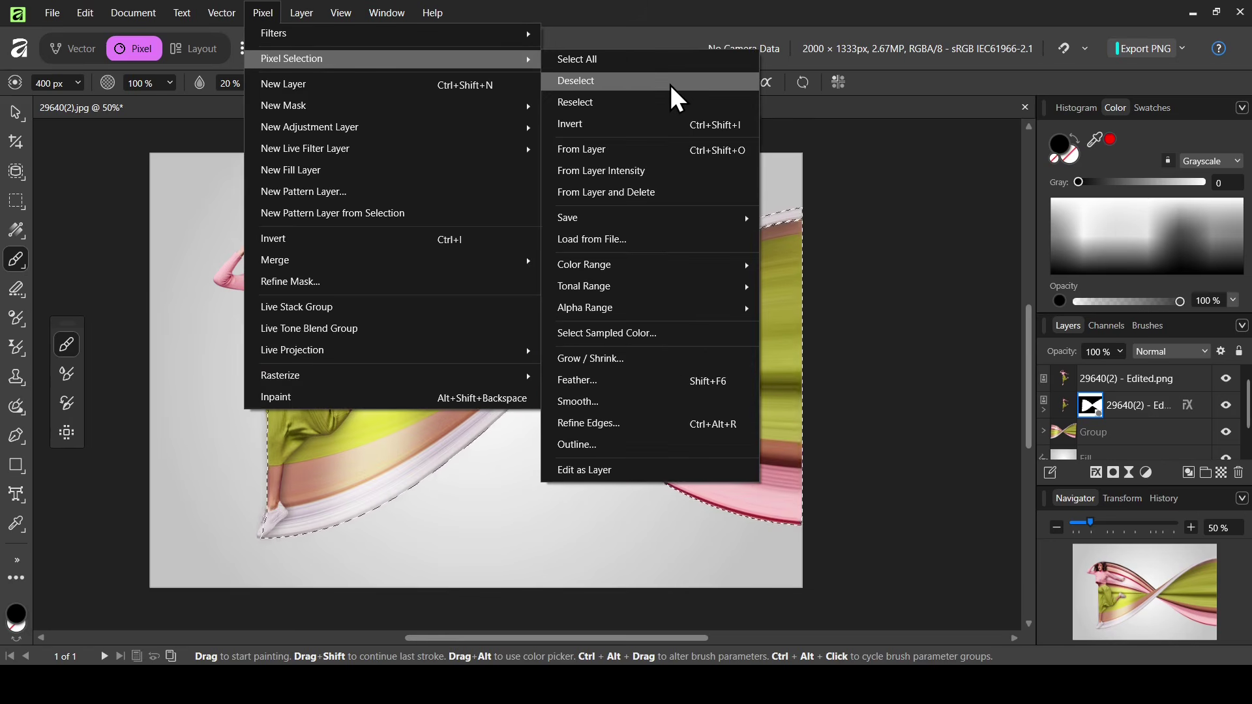
left_click(670, 82)
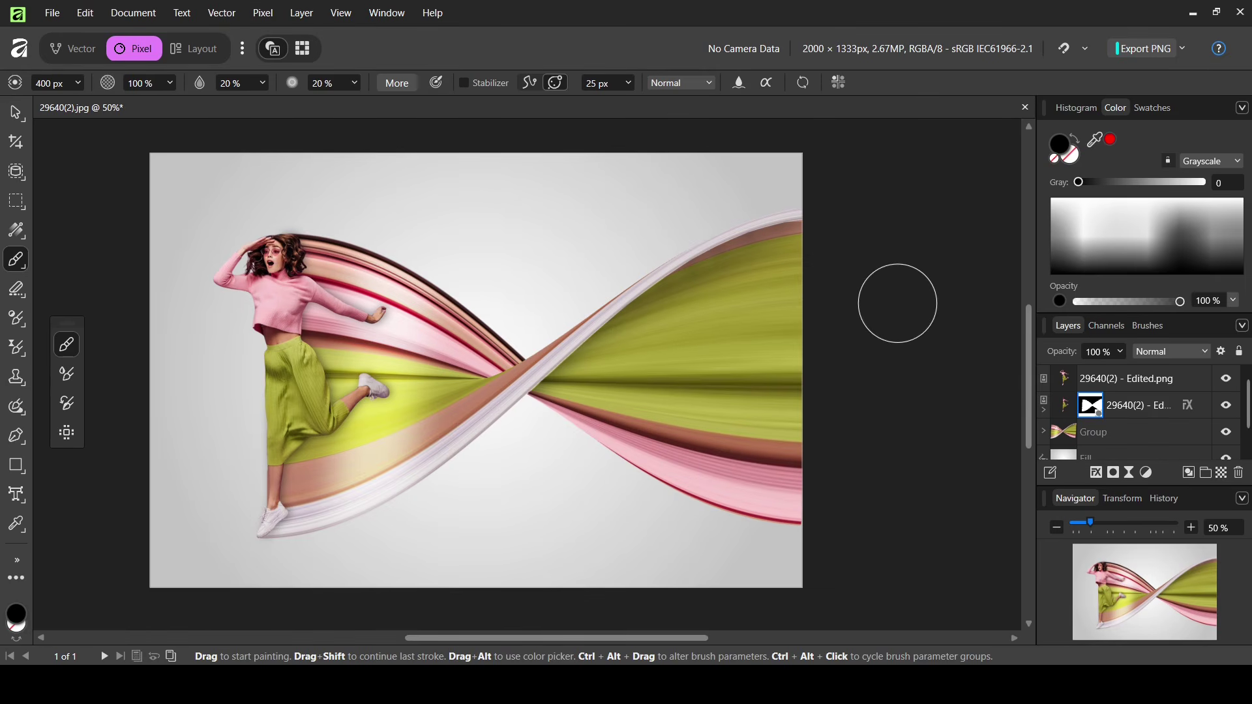